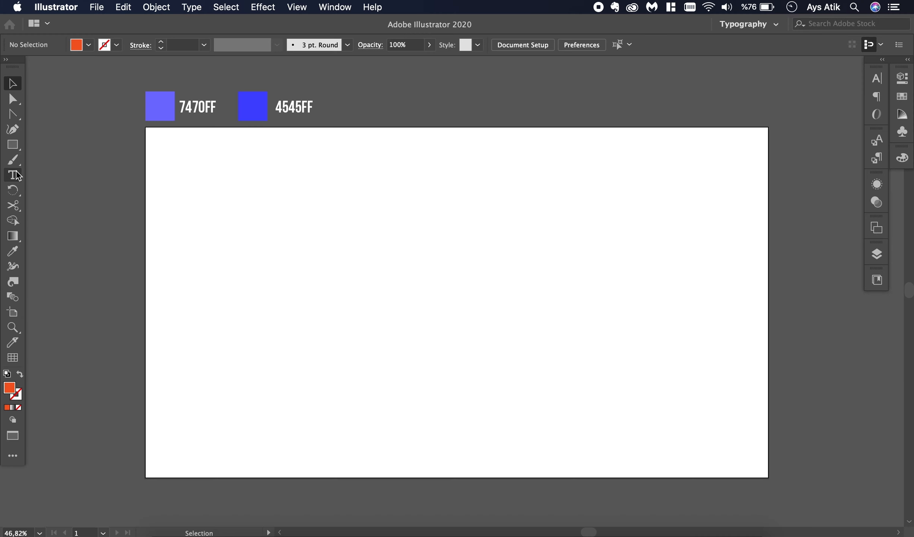
Add the text SHADOW to the artboard in 36 pt Impact
left_click(17, 176)
left_click(315, 225)
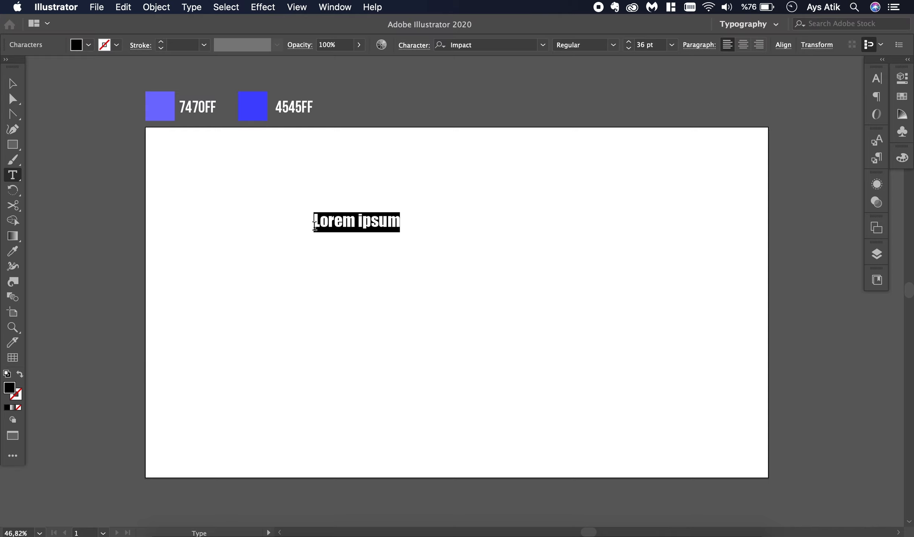
type("SHADOW")
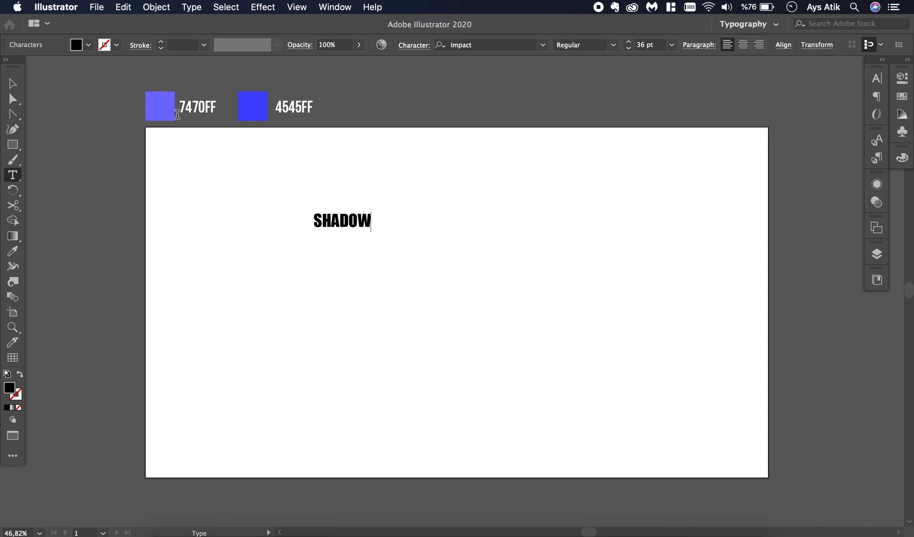
Enlarge the SHADOW text to about 84.53 pt and place a copy directly below it near the artboard's lower part
left_click(12, 85)
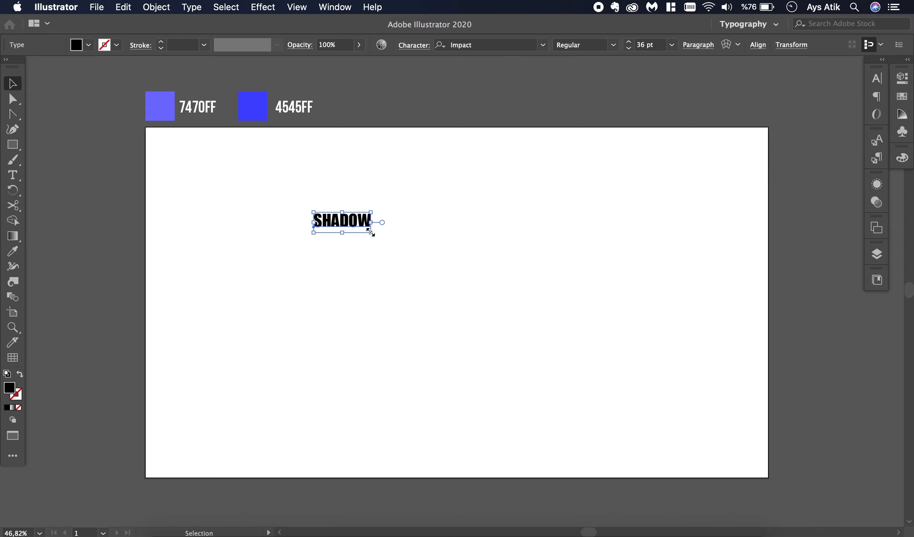
left_click_drag(371, 233, 450, 288)
left_click_drag(404, 227, 379, 370)
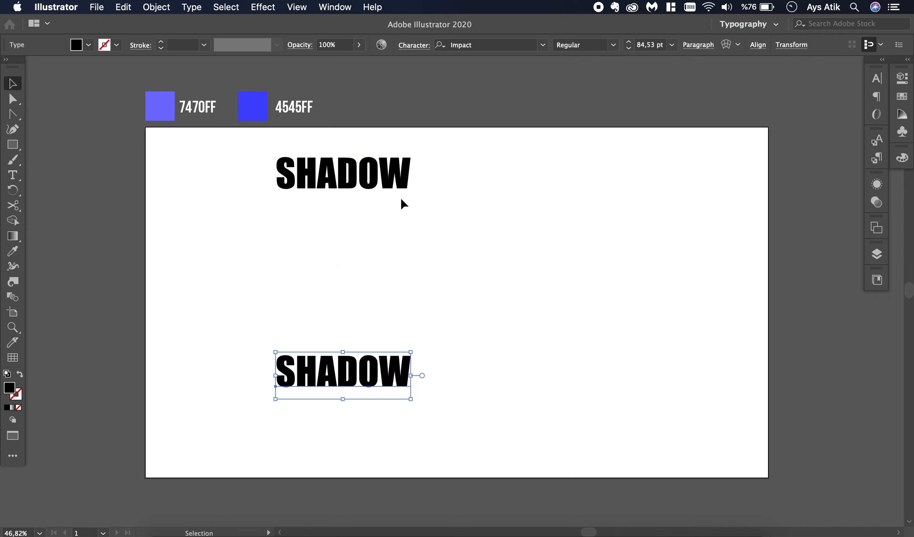
Recolour the upper SHADOW text with the blue sampled from the 4545FF square
left_click(389, 175)
key("i")
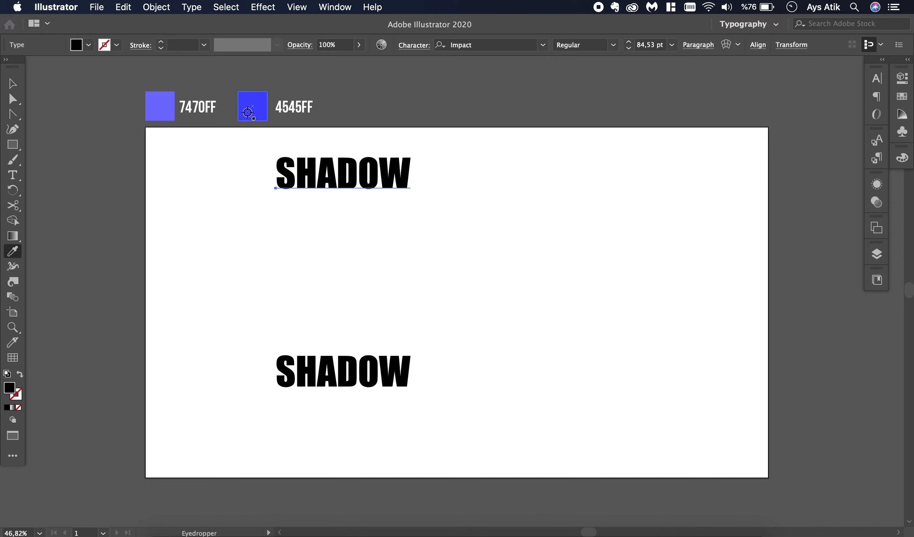
left_click(248, 112)
Fill the lower SHADOW text with the lightest grey swatch and deselect it
left_click(12, 83)
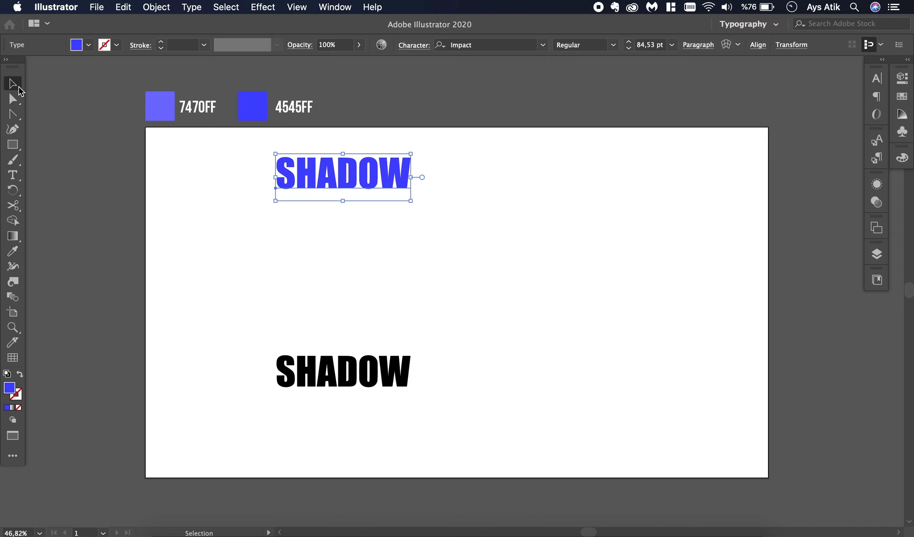
left_click(297, 369)
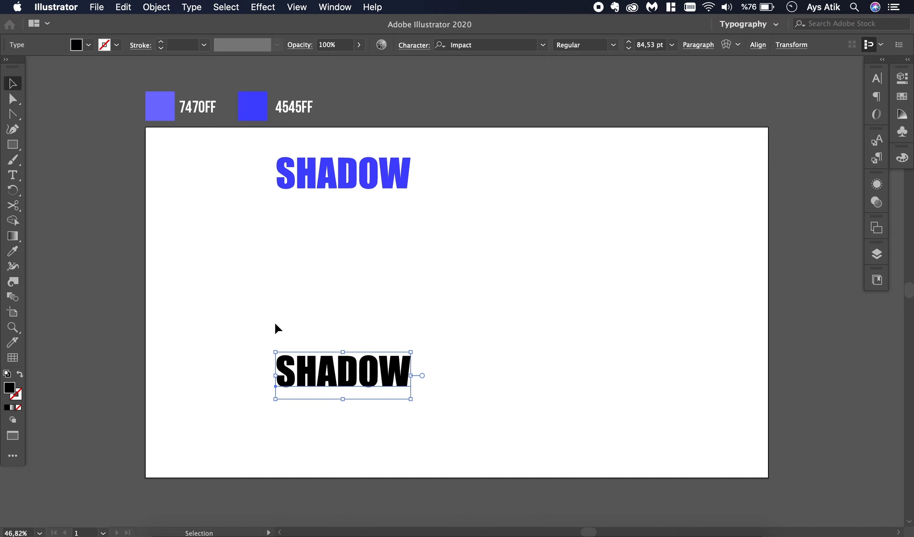
left_click(91, 48)
left_click(106, 104)
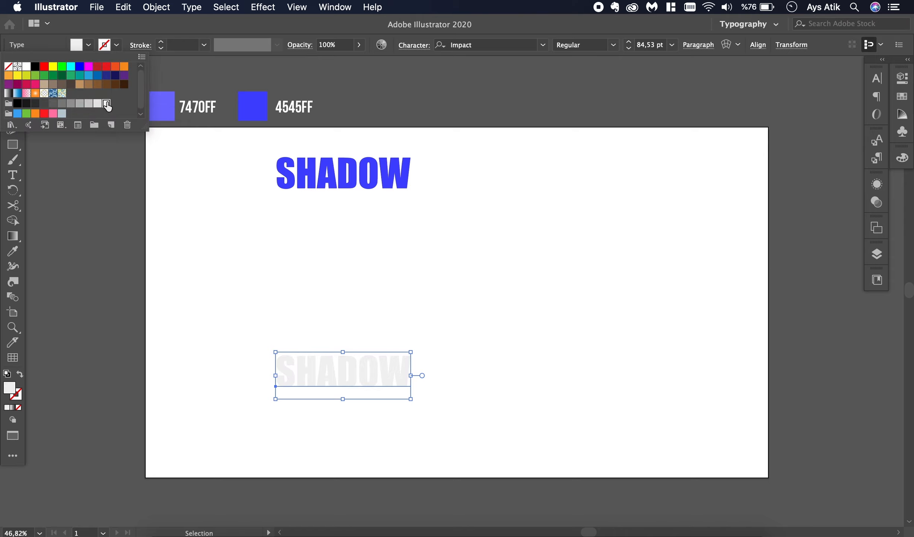
left_click(291, 267)
Make a blend between the blue upper SHADOW text and the light grey lower one
left_click_drag(451, 157, 311, 395)
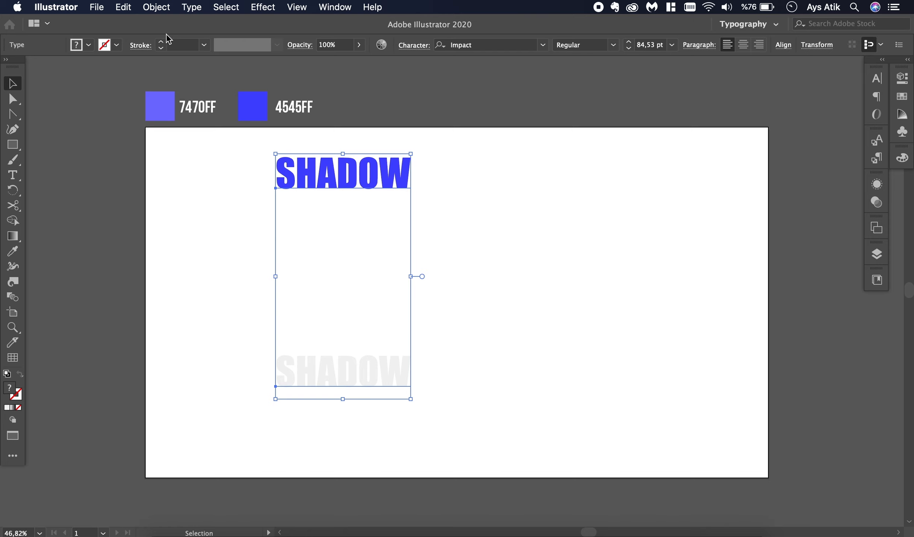
left_click(157, 7)
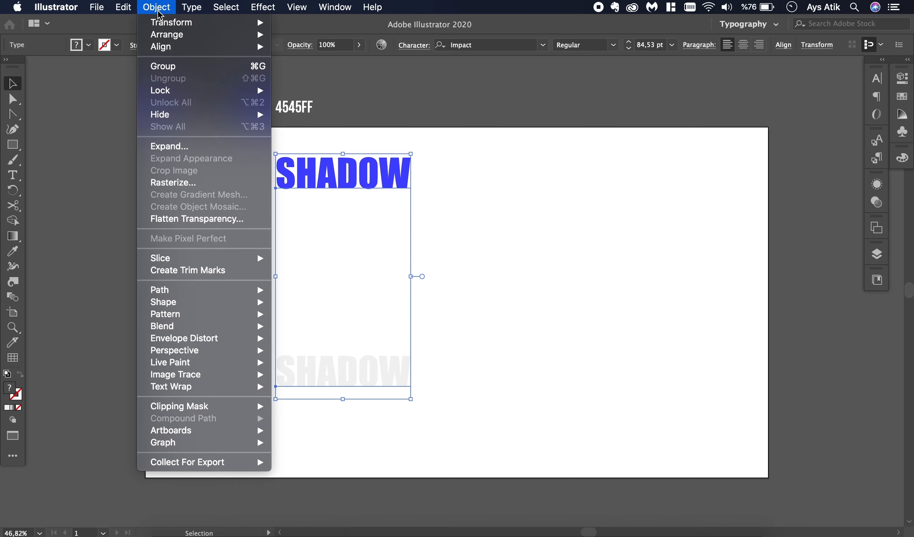
mouse_move(226, 326)
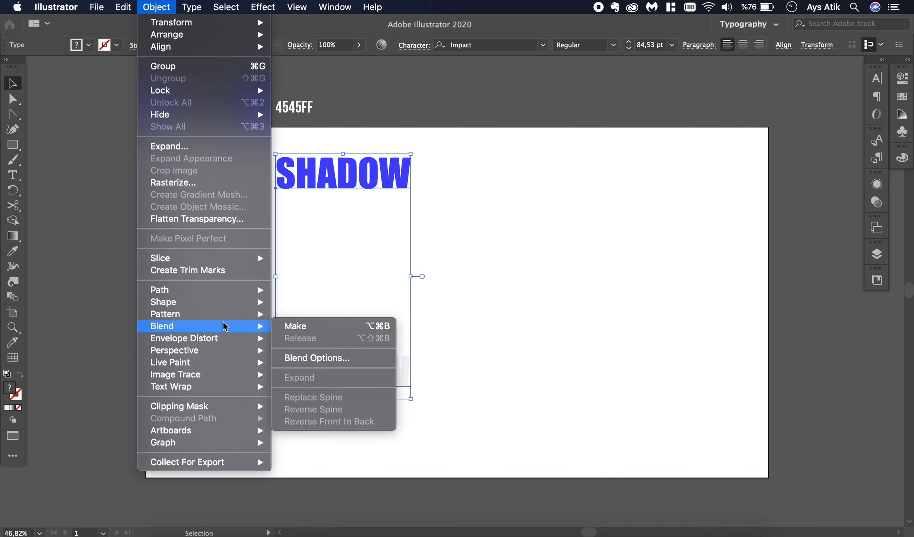
left_click(340, 332)
left_click(510, 291)
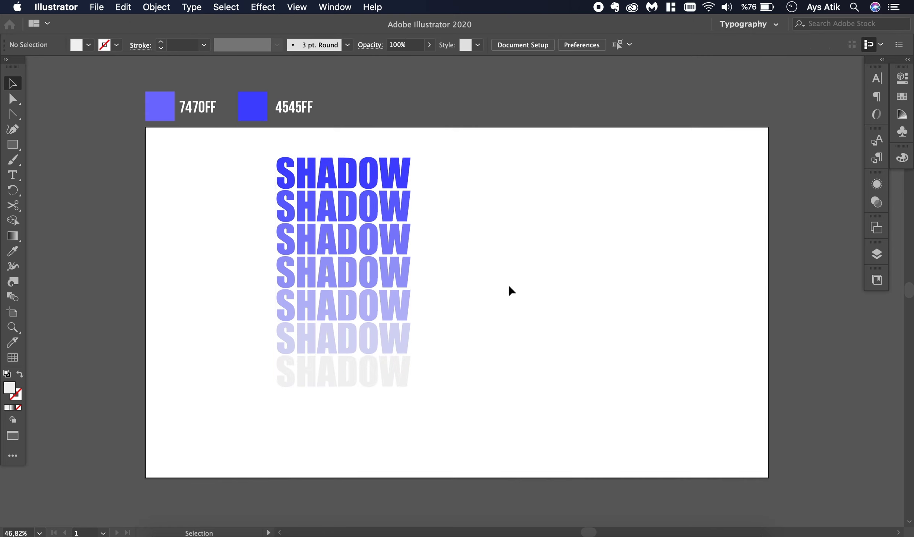
Move the blend to the artboard's right side, then isolate it and try pulling its top word far to the upper left
left_click_drag(388, 280, 621, 308)
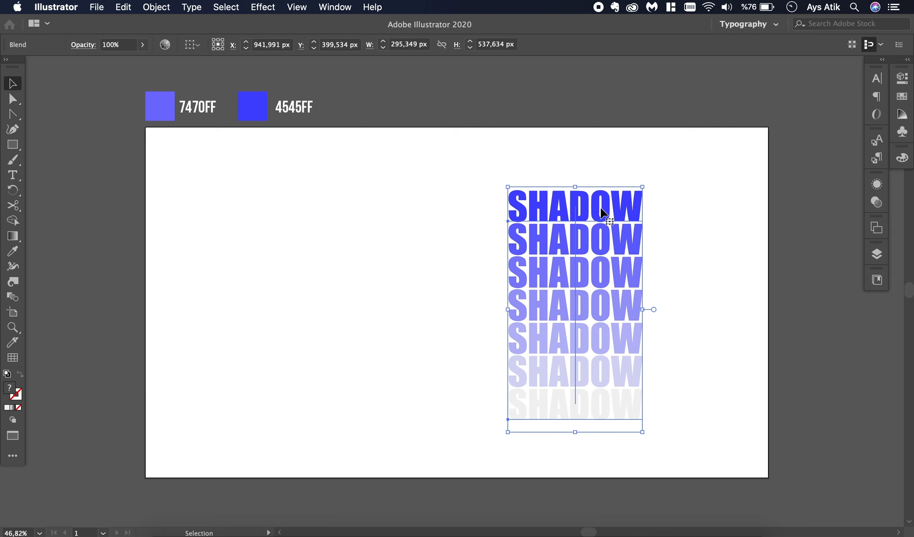
double_click(603, 209)
left_click_drag(603, 210, 242, 201)
scroll(365, 272, "down", 2)
scroll(366, 276, "down", 5)
left_click_drag(312, 241, 55, 122)
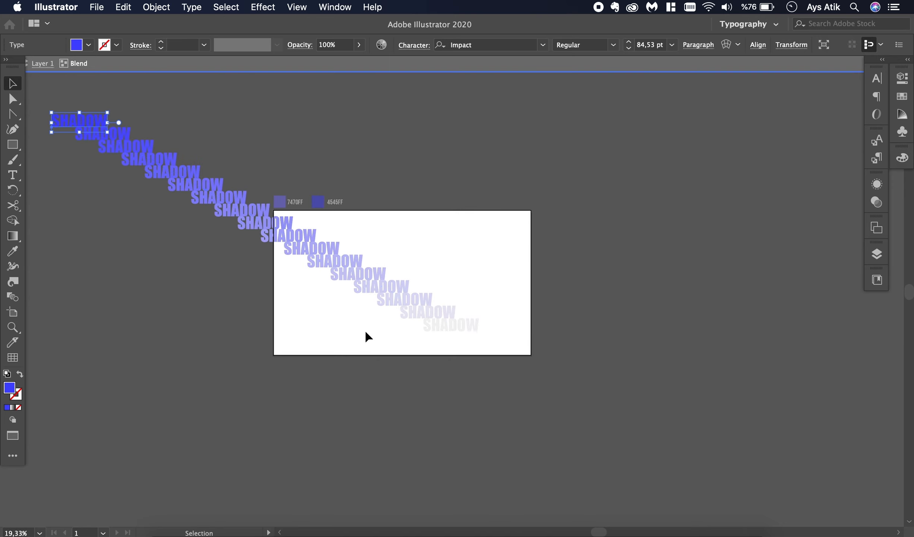
Undo the moves of the blend's top word
key("super+z")
key("super+z")
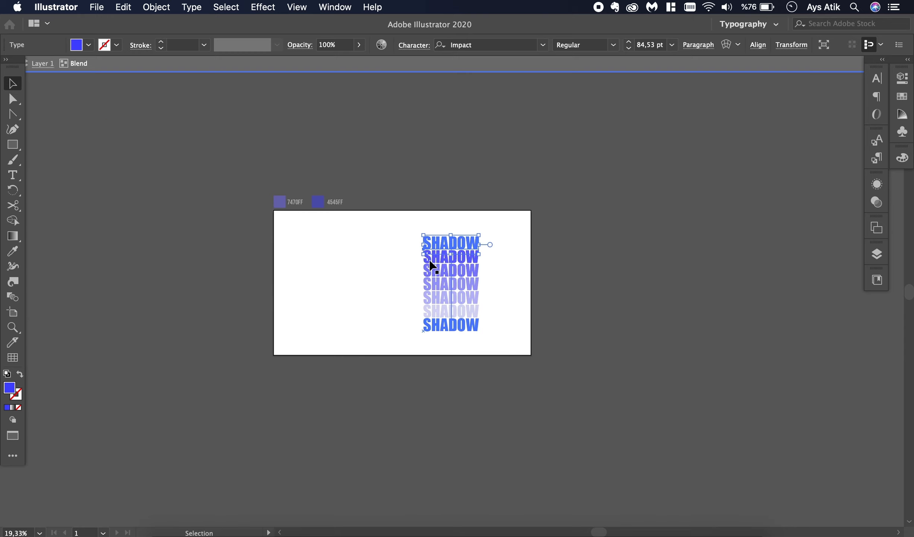
scroll(429, 259, "up", 1)
scroll(430, 259, "up", 7)
scroll(430, 259, "down", 3)
key("super+z")
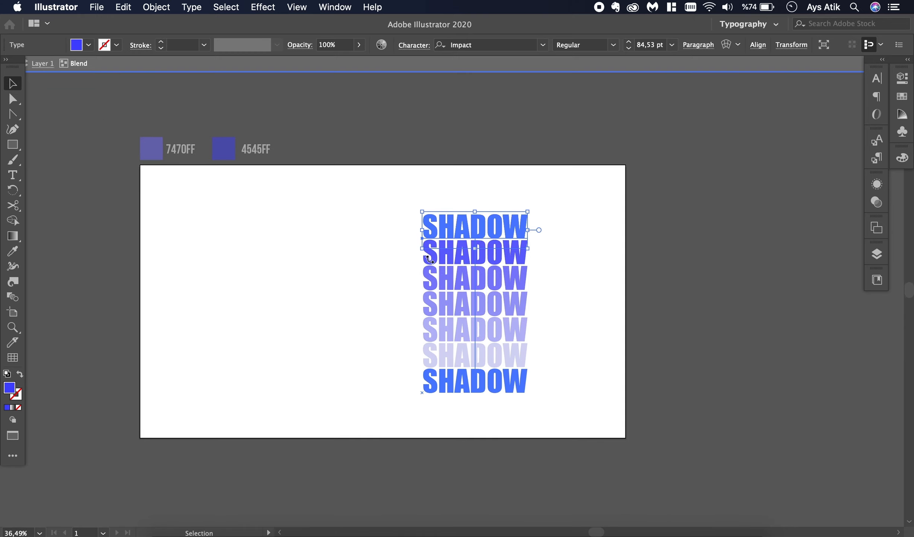
Move the blend to the left part of the artboard, exit isolation mode and select the whole blend
left_click_drag(481, 263, 225, 247)
double_click(328, 288)
left_click(237, 245)
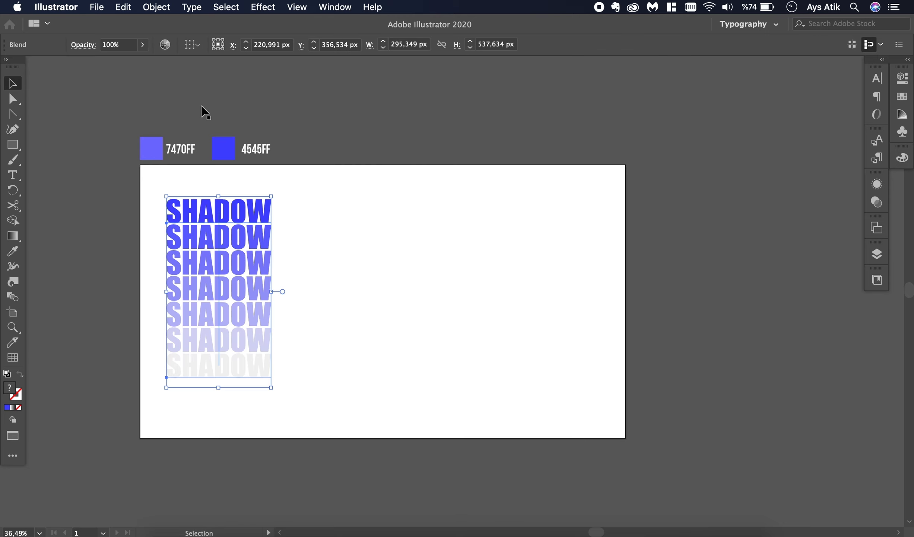
Change the blend's spacing option to Specified Steps with the preview turned on
left_click(172, 6)
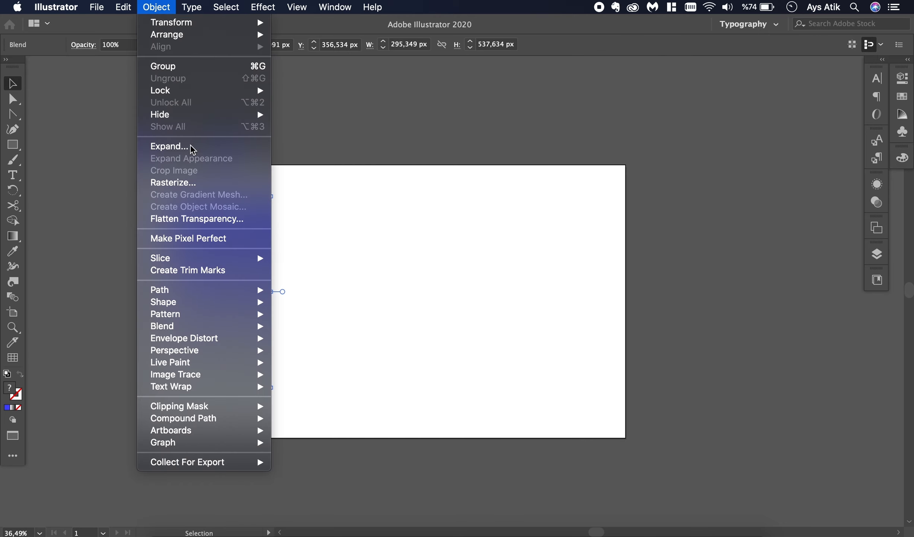
mouse_move(219, 327)
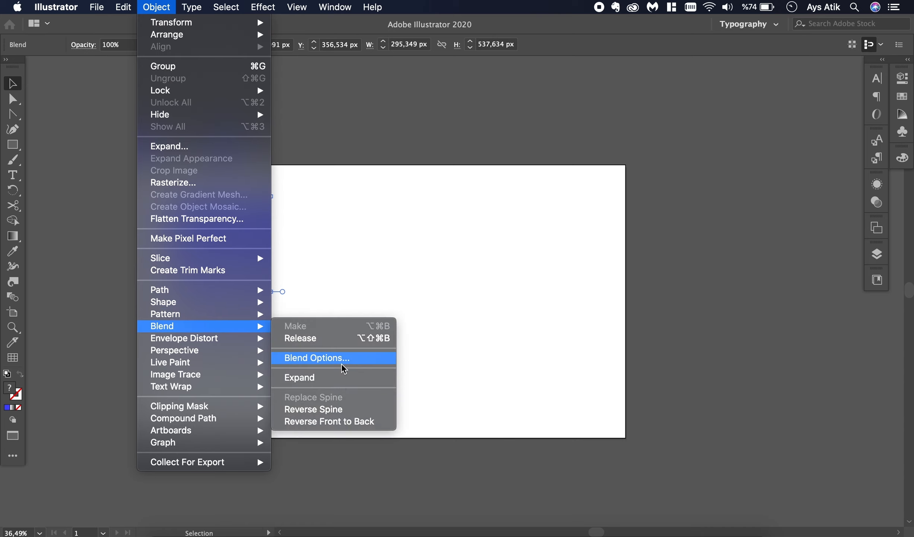
left_click(360, 358)
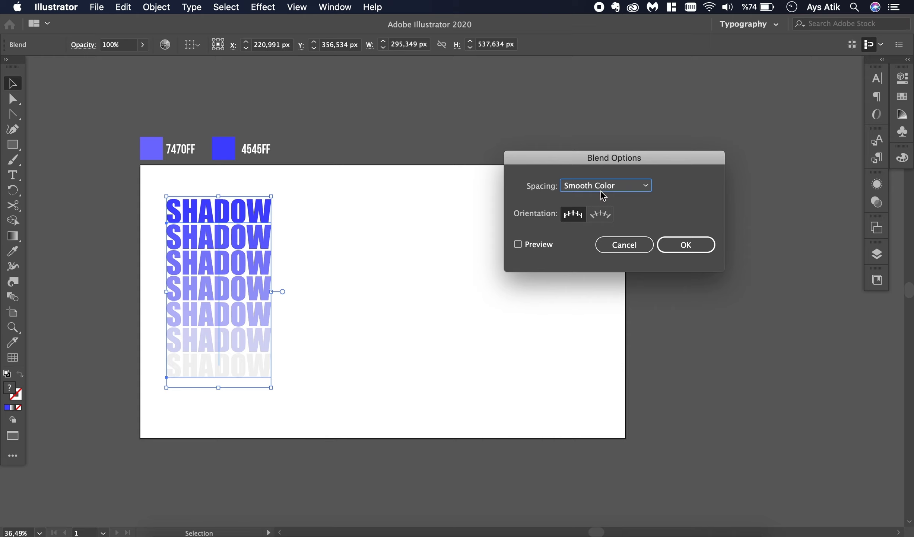
left_click(601, 188)
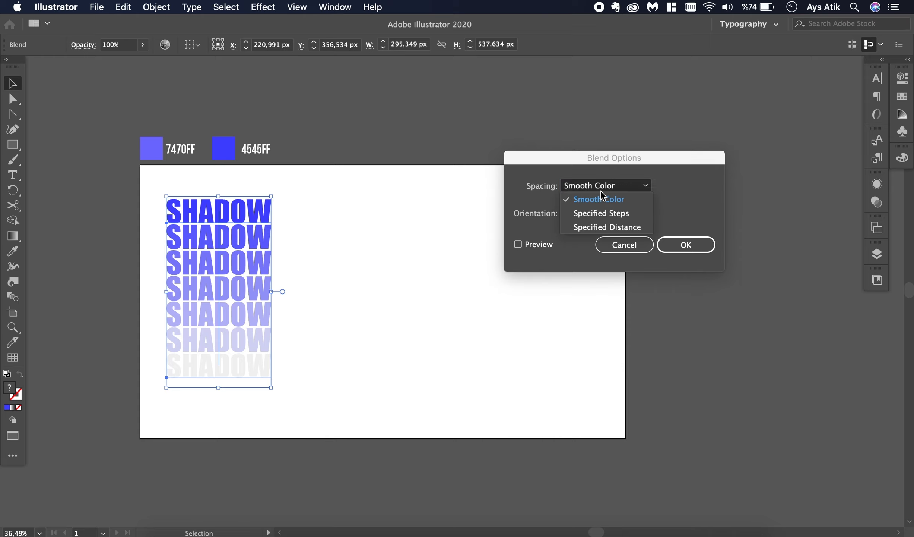
left_click(606, 214)
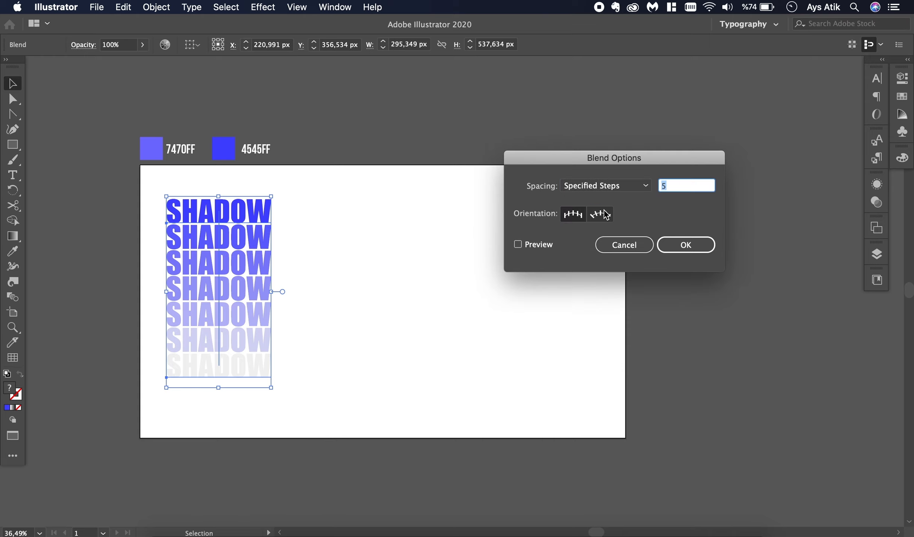
left_click(541, 246)
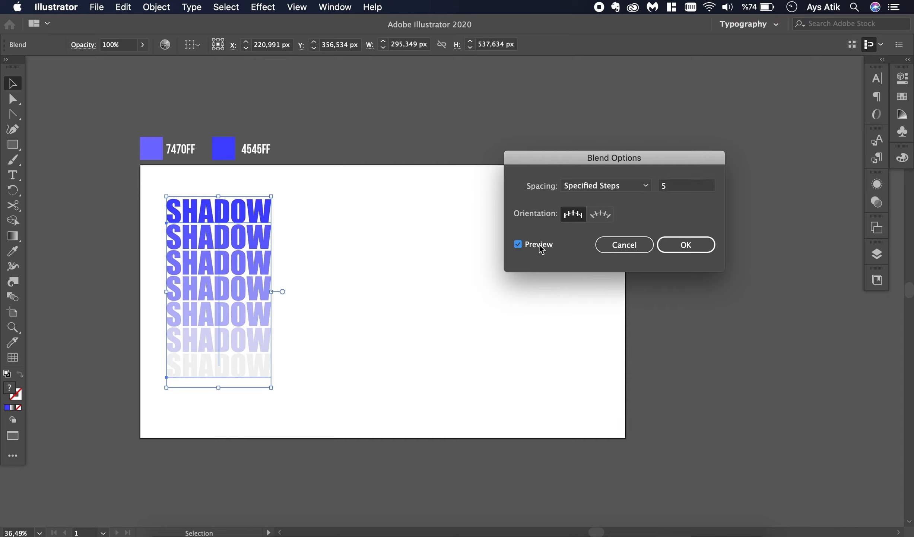
Try 20 specified steps for the blend
left_click(683, 186)
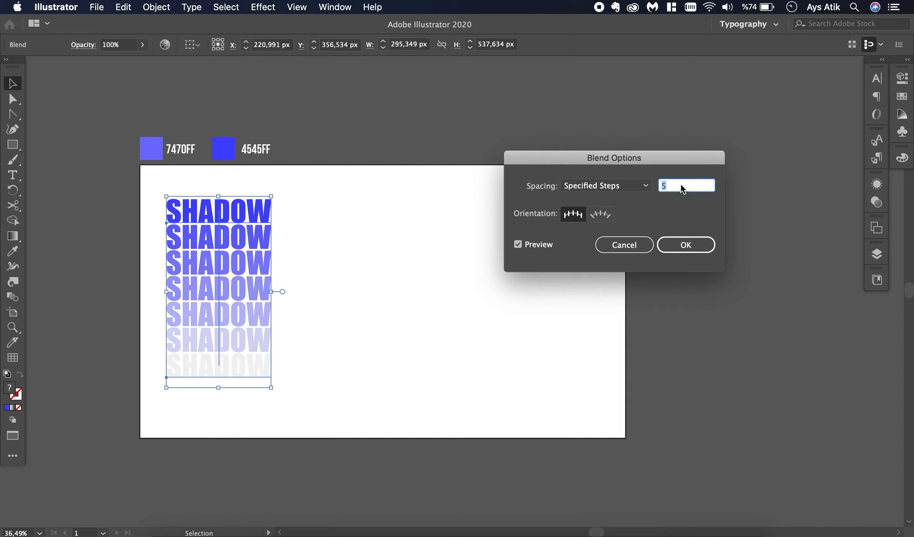
type("20")
left_click(649, 186)
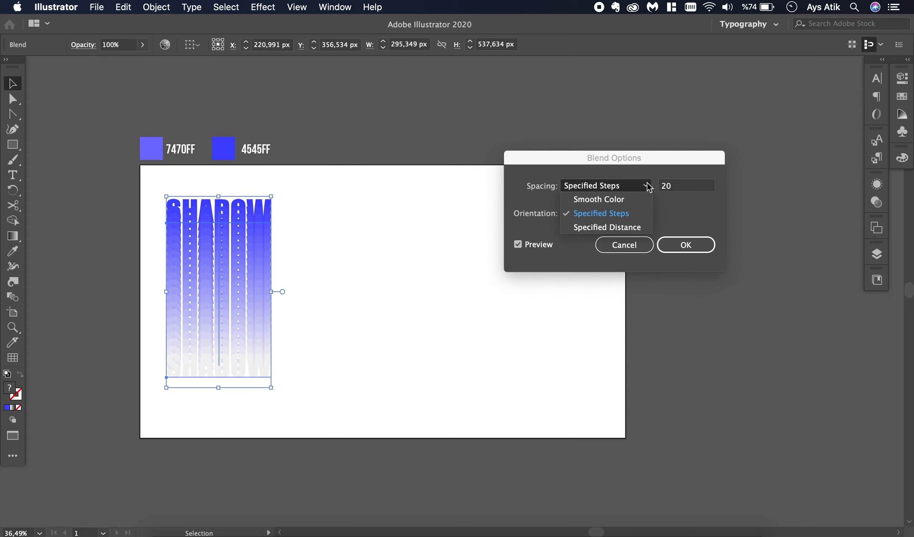
Set the blend to 50 specified steps and apply the blend options
left_click(674, 190)
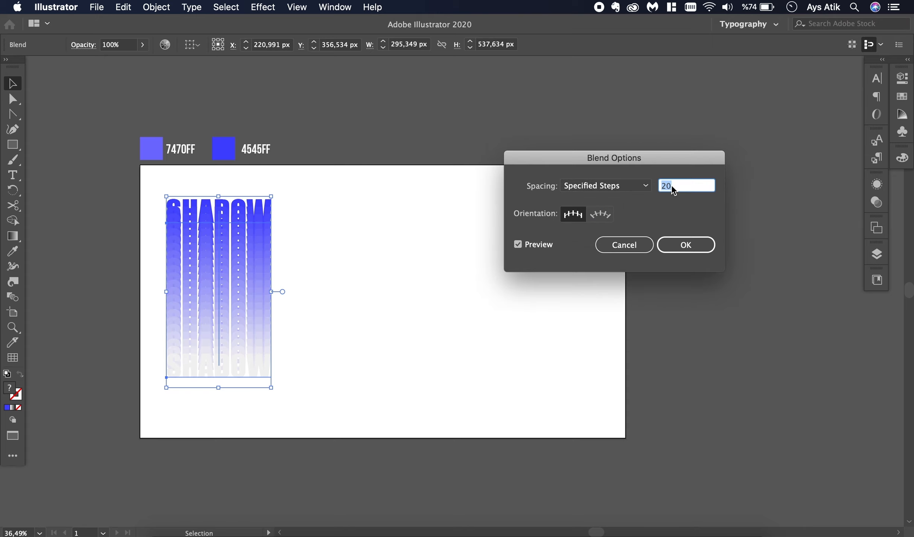
left_click(651, 189)
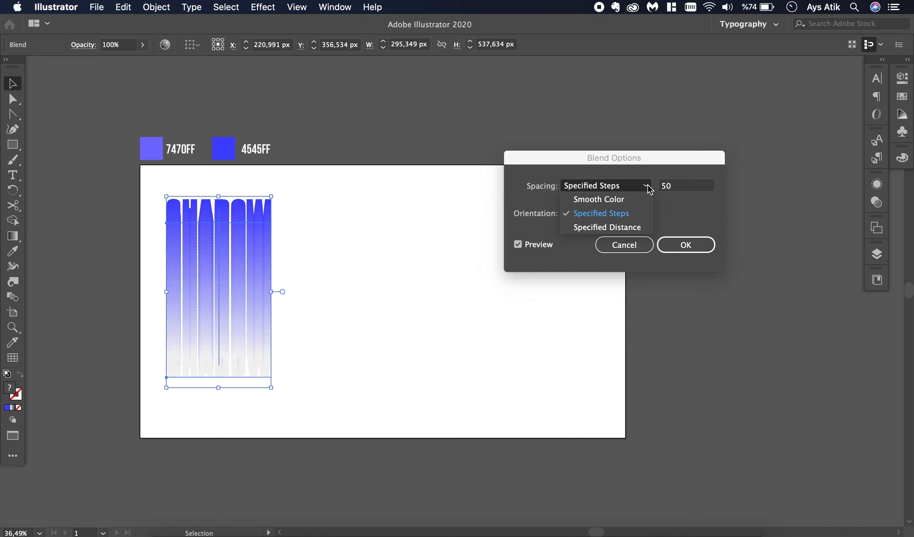
left_click(667, 190)
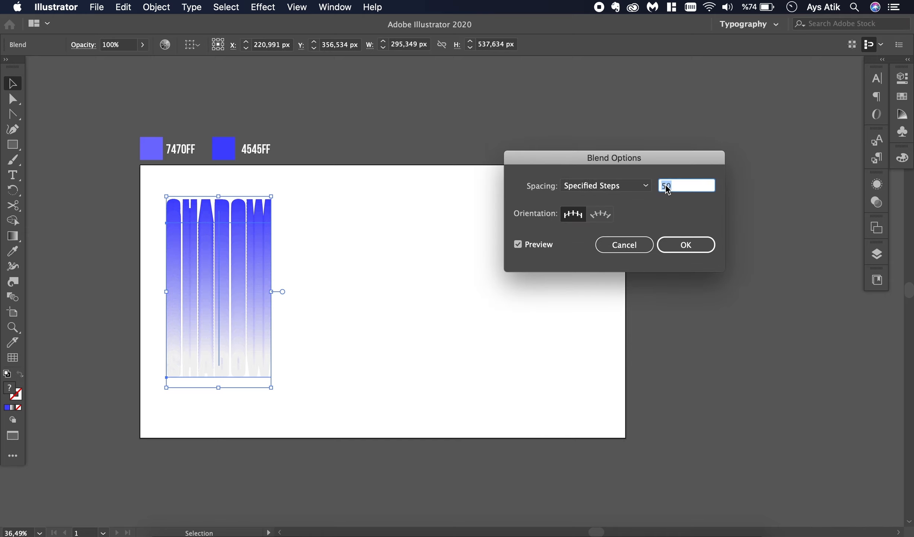
left_click(686, 244)
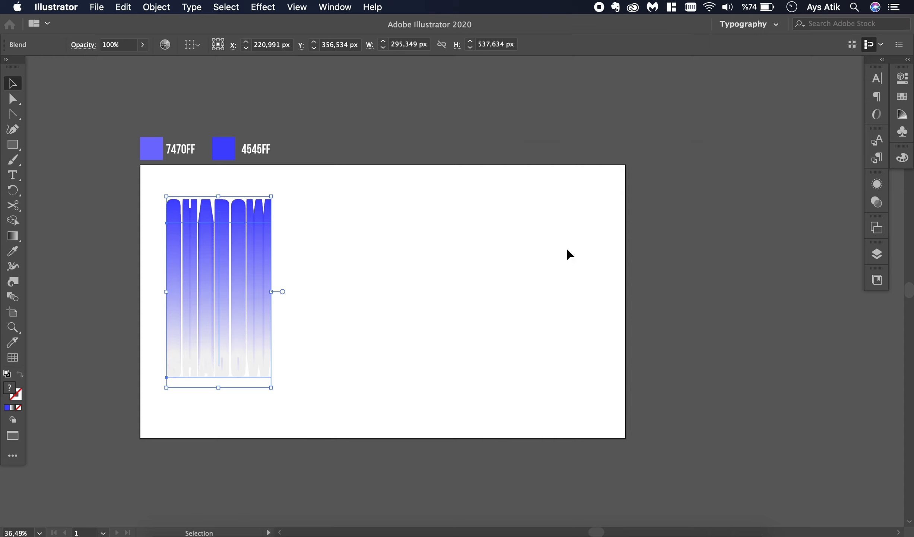
Isolate the blend and bring its blue top SHADOW text to the front of the stacking order
left_click(332, 285)
scroll(332, 284, "up", 5)
scroll(333, 285, "left", 2)
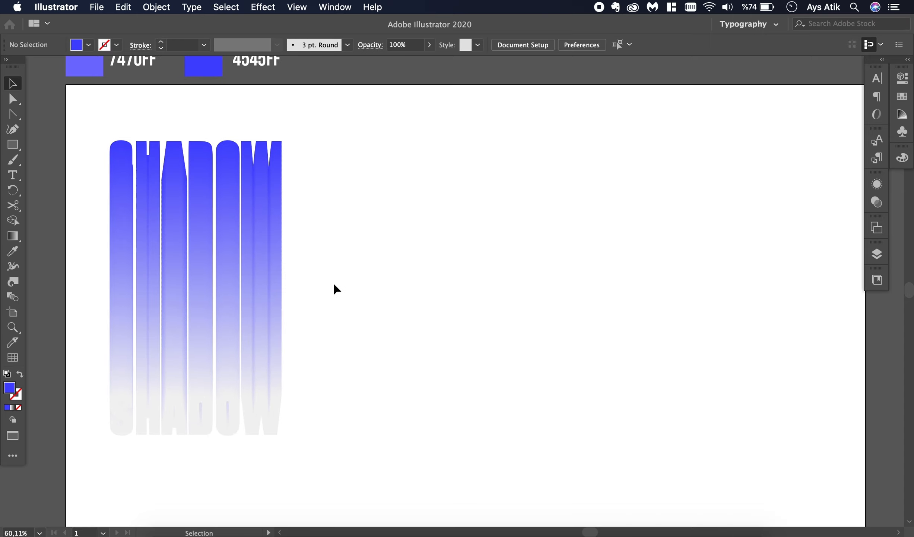
left_click(265, 154)
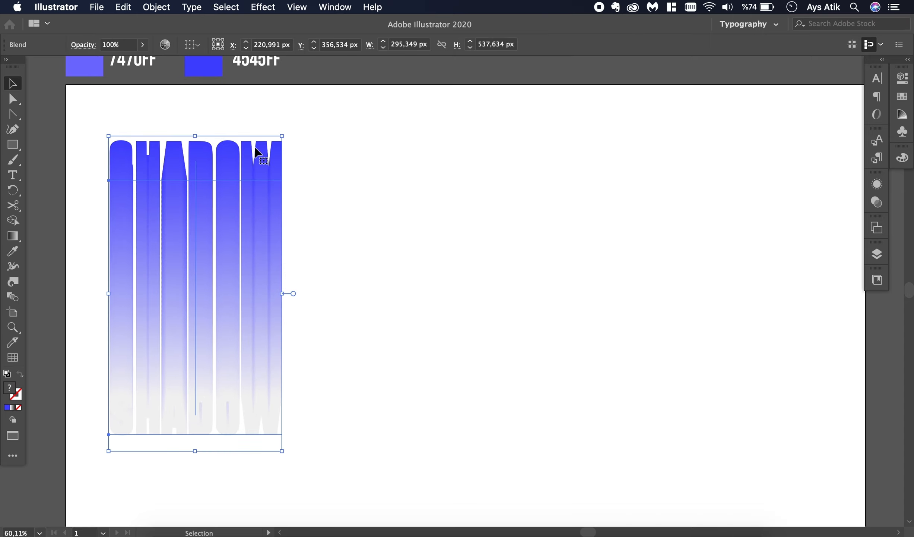
double_click(256, 151)
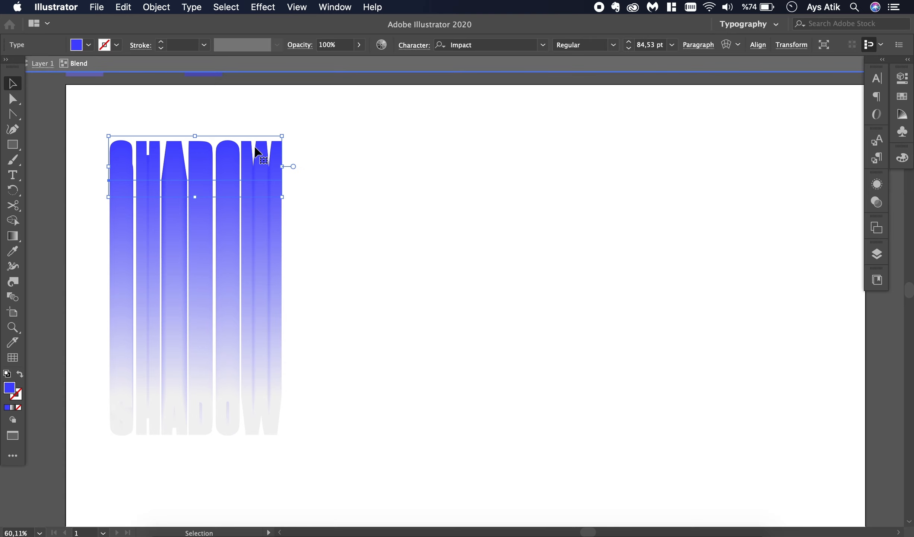
right_click(256, 151)
mouse_move(331, 357)
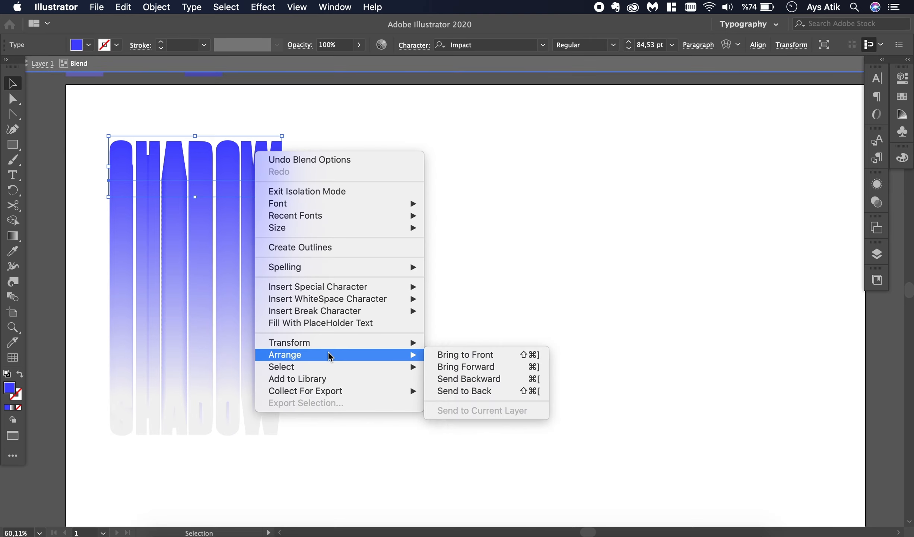
left_click(440, 356)
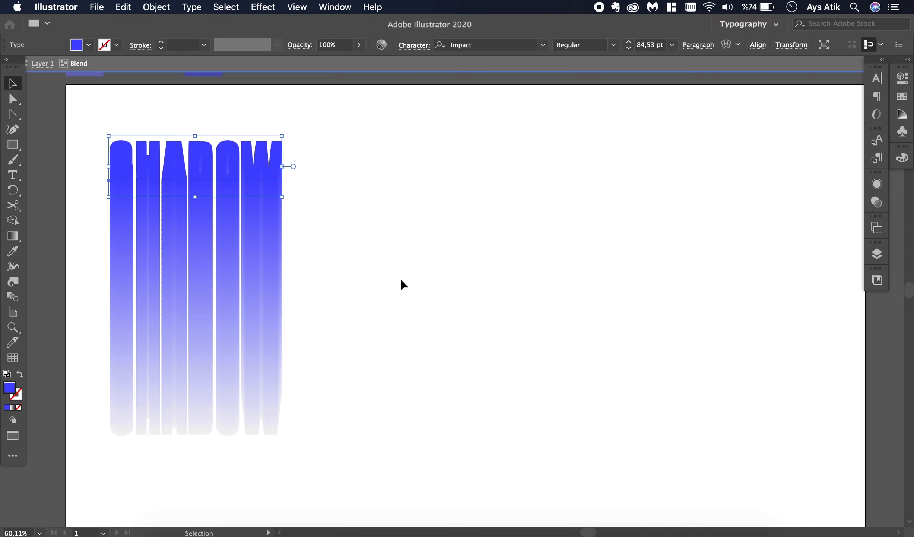
left_click(367, 217)
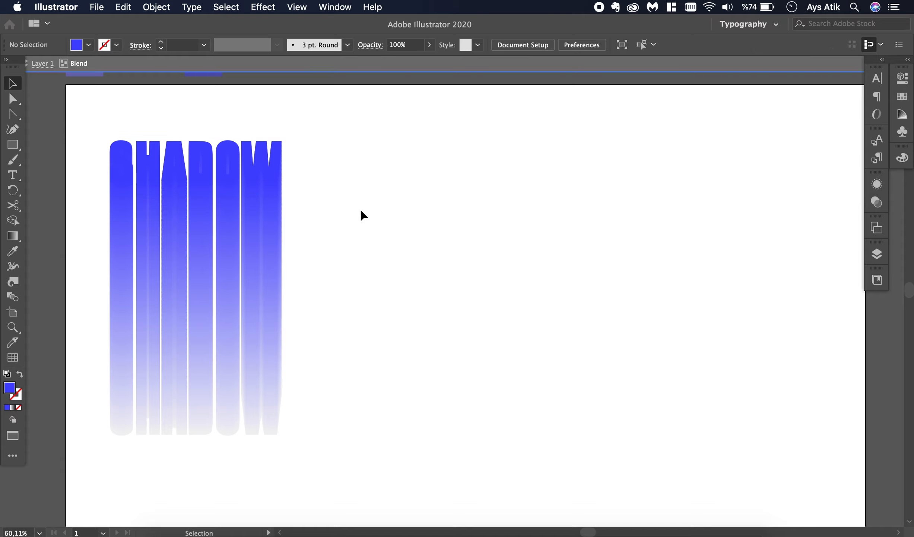
Move the blend toward the artboard's lower middle and isolate it with the blue text close above the grey text
double_click(342, 187)
scroll(344, 188, "down", 5)
scroll(341, 188, "right", 2)
left_click_drag(256, 168, 416, 336)
double_click(432, 189)
left_click(421, 188)
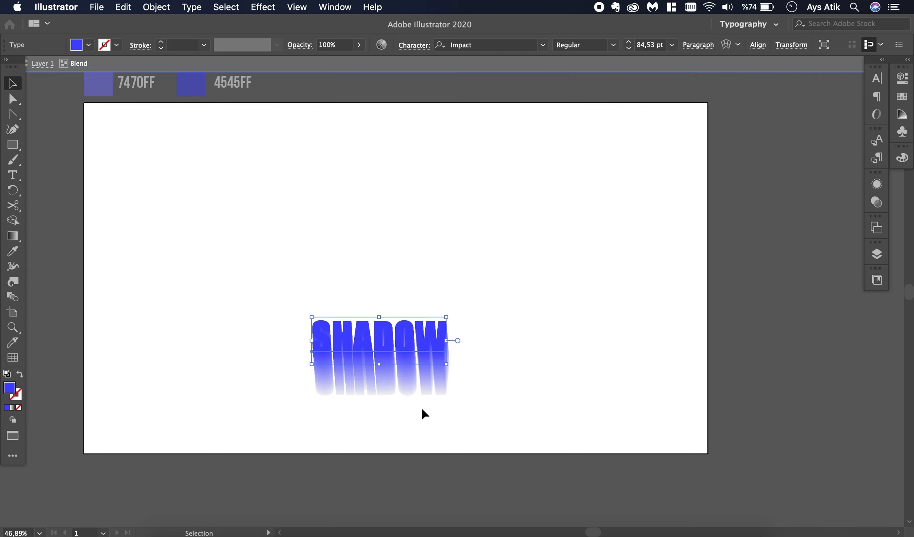
Nudge the blend's blue SHADOW text left and down to form a short diagonal shadow toward the lower right
scroll(423, 413, "up", 4)
scroll(425, 413, "up", 2)
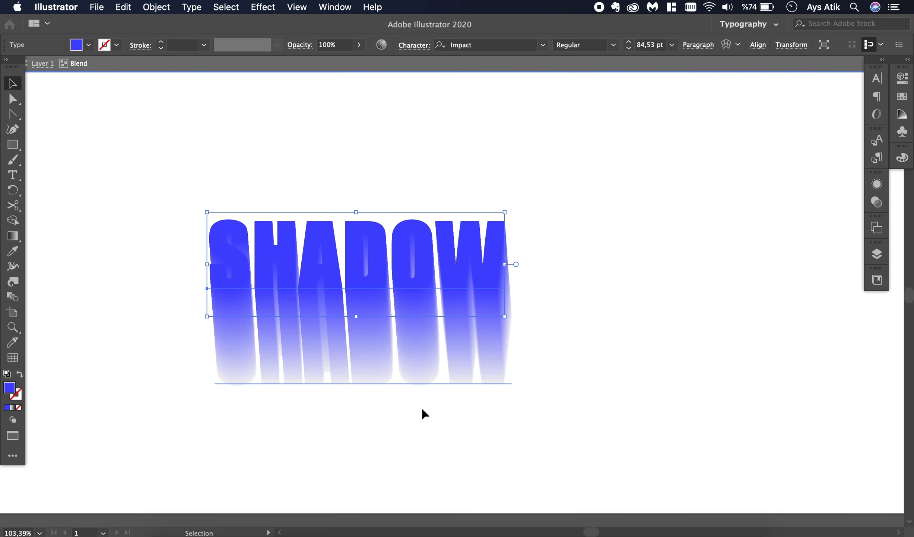
key("Left")
key("Left")
key("Down")
key("Down")
key("Down")
key("Down")
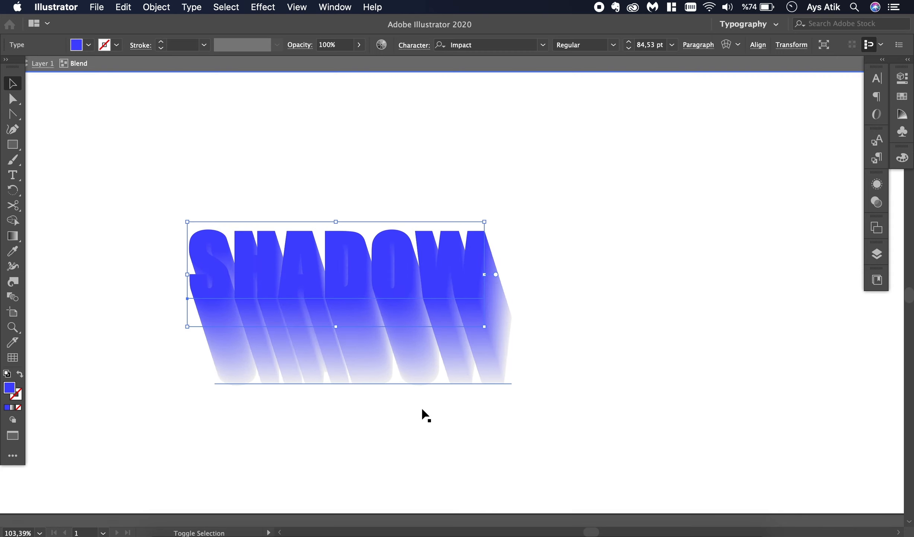
key("Down")
key("Down")
key("Right")
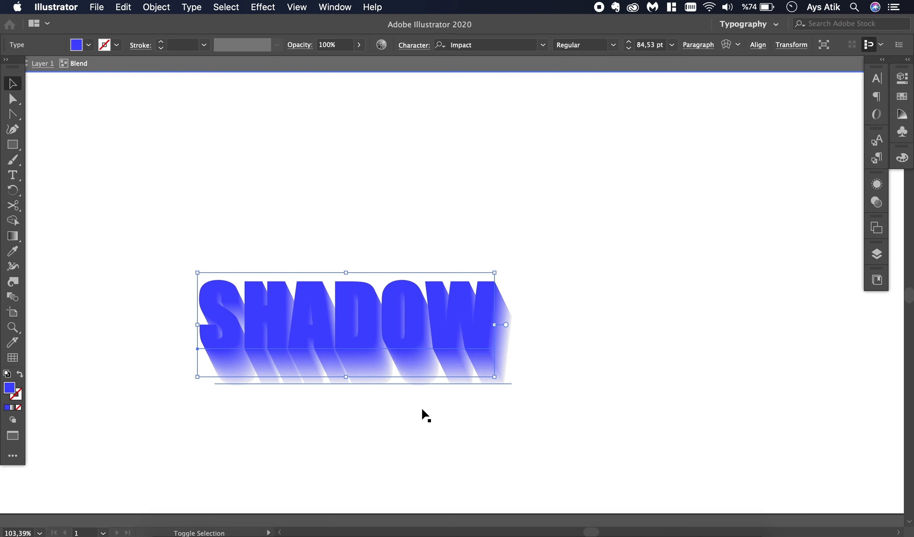
key("Down")
key("Down")
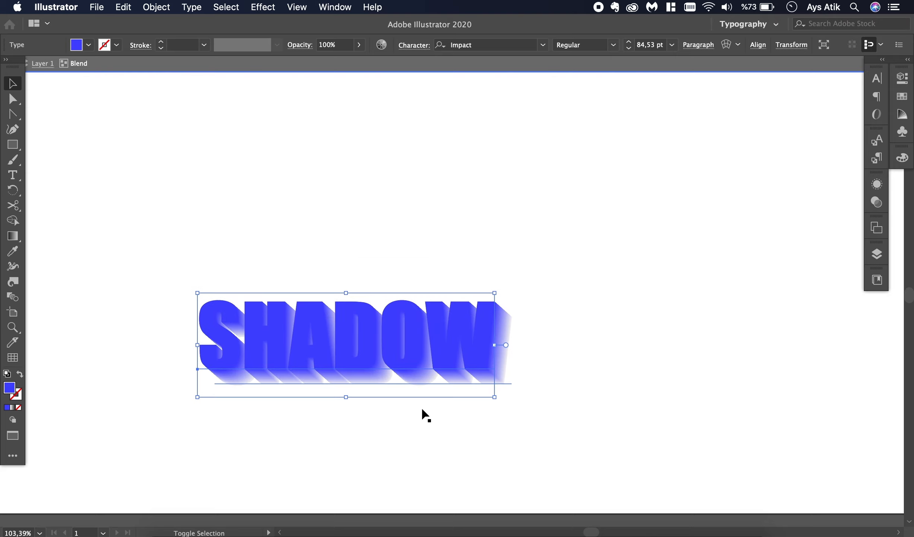
key("Up")
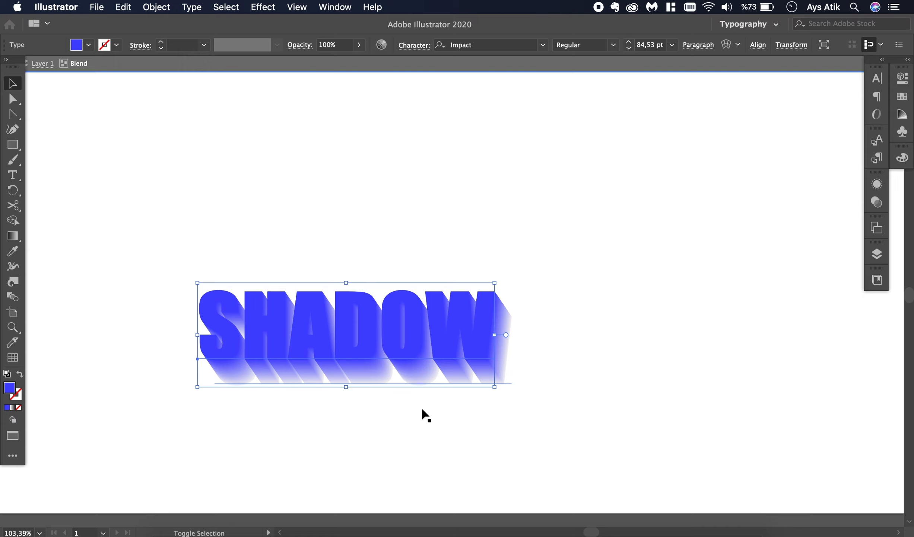
key("Right")
key("Left")
key("Up")
key("Down")
key("Up")
key("Up")
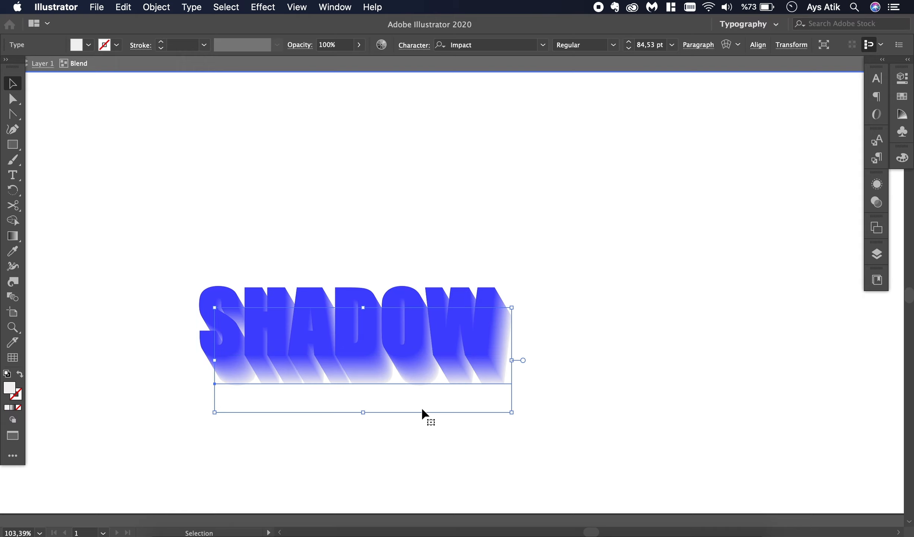
Try a much longer diagonal shadow by moving the blue SHADOW text far up and left of the grey text
left_click(581, 449)
scroll(584, 450, "up", 1)
scroll(583, 450, "up", 3)
scroll(584, 450, "left", 2)
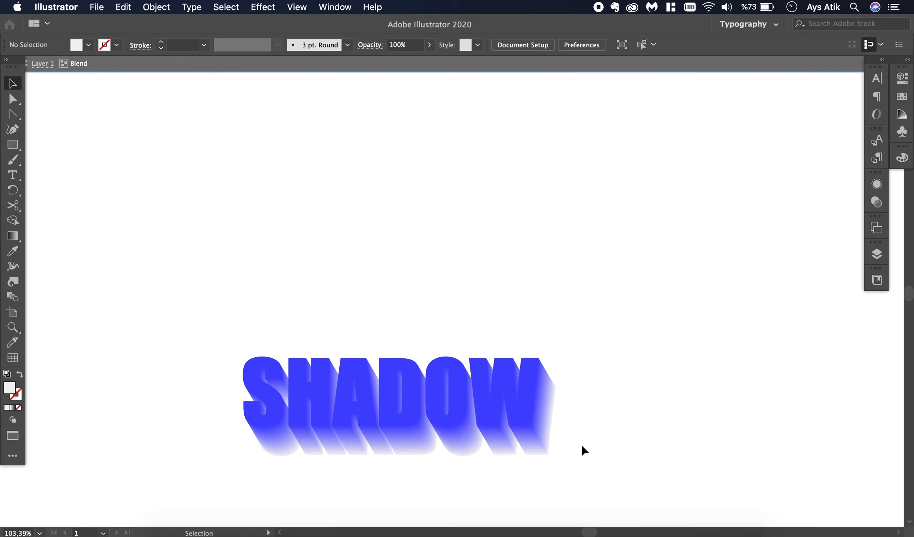
scroll(584, 451, "down", 4)
left_click_drag(541, 432, 482, 325)
scroll(466, 327, "up", 3)
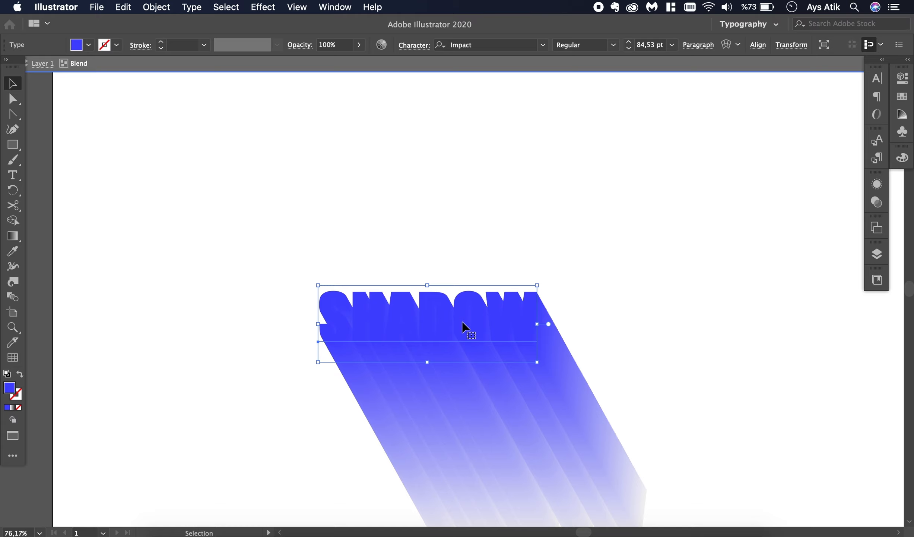
scroll(557, 367, "up", 3)
scroll(557, 367, "left", 2)
Exit isolation mode and move the whole blend to the artboard's left half, at about X 340 px, Y 338 px
left_click(586, 367)
scroll(586, 367, "down", 5)
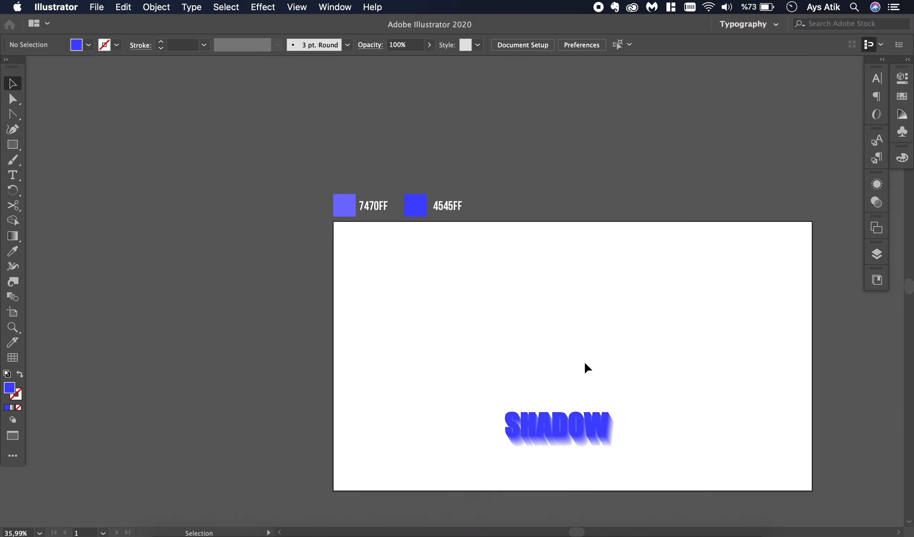
left_click_drag(552, 426, 453, 324)
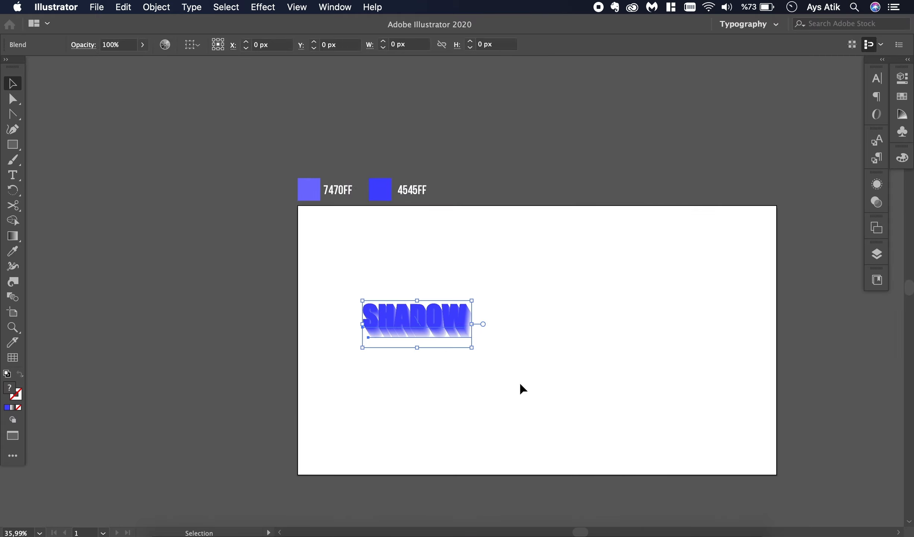
scroll(522, 387, "right", 3)
scroll(523, 388, "down", 1)
scroll(367, 338, "up", 5)
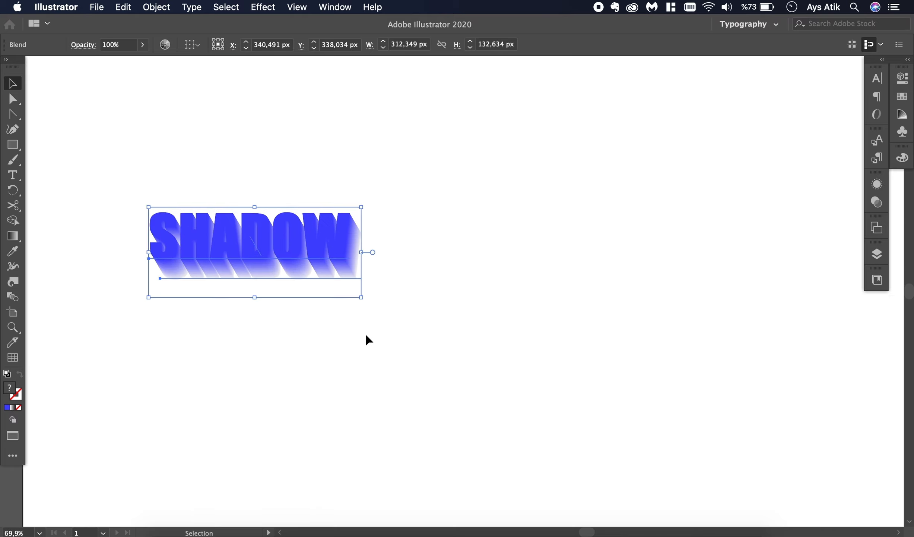
scroll(379, 333, "up", 2)
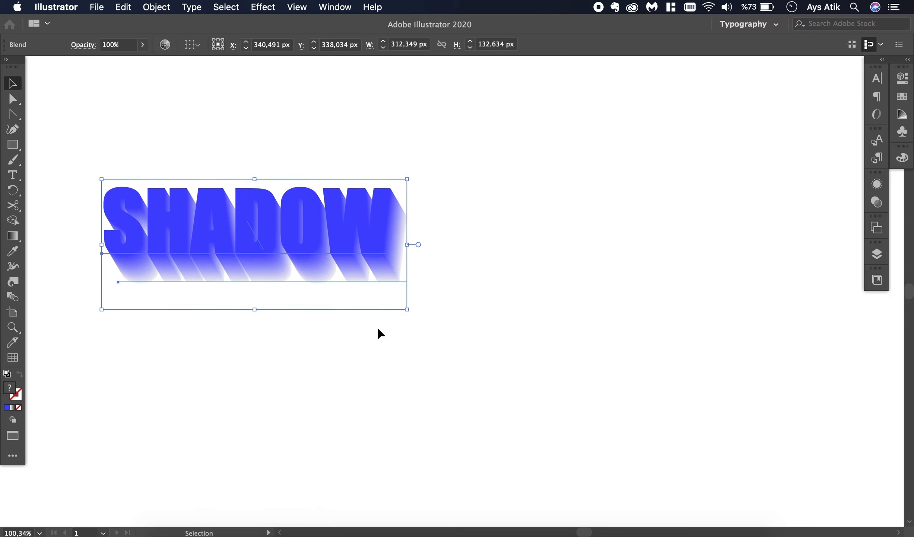
Isolate the blend and try yellow, blue, red, orange, pink, gradient and green fills on its light grey rear text
scroll(391, 326, "left", 2)
left_click(486, 357)
double_click(423, 296)
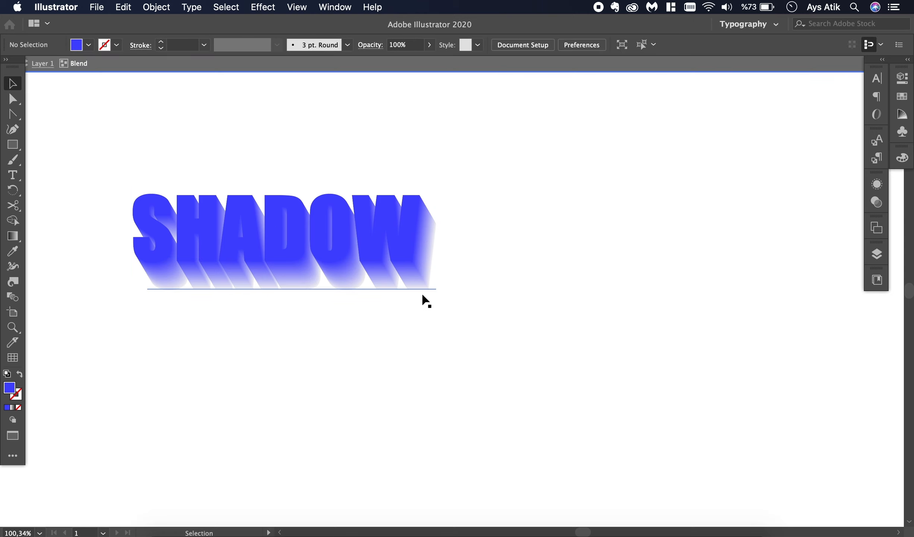
left_click(426, 301)
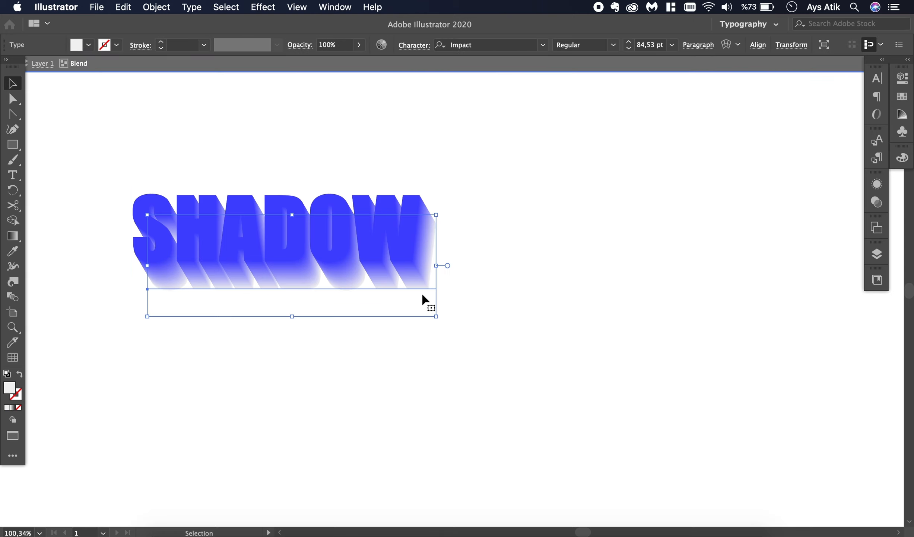
left_click(89, 46)
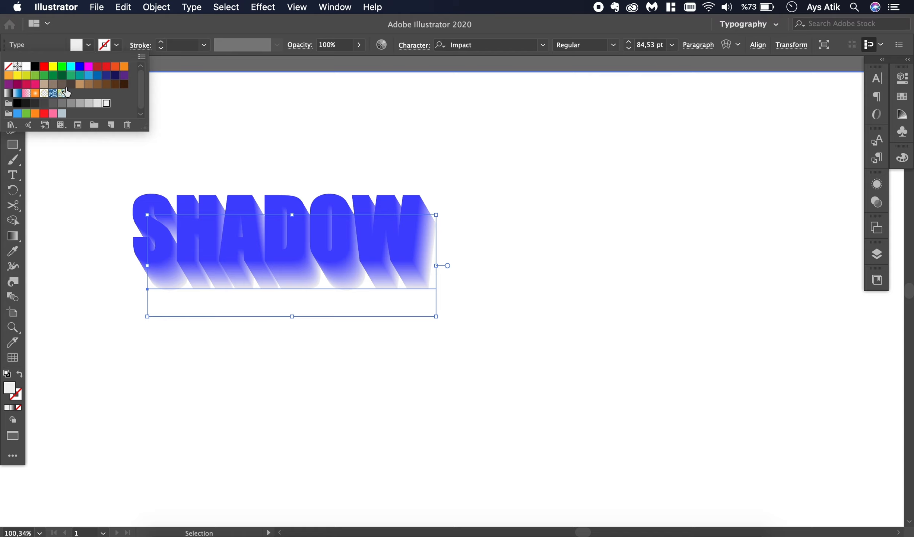
left_click(54, 67)
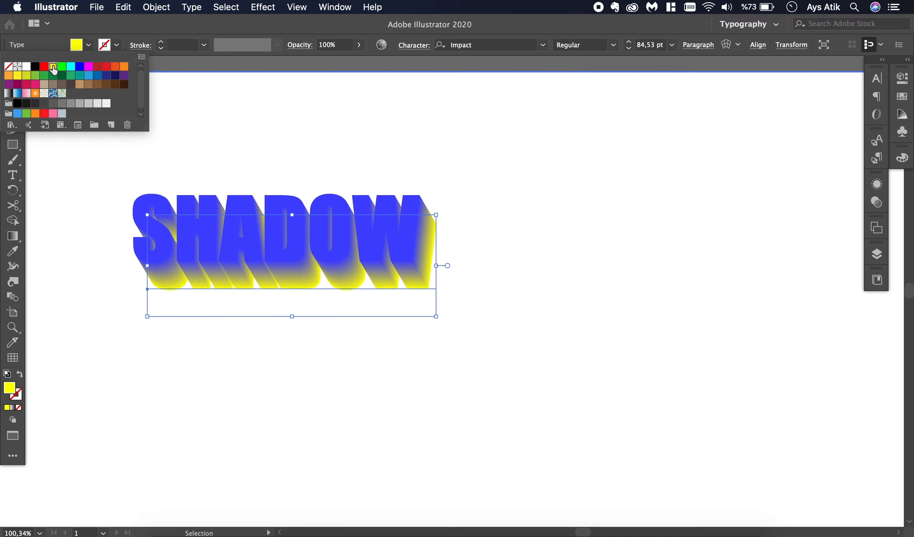
left_click(80, 67)
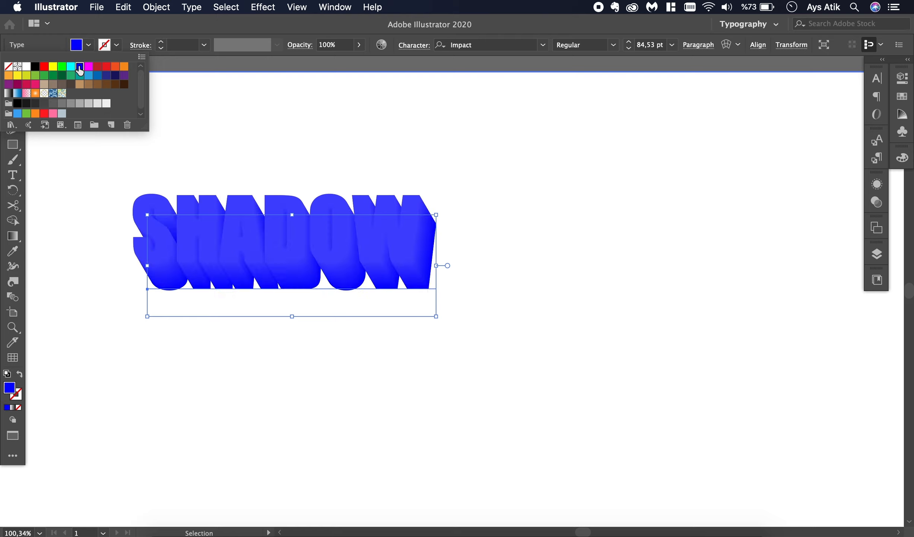
left_click(97, 68)
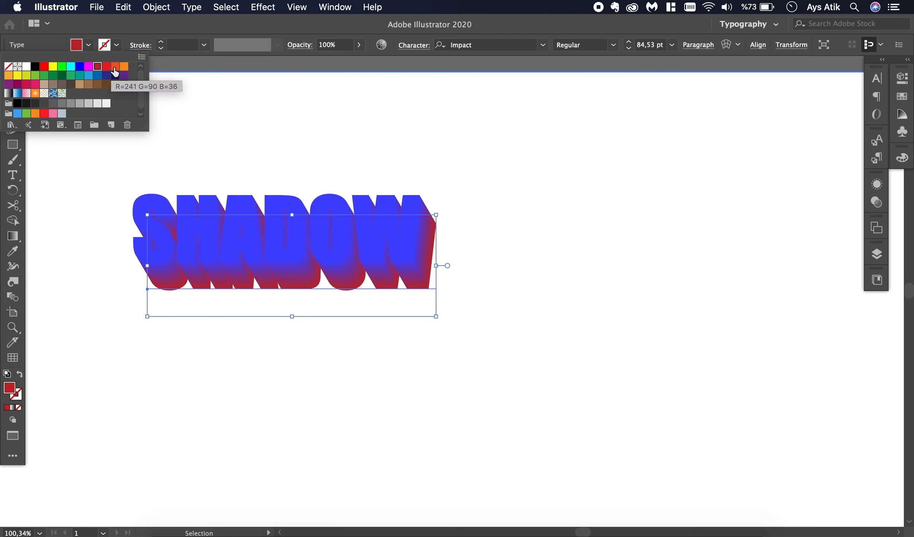
left_click(115, 68)
left_click(125, 69)
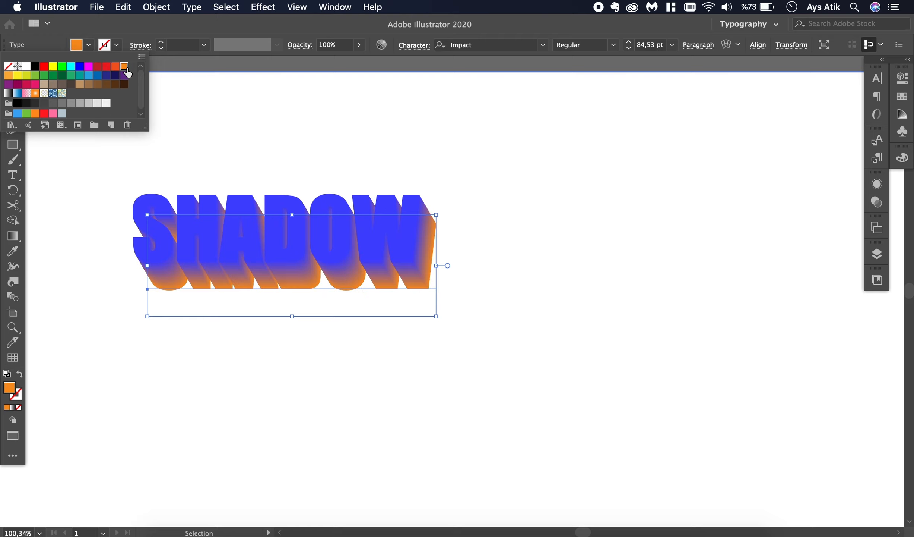
left_click(34, 84)
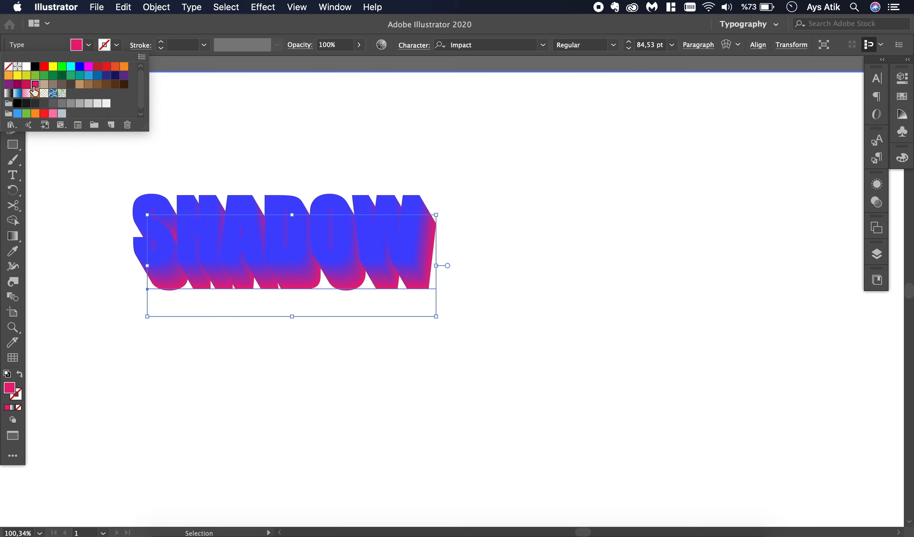
left_click(36, 94)
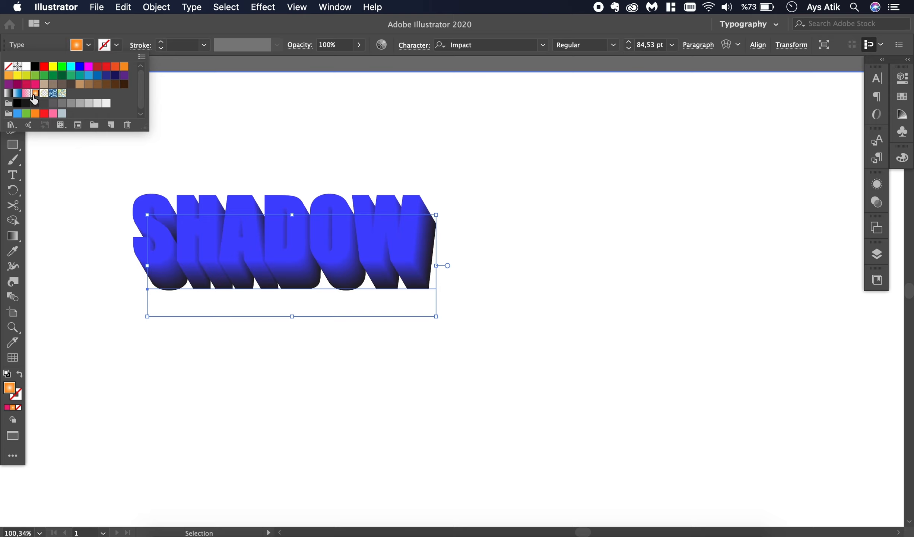
left_click(26, 93)
left_click(28, 114)
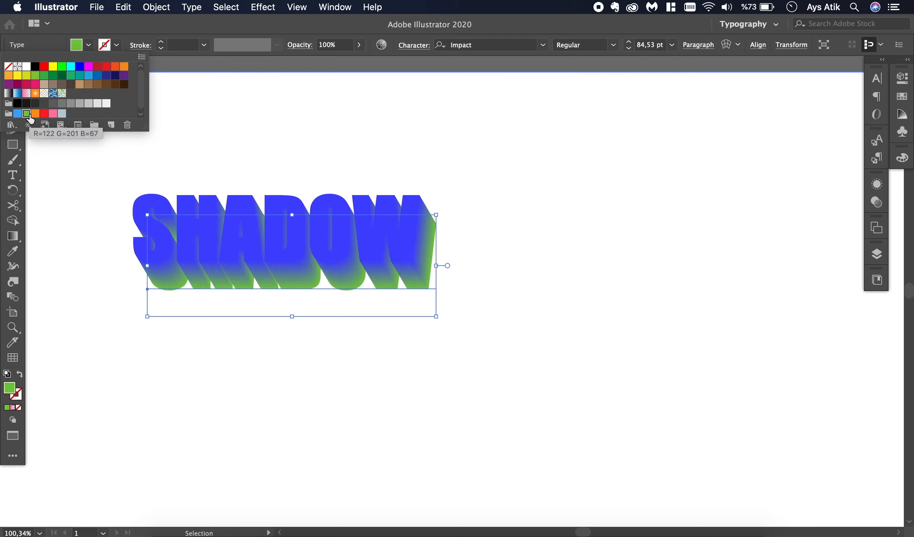
Set the blend's rear text fill back to light grey and exit isolation mode
left_click(106, 103)
left_click(308, 120)
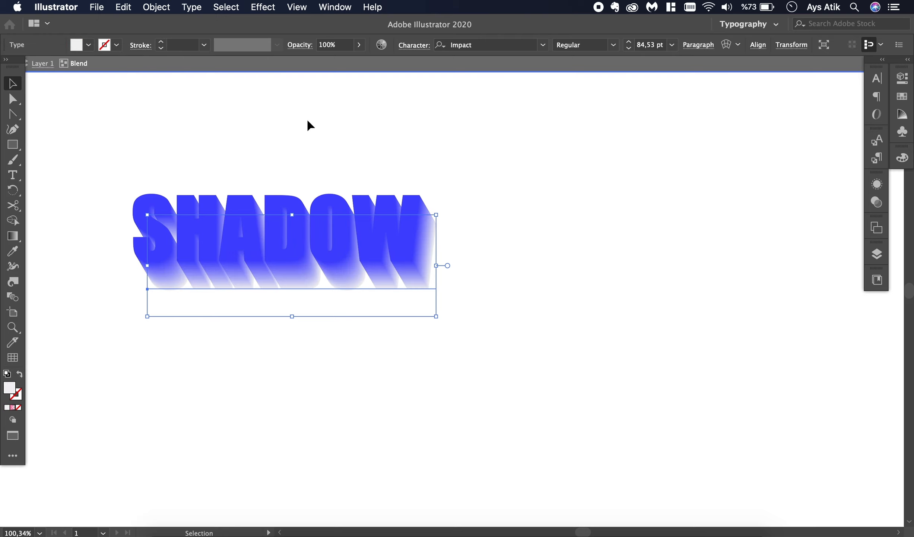
left_click(308, 121)
scroll(308, 126, "down", 3)
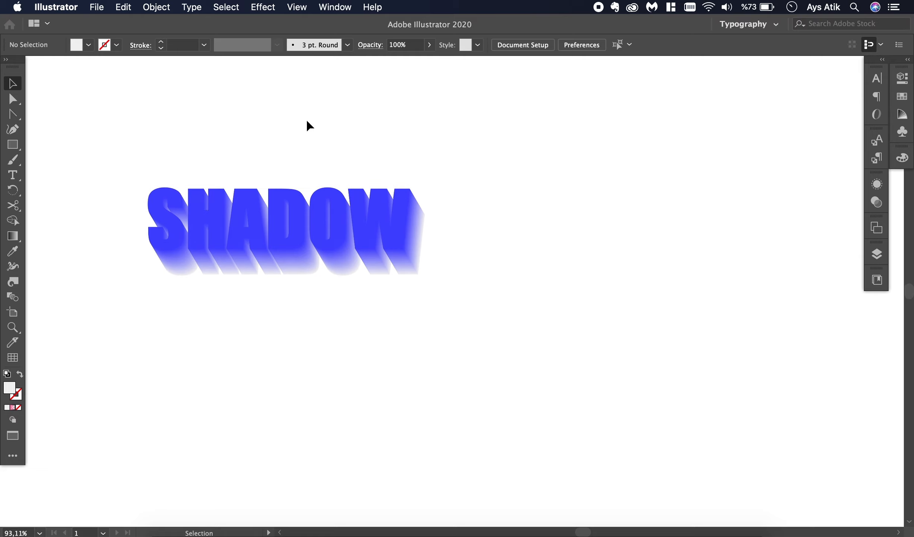
Duplicate the SHADOW blend straight above the original, placing the copy at about X 340 px, Y 79 px
left_click(288, 219)
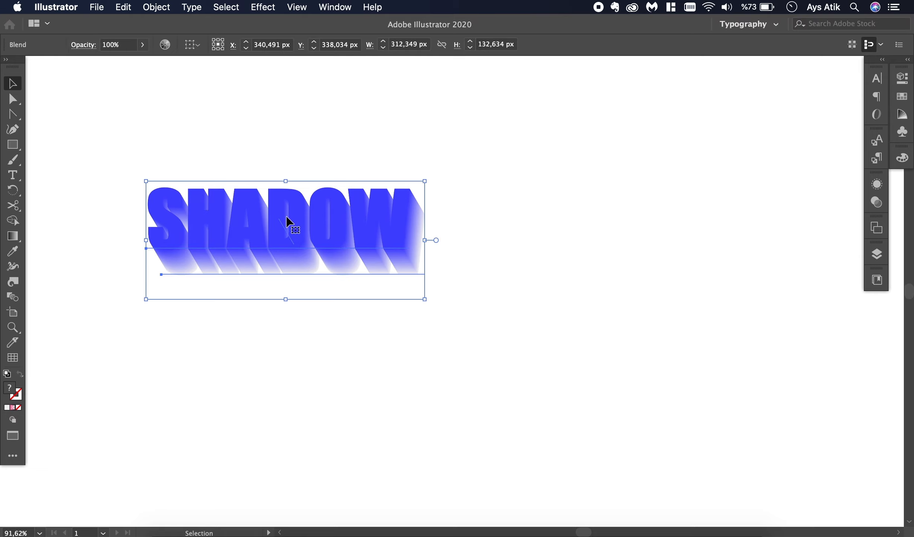
scroll(284, 216, "up", 4)
left_click_drag(294, 290, 276, 139)
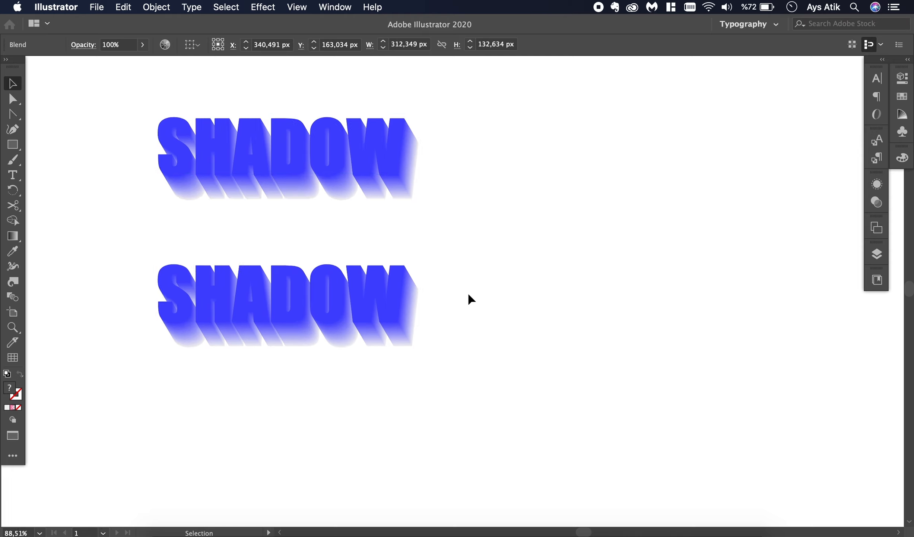
scroll(469, 299, "down", 3, "alt")
left_click_drag(371, 187, 367, 138)
scroll(354, 300, "down", 1)
Expand the original lower SHADOW blend with Object and Fill enabled, and deselect it
scroll(350, 294, "up", 9, "alt")
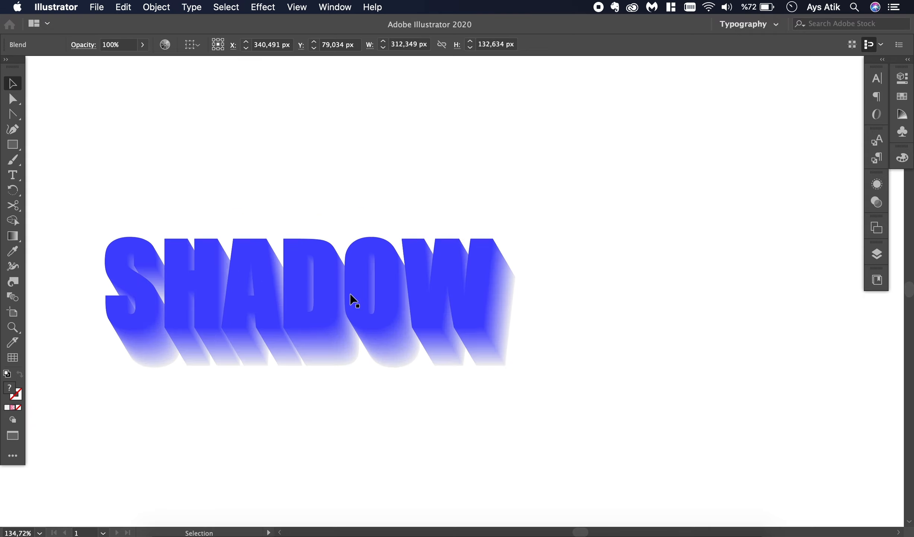
left_click(345, 250)
left_click(155, 6)
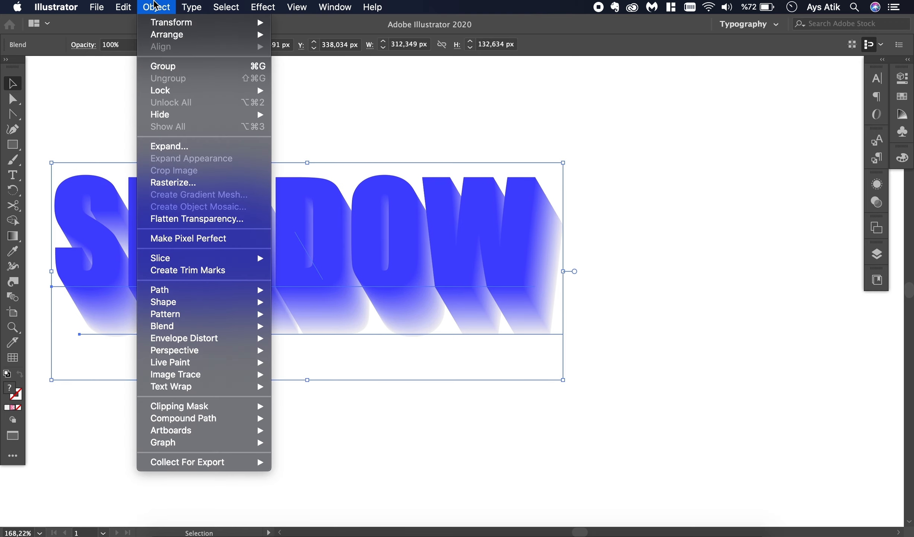
left_click(243, 147)
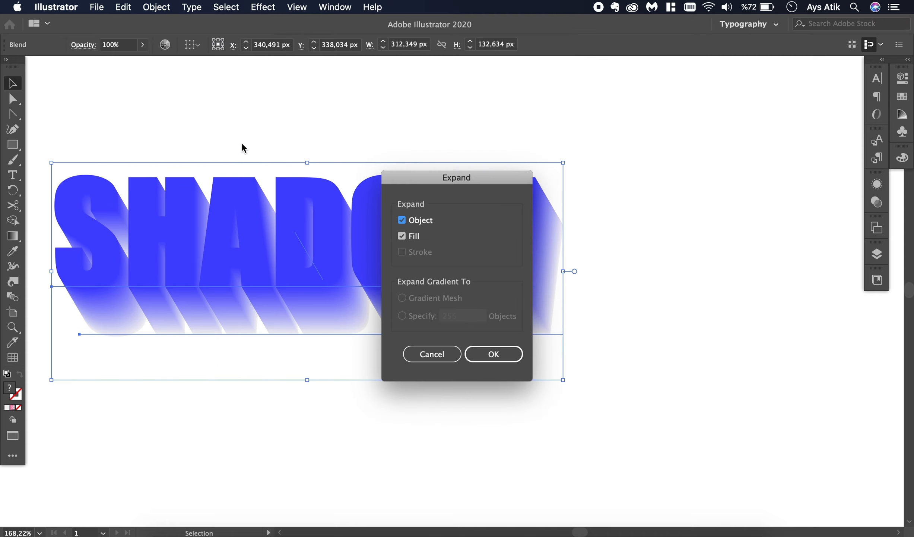
left_click(475, 354)
left_click(617, 264)
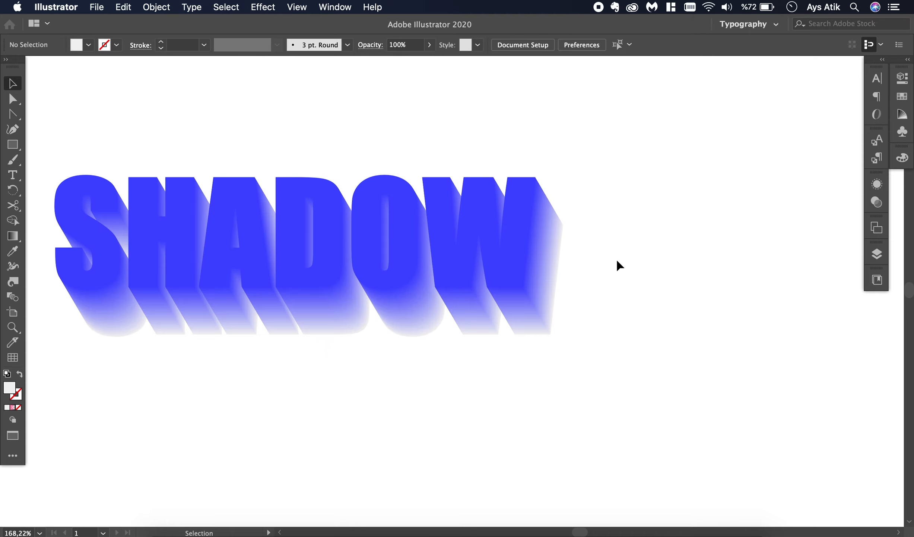
left_click(500, 242)
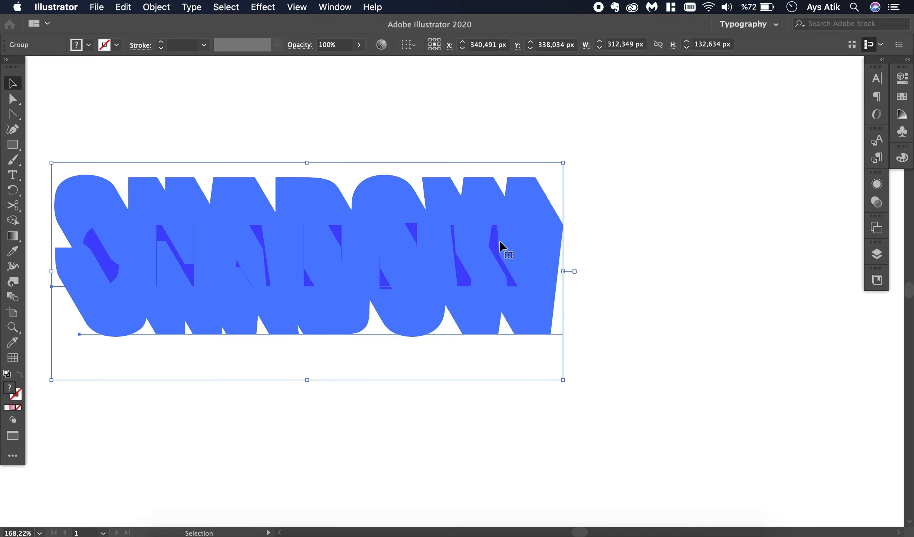
left_click(159, 6)
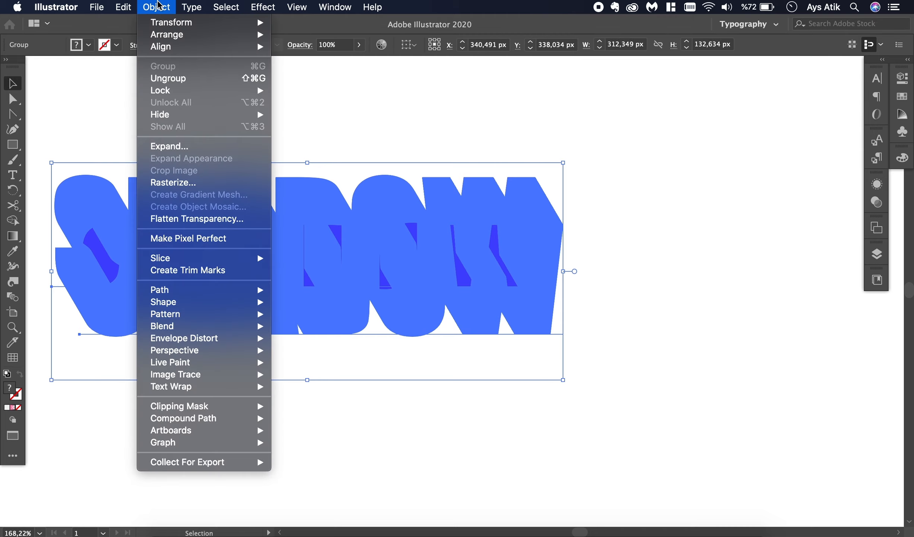
left_click(159, 3)
left_click(375, 109)
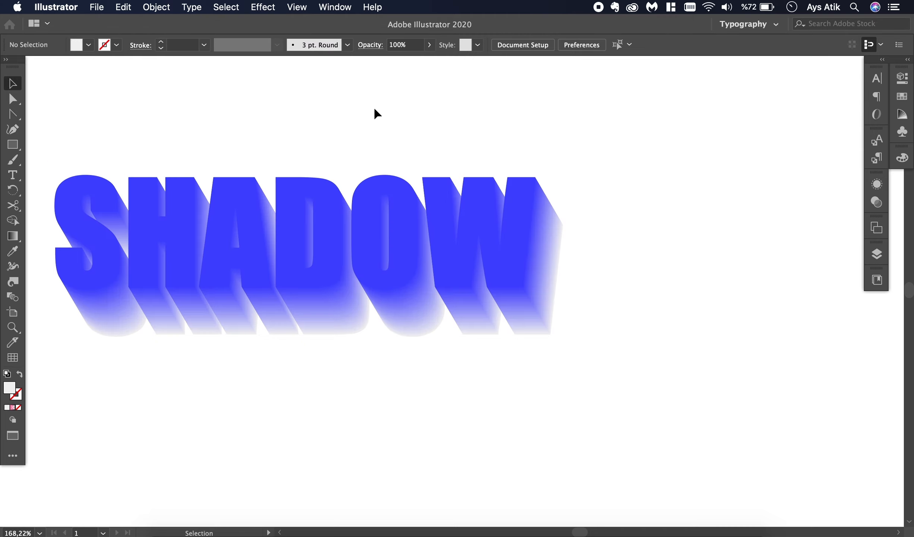
Isolate the expanded SHADOW group, select its front blue text and start a Stylize Inner Glow effect on it
left_click(332, 215)
double_click(332, 216)
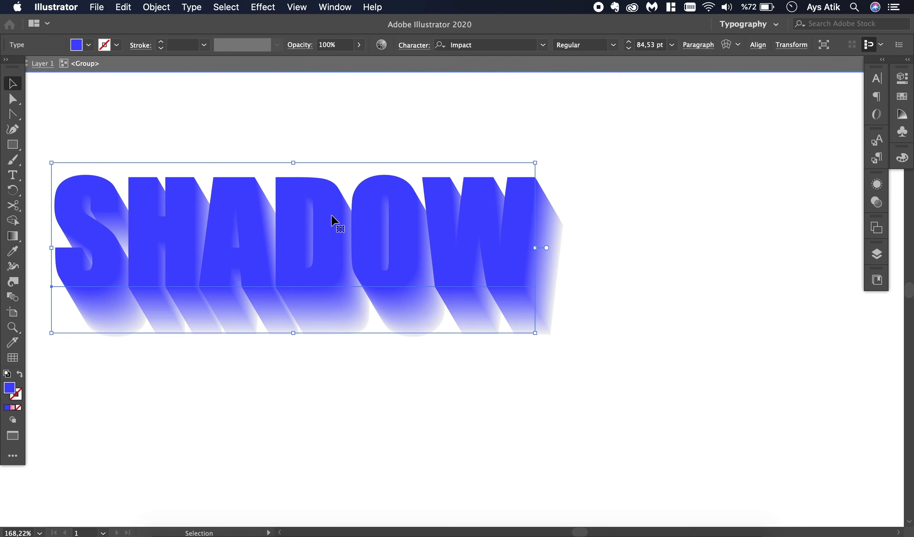
scroll(332, 215, "down", 1)
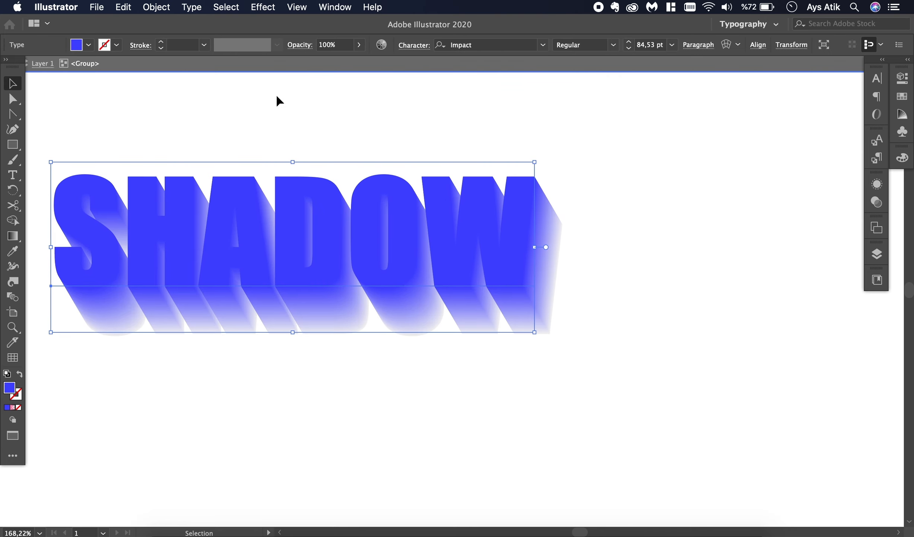
left_click(262, 7)
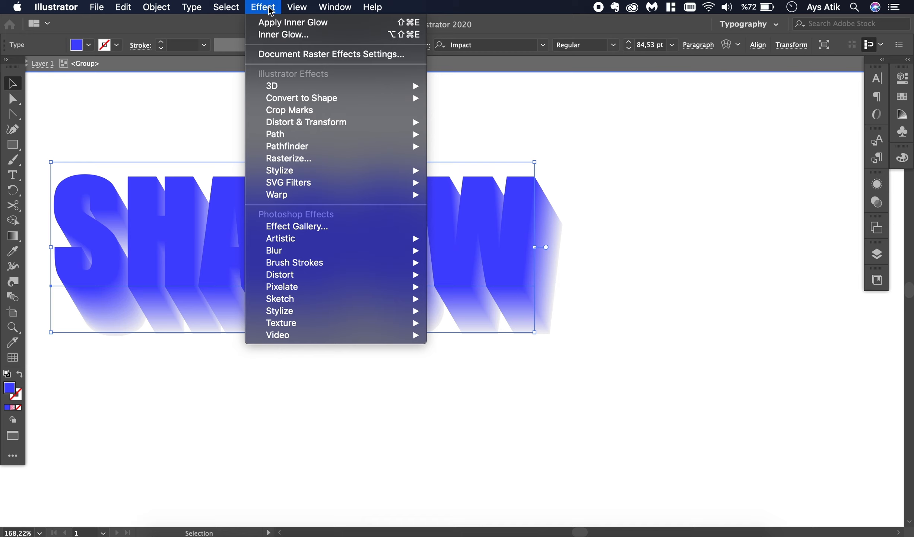
mouse_move(363, 171)
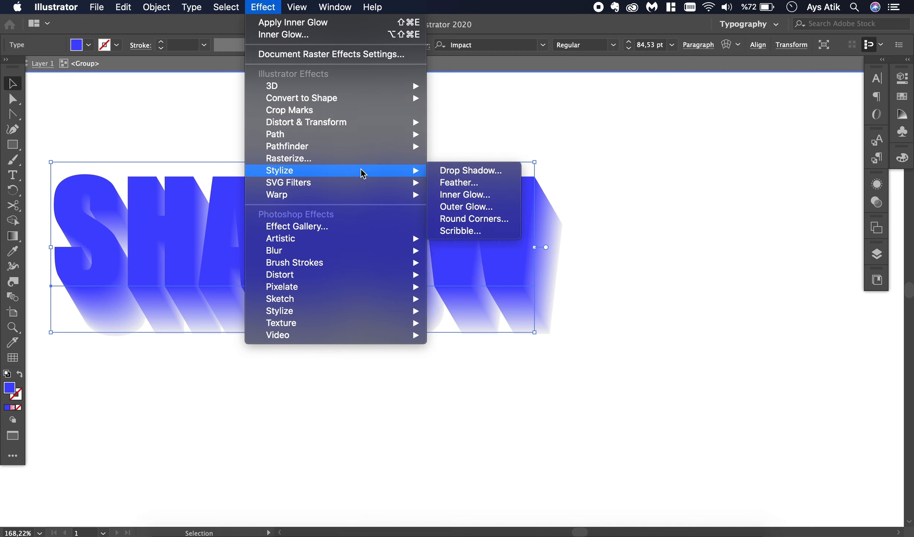
left_click(498, 194)
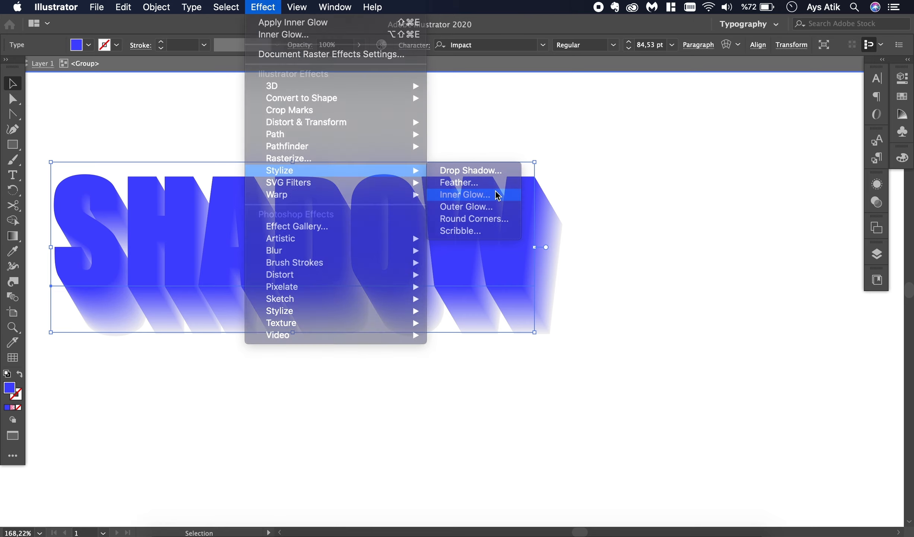
Turn on the Inner Glow preview and set the glow's blending mode to Darken
left_click(564, 222)
left_click_drag(655, 112, 692, 113)
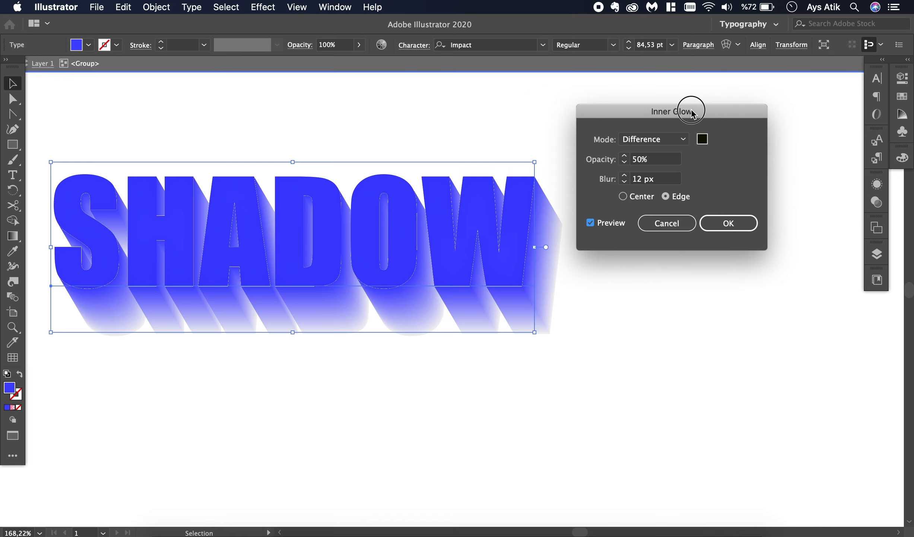
left_click(683, 140)
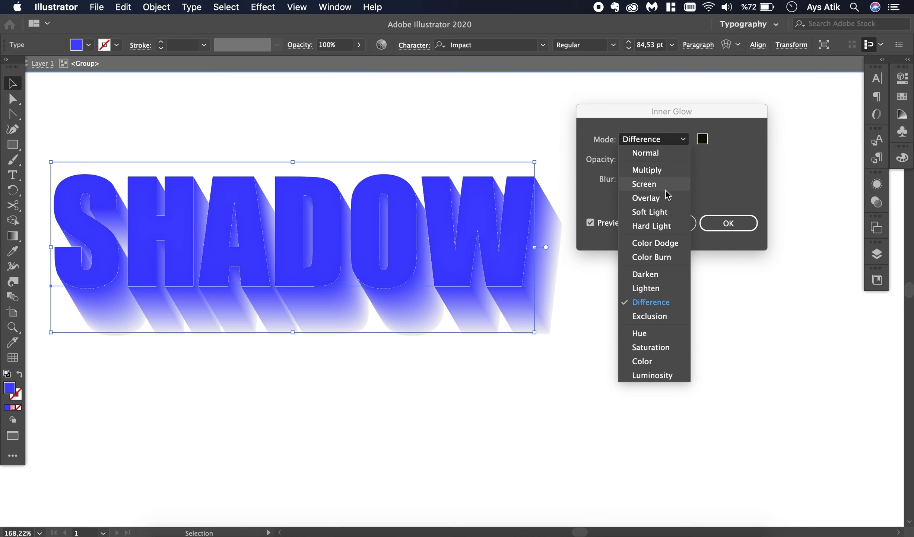
left_click(653, 268)
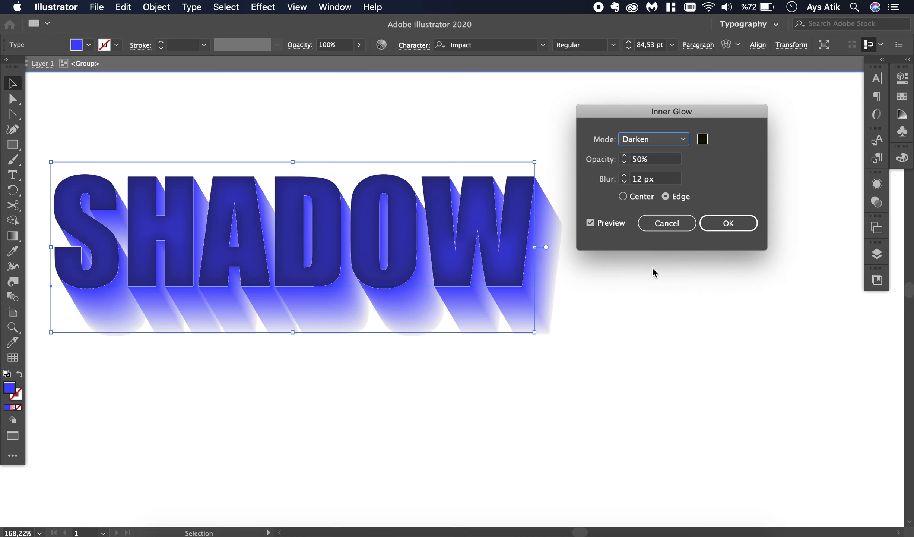
left_click(702, 139)
left_click_drag(537, 221, 541, 310)
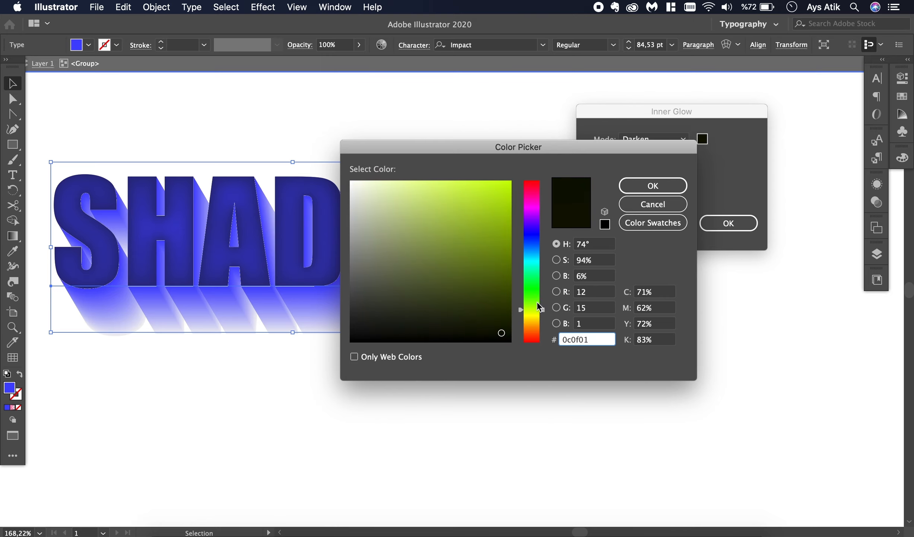
left_click(653, 204)
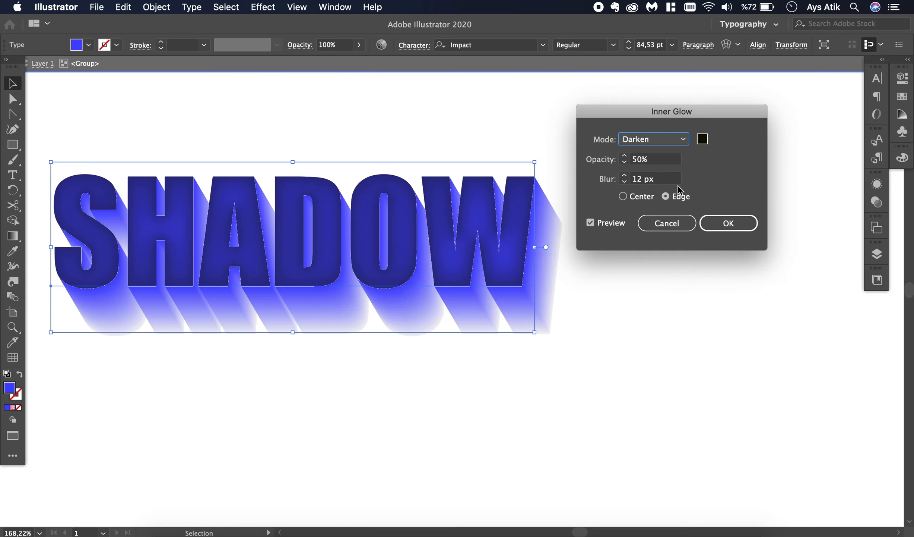
Try different inner glow opacities on the front text, going down to 7% and up to 53%
double_click(642, 161)
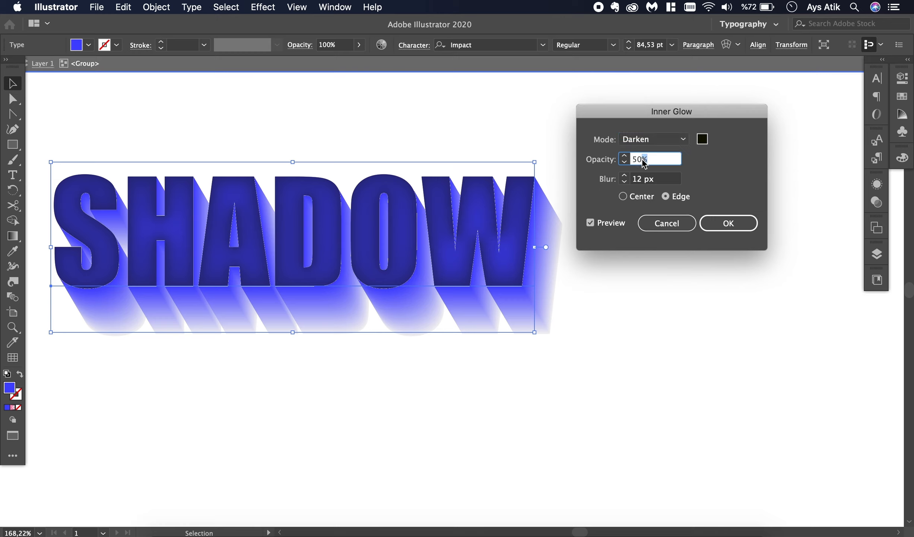
type("1")
left_click(625, 162)
left_click(624, 162)
left_click(624, 163)
left_click(624, 163)
left_click(624, 163)
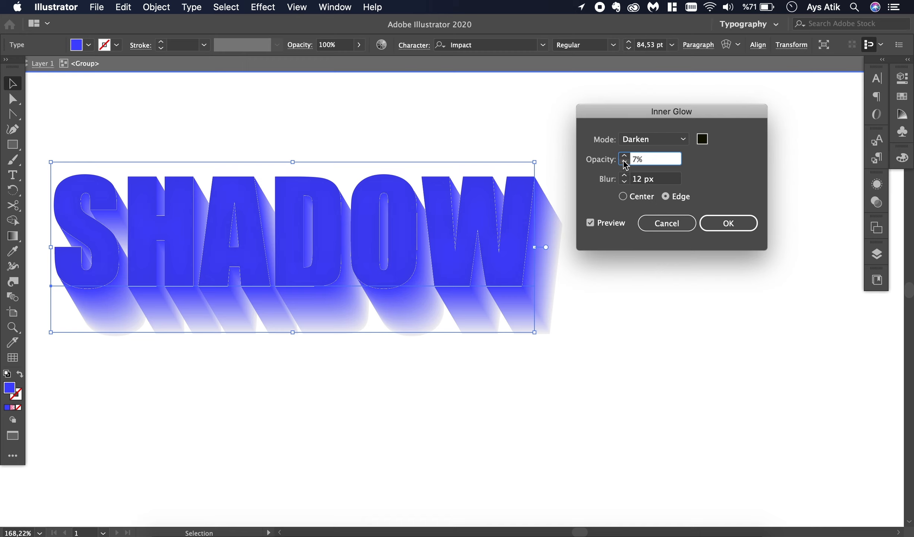
left_click(624, 156)
left_click(624, 156)
left_click(625, 156)
left_click(624, 156)
left_click(624, 156)
left_click(624, 156)
left_click(624, 156)
left_click(624, 156)
left_click(624, 157)
left_click(624, 157)
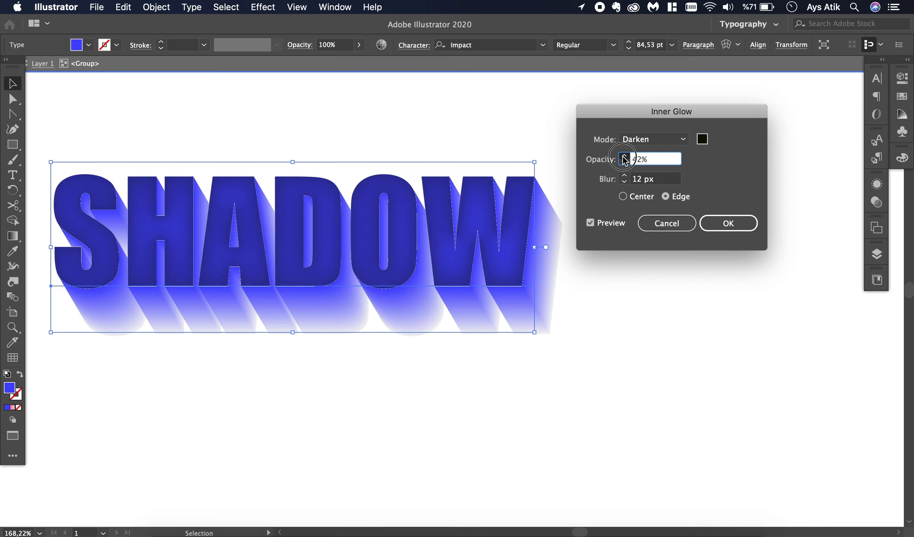
left_click(624, 156)
left_click(624, 157)
left_click(625, 156)
left_click(625, 157)
left_click(624, 156)
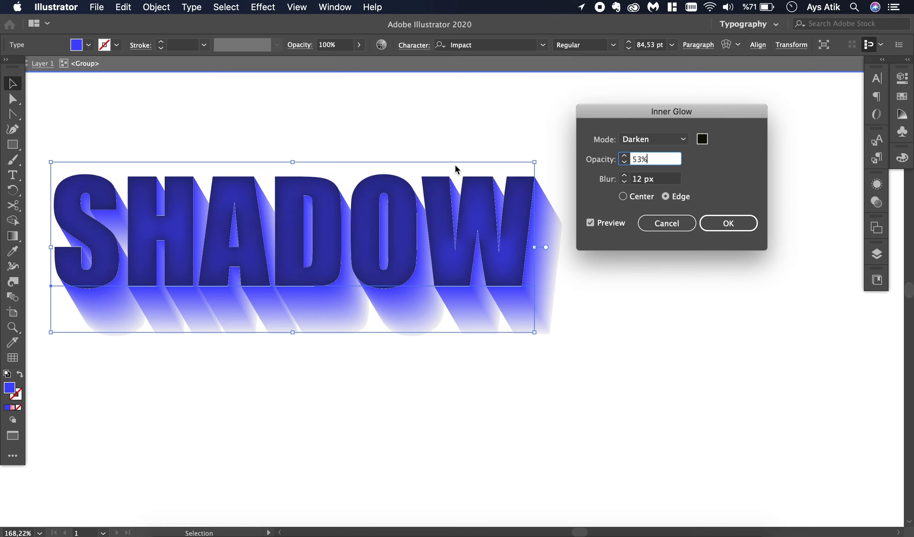
Switch the inner glow's origin to Center and reduce its opacity to 12%
left_click(623, 196)
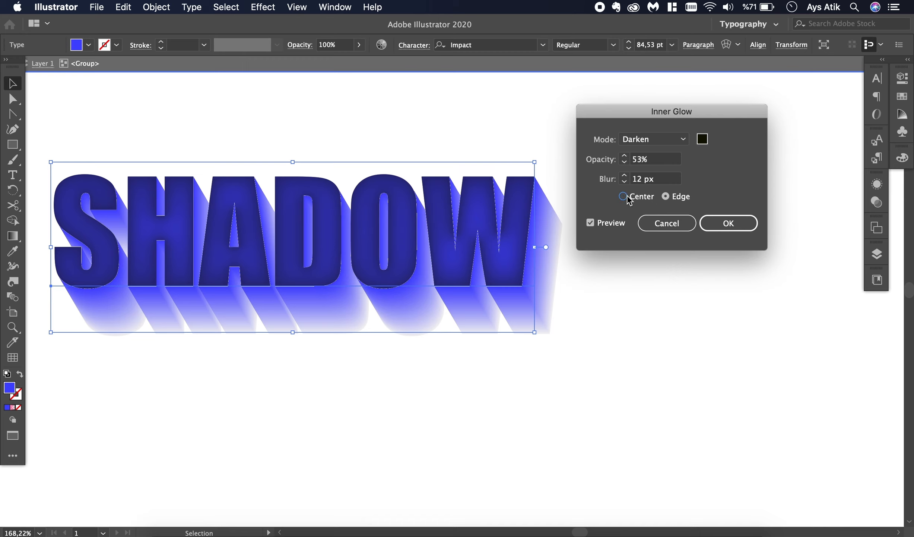
left_click(626, 163)
left_click(625, 162)
left_click(625, 162)
left_click(625, 162)
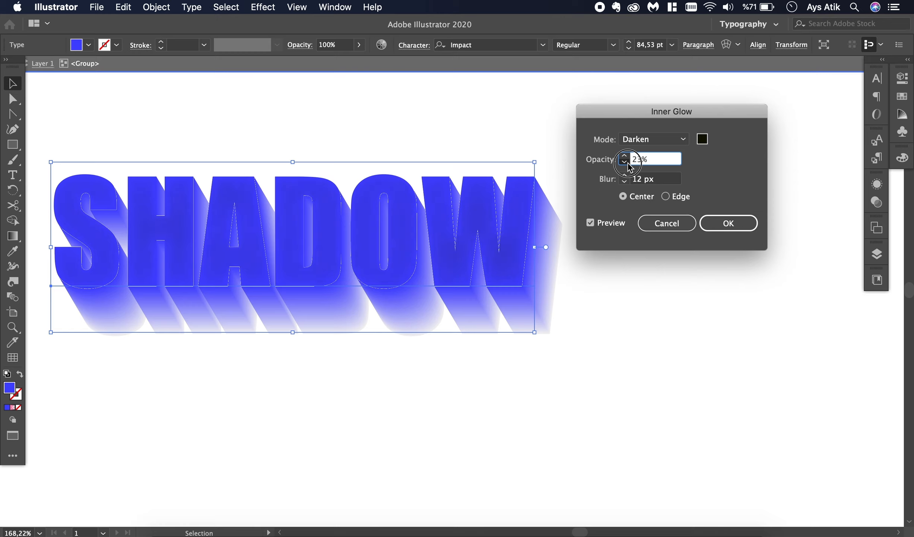
left_click(627, 162)
left_click(628, 163)
left_click(628, 163)
left_click(625, 157)
left_click(625, 156)
left_click(625, 157)
left_click(625, 162)
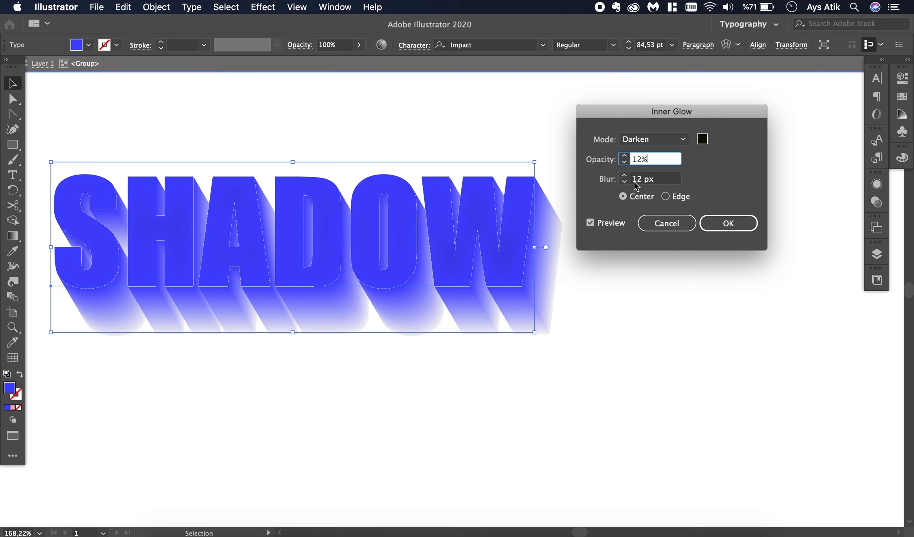
Set the inner glow's origin to Edge with a 5 px blur, apply the effect and deselect the text
left_click(667, 196)
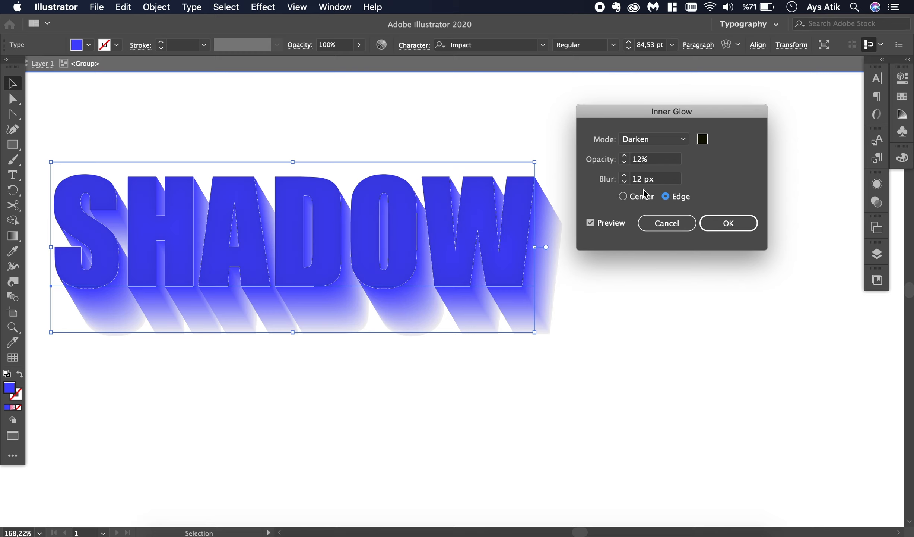
left_click(637, 180)
type("5")
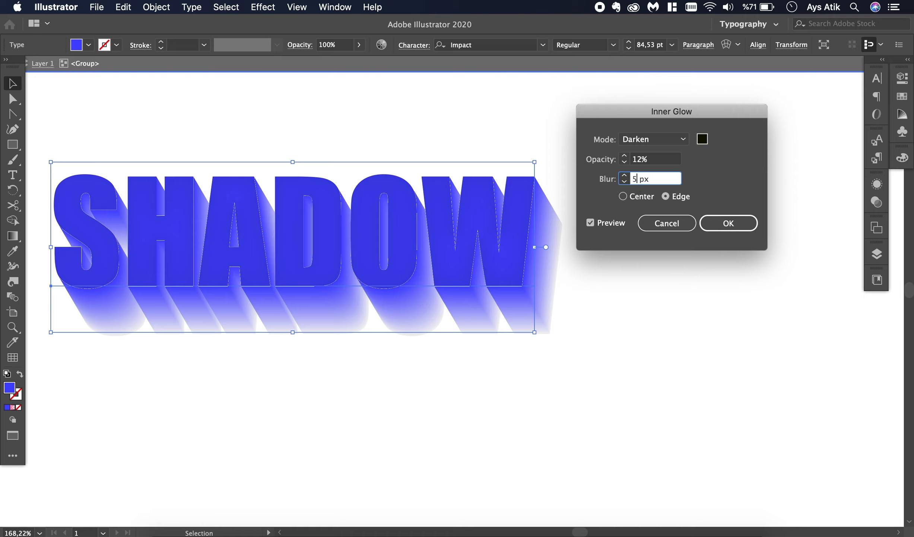
left_click(714, 225)
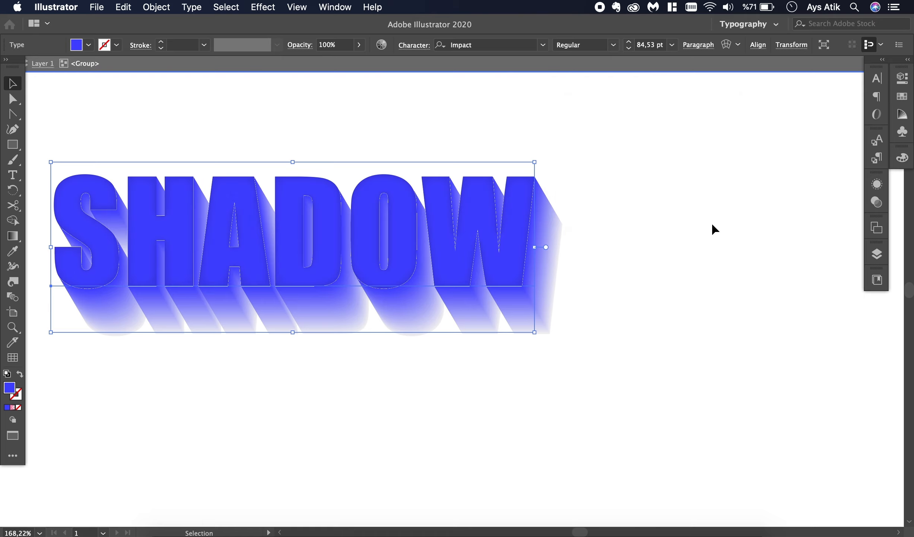
left_click(674, 279)
Examine the inner glow along the letter edges of the front text, especially around the W
scroll(628, 306, "up", 5)
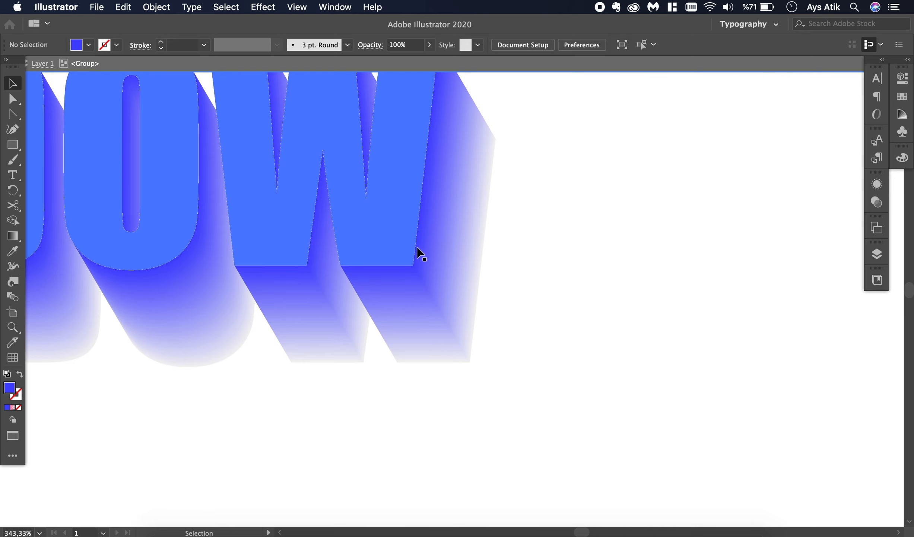
left_click(410, 255)
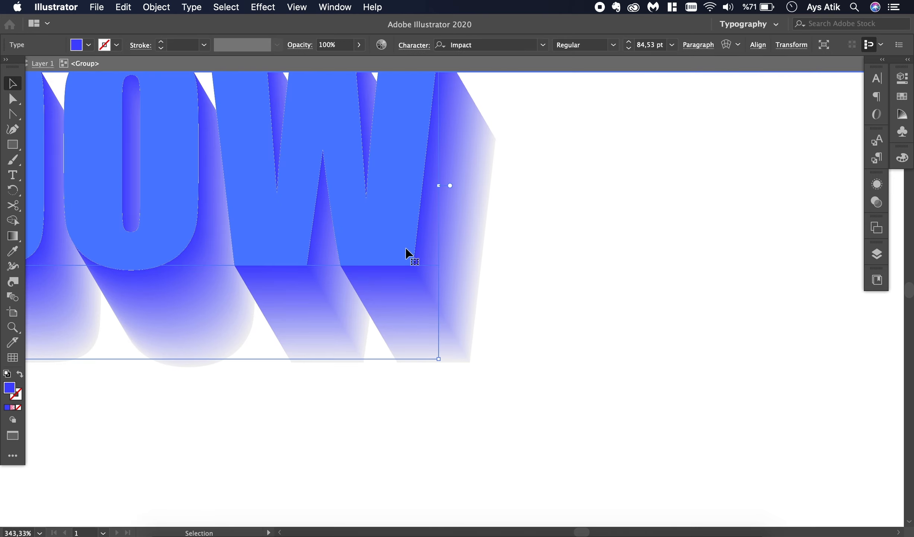
left_click(443, 257)
left_click(512, 259)
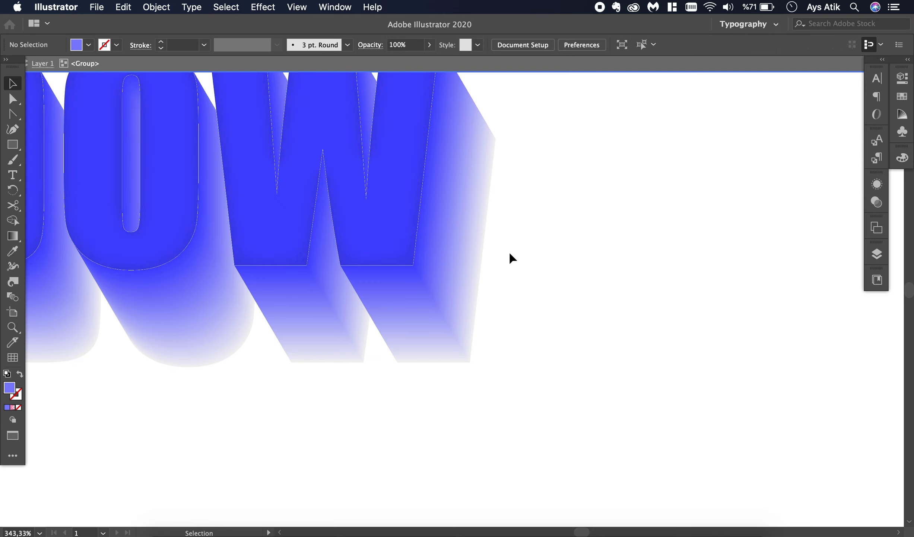
scroll(511, 257, "up", 5)
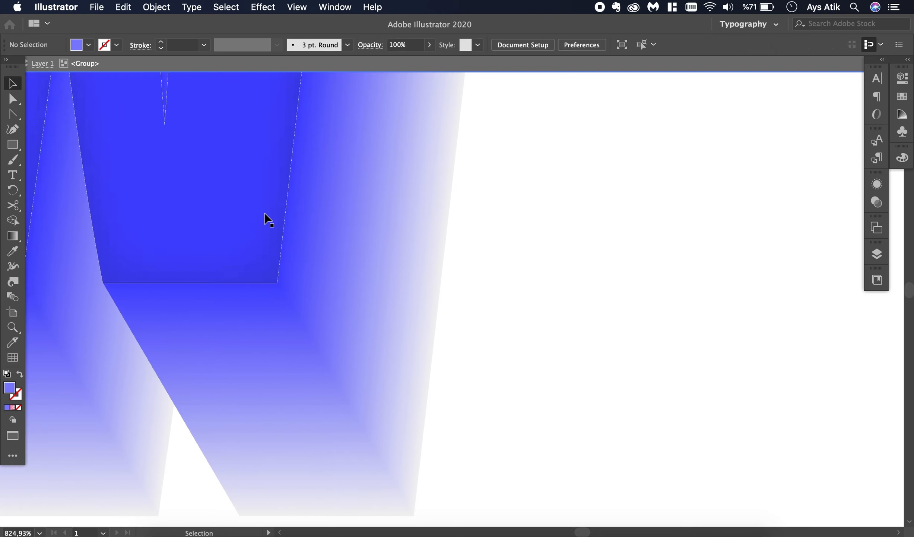
scroll(558, 246, "down", 2)
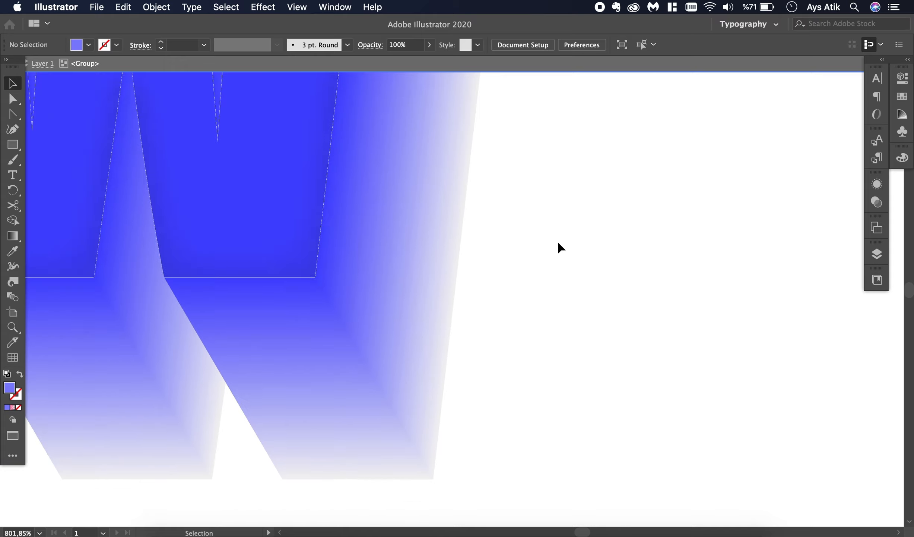
scroll(562, 248, "down", 15)
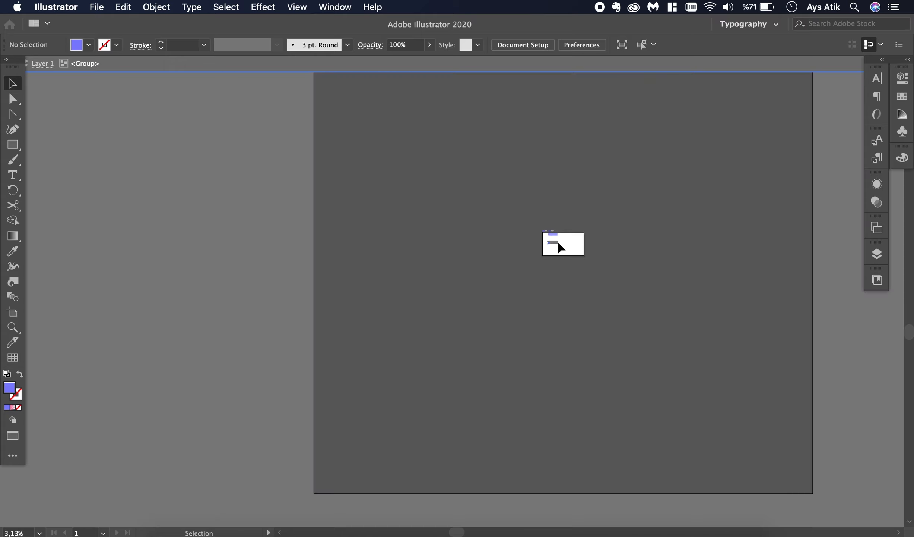
scroll(562, 248, "up", 8)
scroll(561, 248, "up", 2)
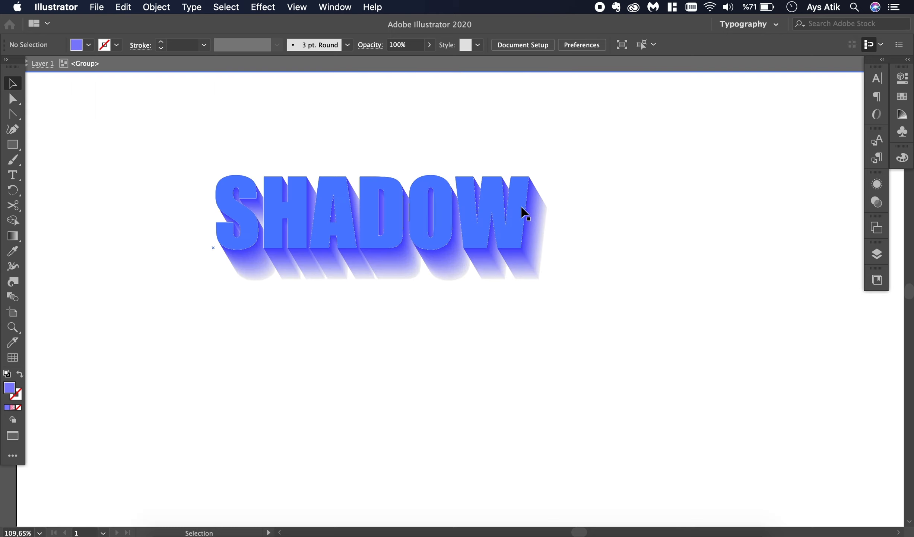
Expand the appearance of all the artwork in the isolated SHADOW group, and deselect it
left_click_drag(578, 172, 502, 275)
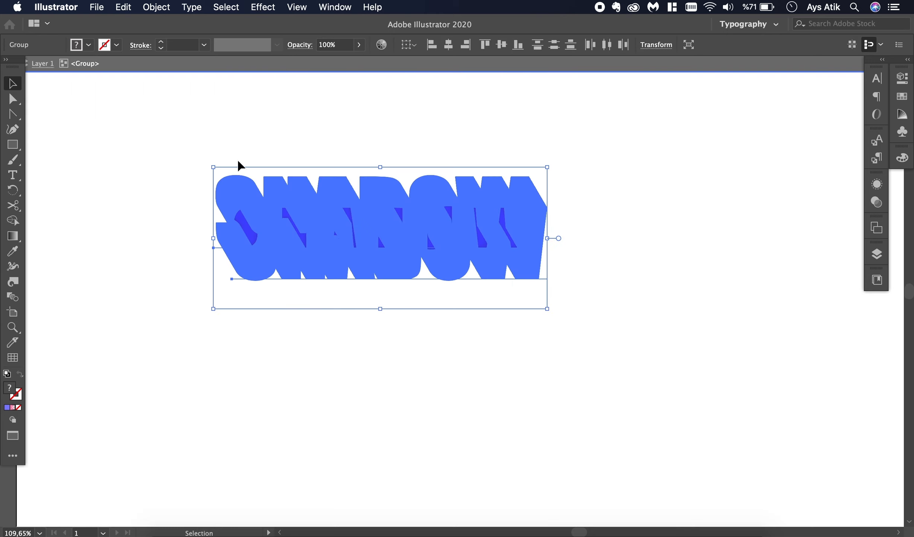
left_click(149, 7)
left_click(182, 160)
left_click(182, 162)
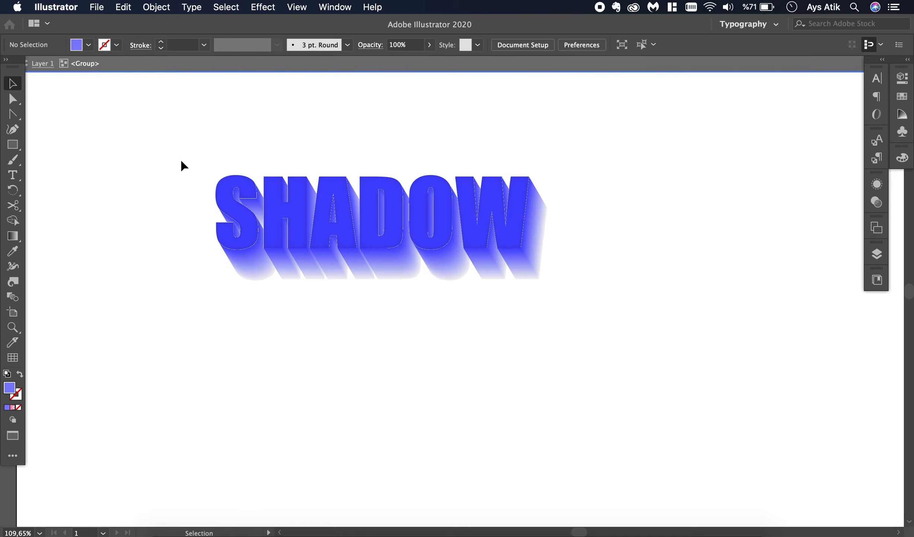
Isolate the nested group, move the 12% opacity glow layer up and to the left of the blue text, and deselect it
scroll(181, 192, "up", 5)
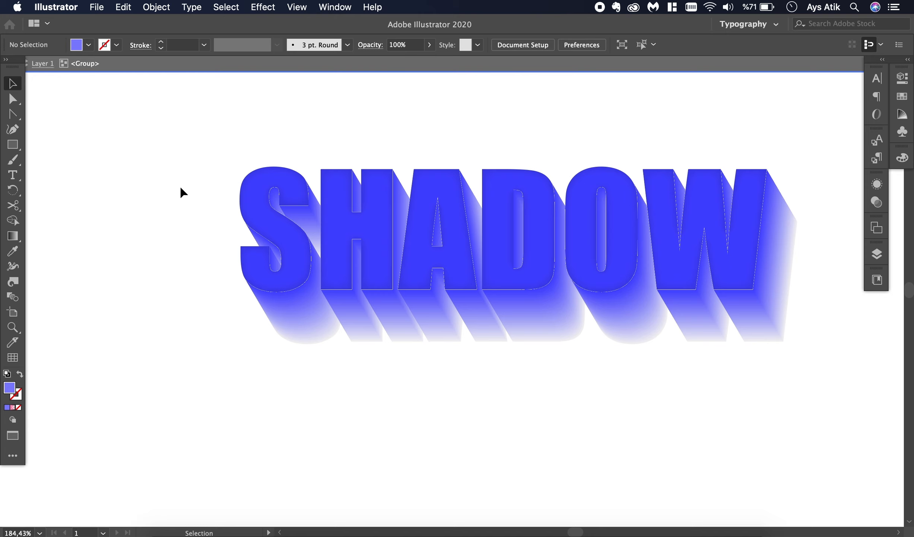
scroll(189, 194, "right", 3)
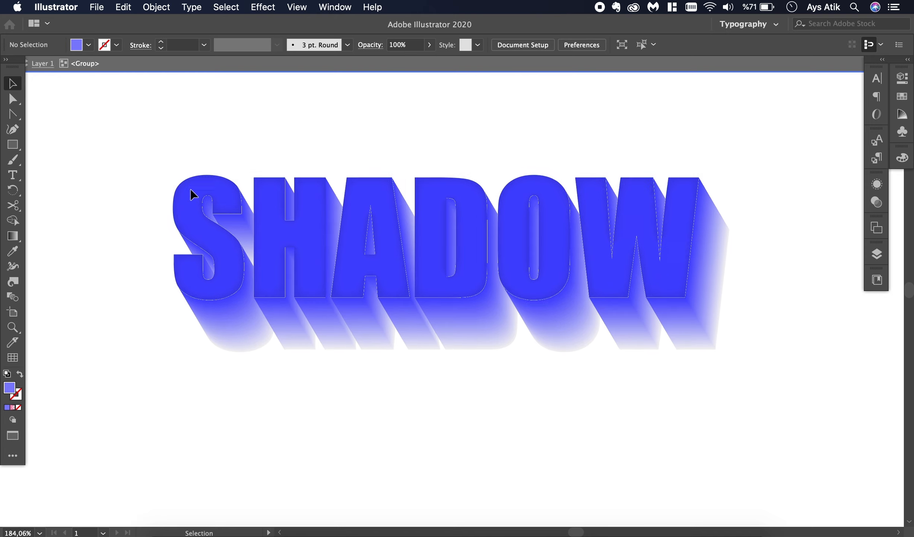
left_click(242, 210)
double_click(242, 209)
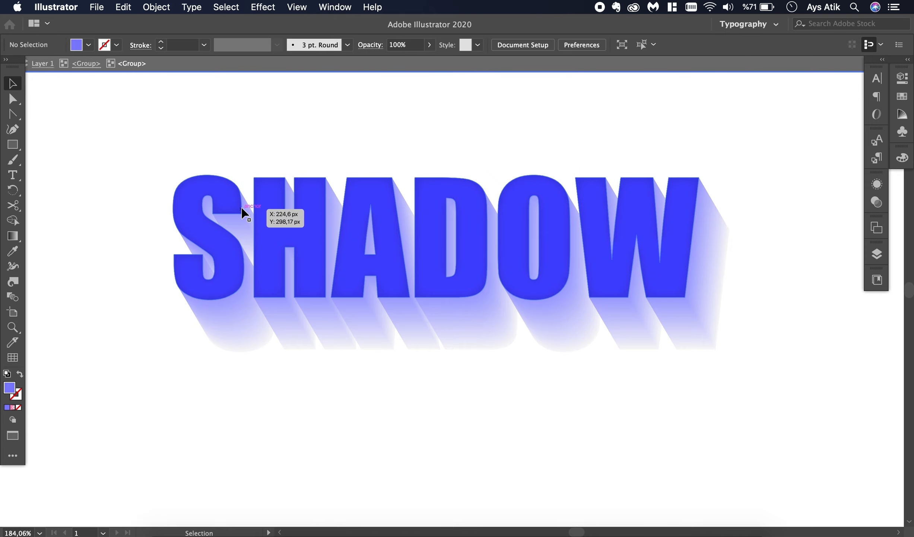
left_click_drag(242, 210, 215, 142)
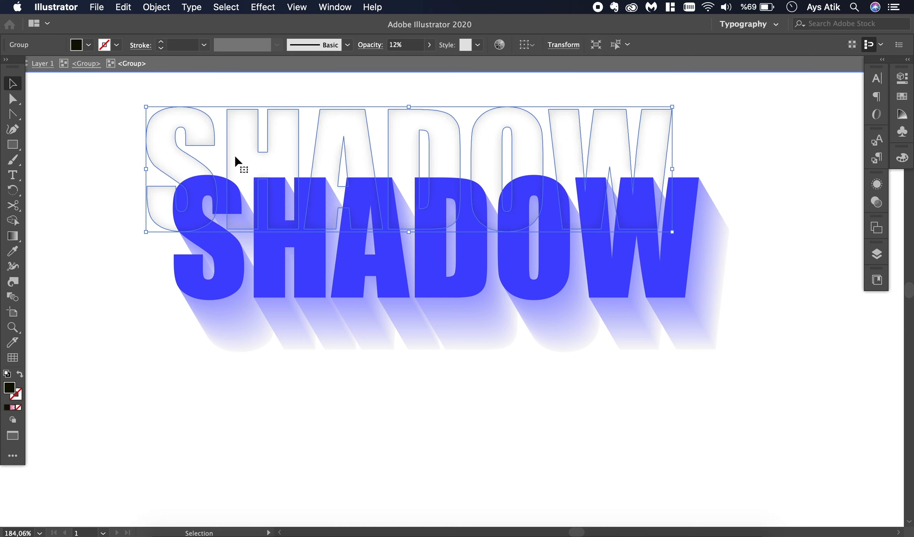
left_click_drag(202, 132, 119, 153)
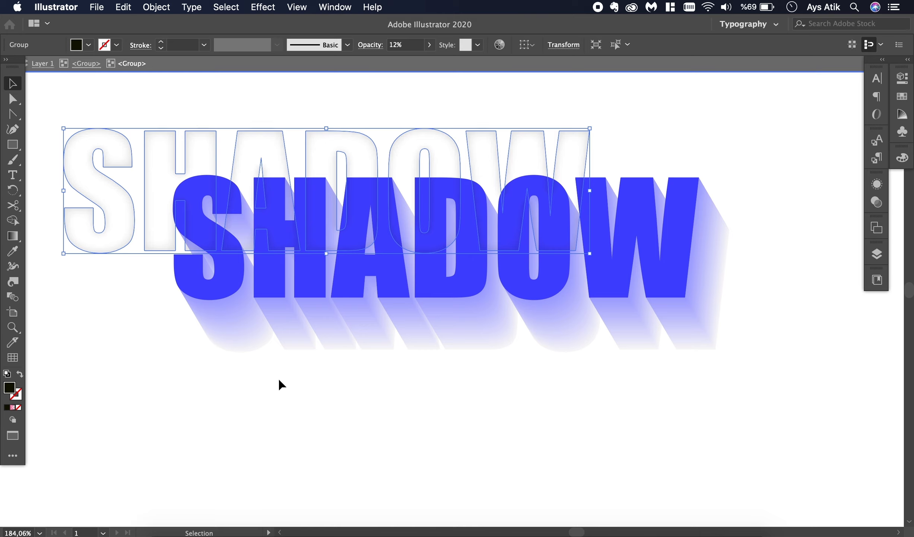
left_click(262, 417)
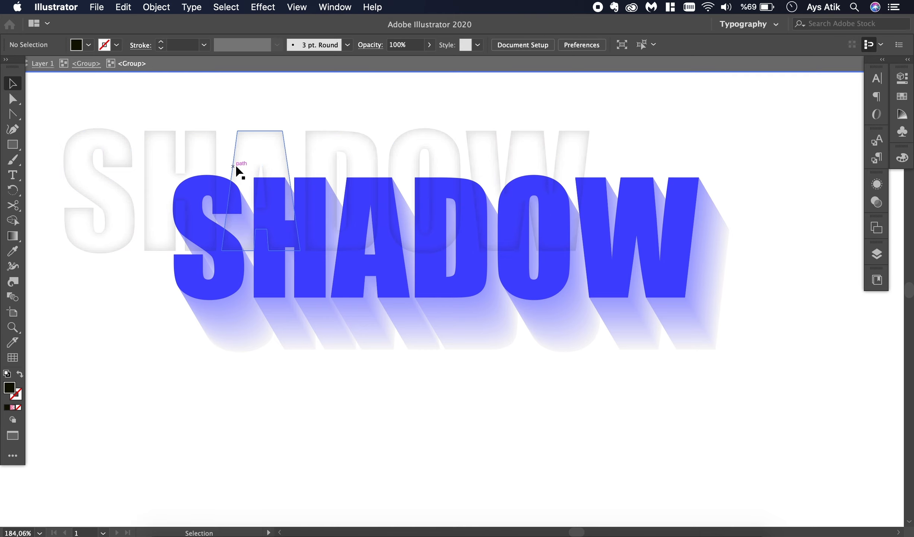
Delete the moved 12% opacity glow layer and leave isolation mode
left_click(240, 171)
key("Delete")
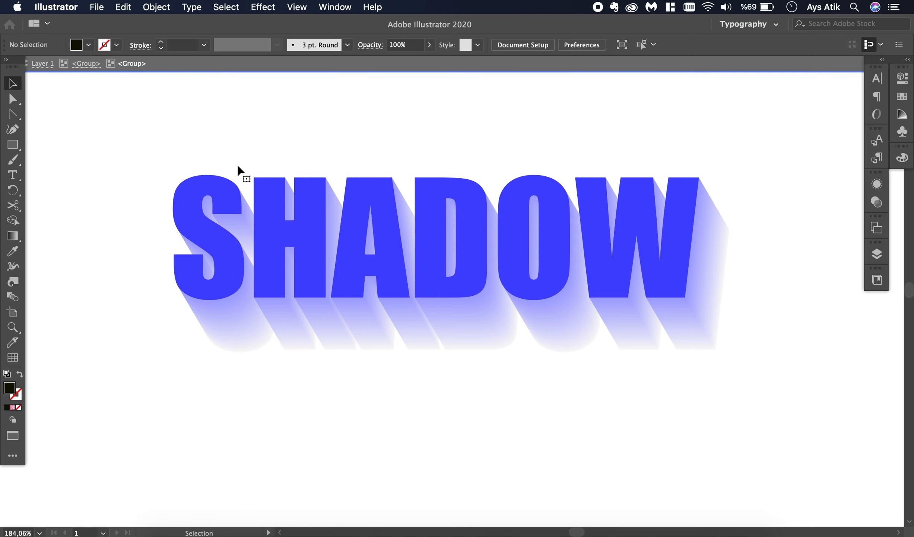
key("Escape")
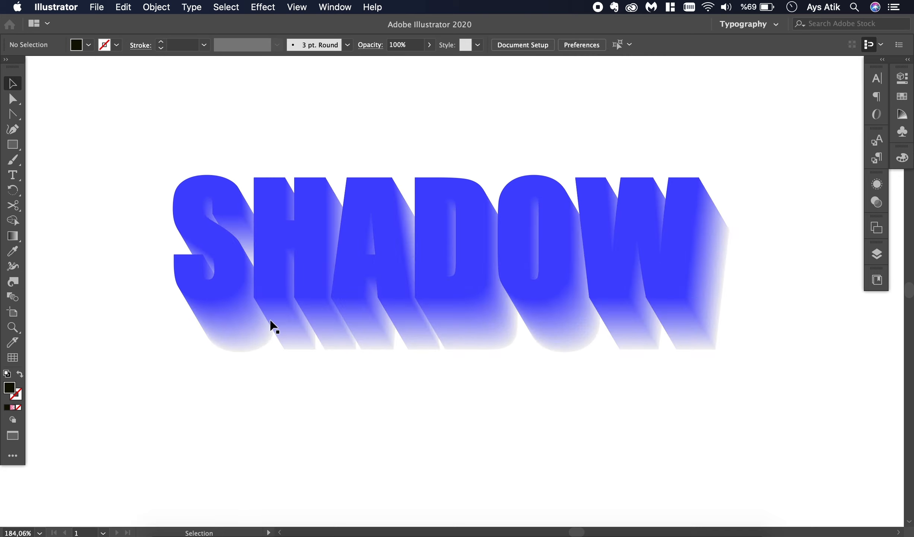
Isolate the SHADOW group and select its front text
left_click(267, 231)
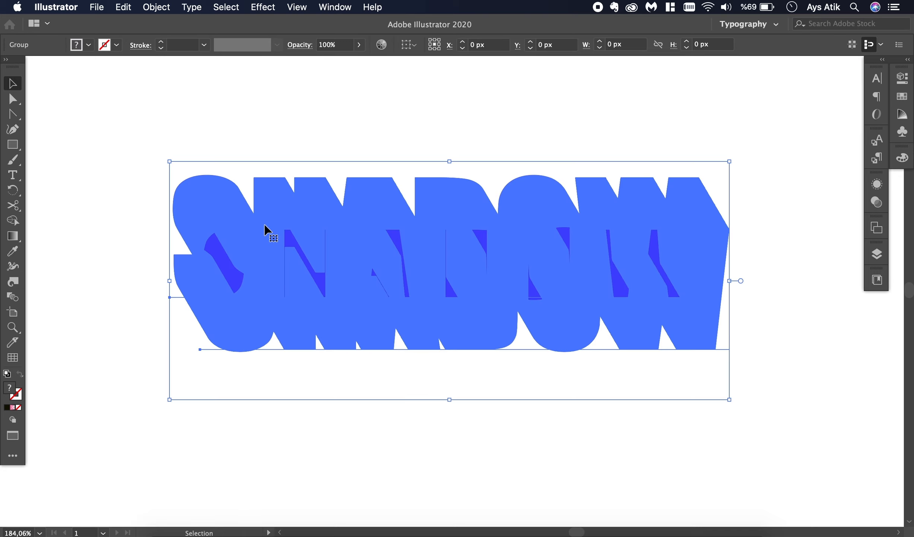
double_click(265, 228)
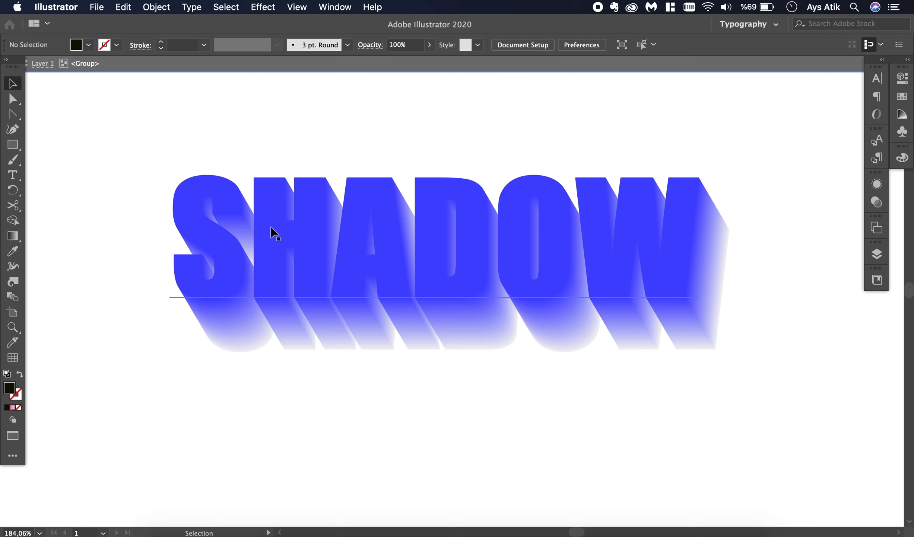
left_click(272, 232)
scroll(271, 228, "right", 5)
scroll(271, 228, "down", 2)
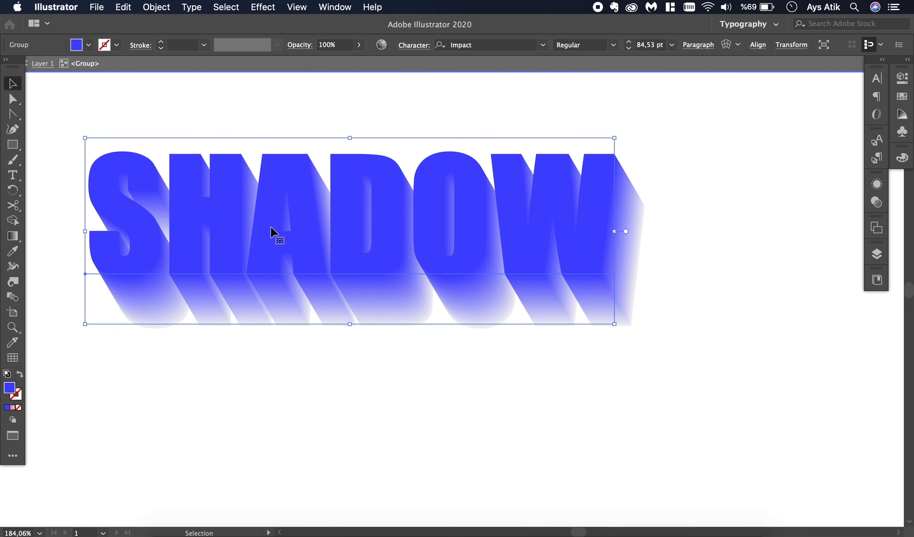
Try the Normal, Screen and Darken blend modes for a previewed inner glow on the front text, and cancel it
left_click(262, 7)
left_click(274, 23)
left_click(264, 9)
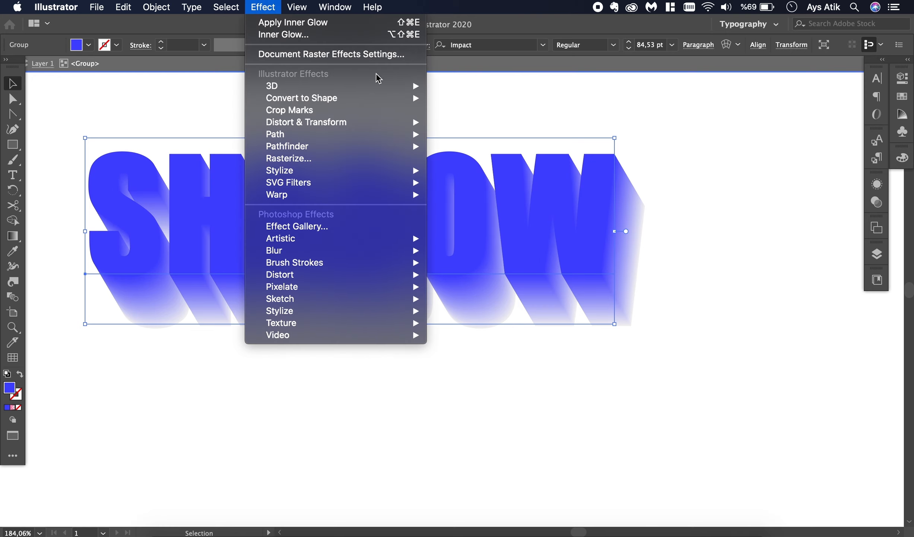
mouse_move(409, 172)
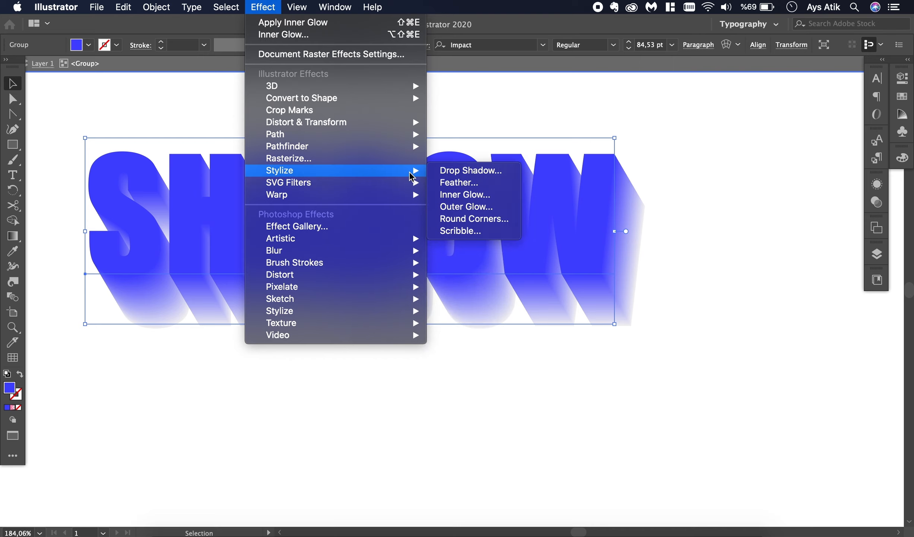
left_click(482, 195)
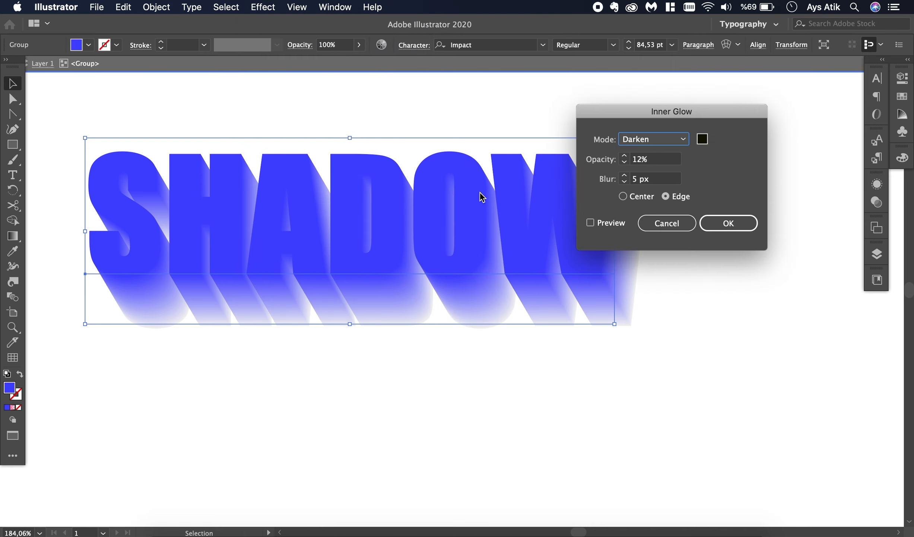
left_click(607, 226)
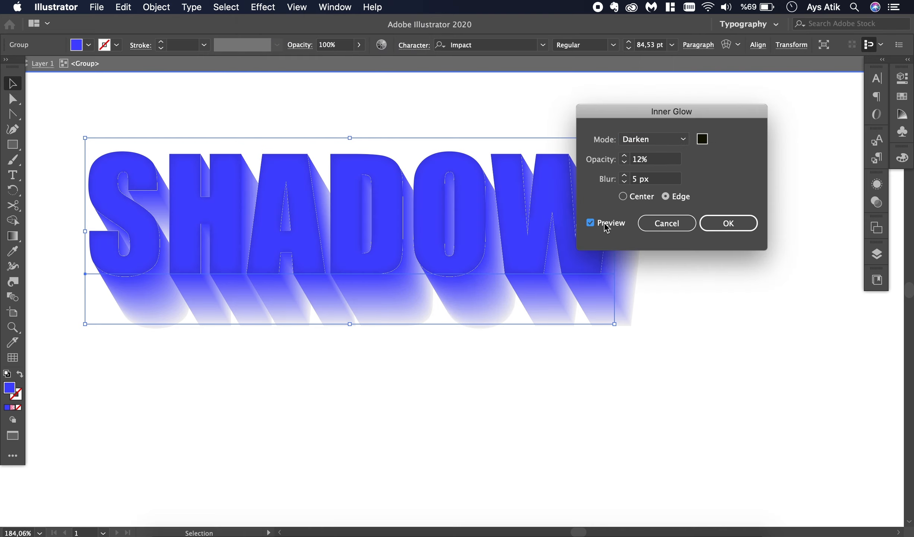
left_click(667, 141)
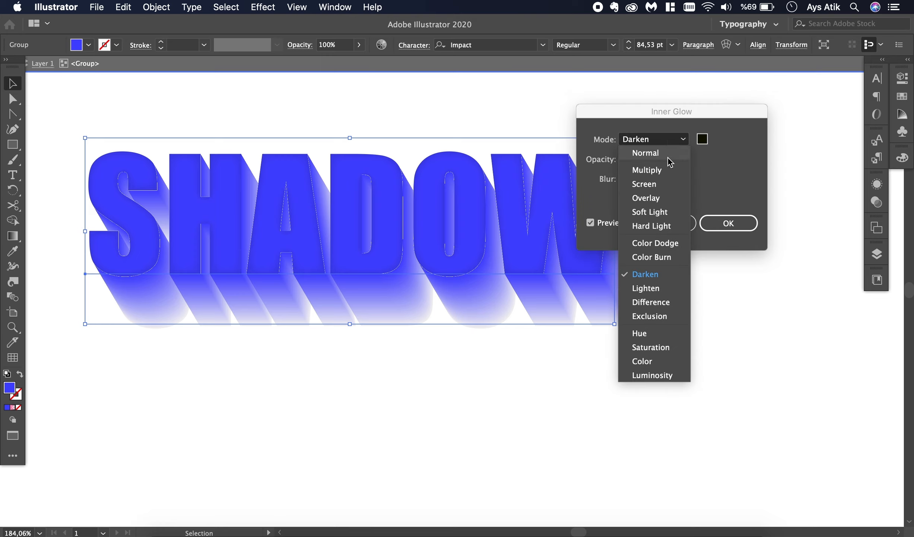
left_click(646, 154)
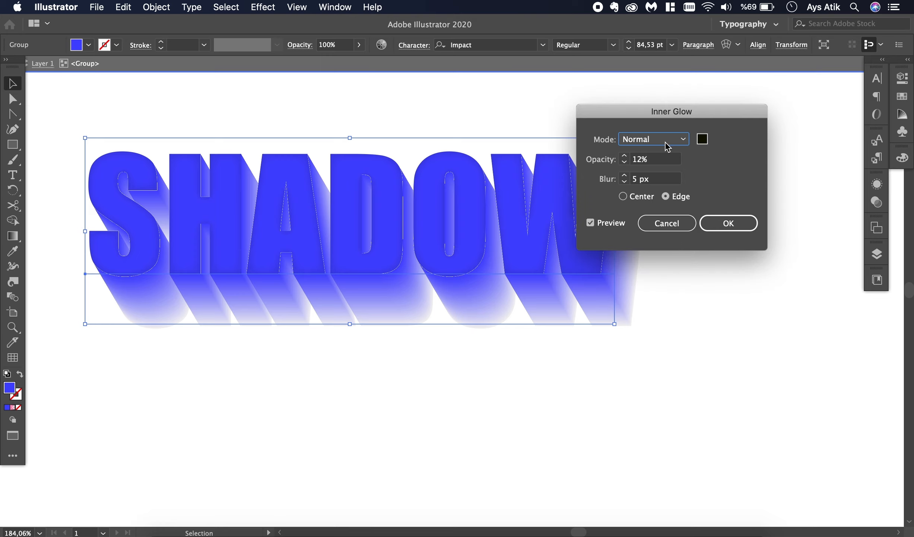
left_click(667, 143)
left_click(663, 186)
left_click(663, 139)
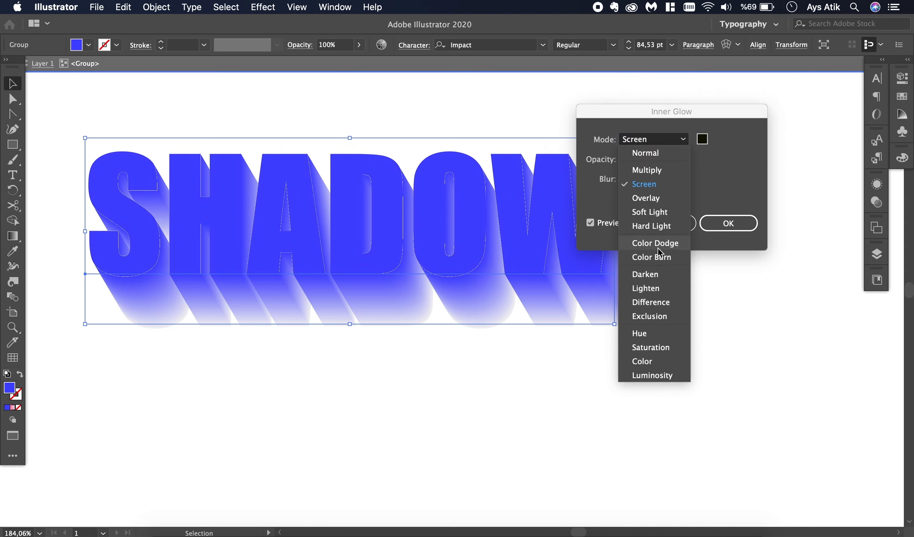
left_click(646, 274)
left_click(676, 223)
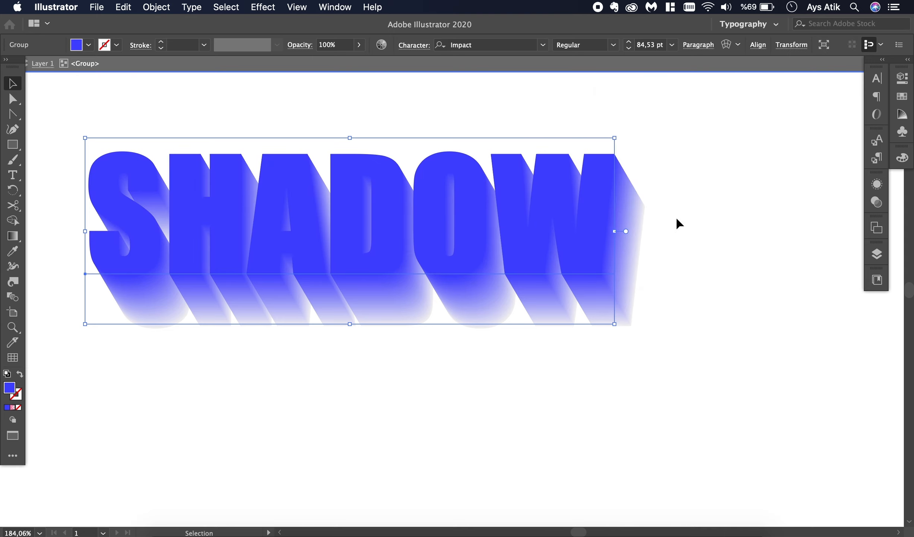
Ungroup the selected front SHADOW text inside the isolated group
left_click(704, 244)
left_click(594, 241)
right_click(594, 241)
left_click(676, 353)
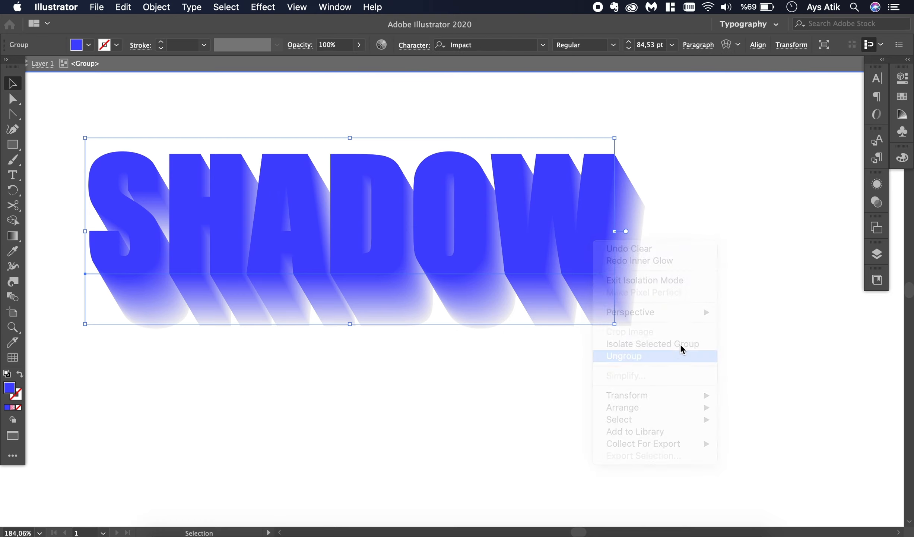
left_click(700, 339)
left_click(587, 261)
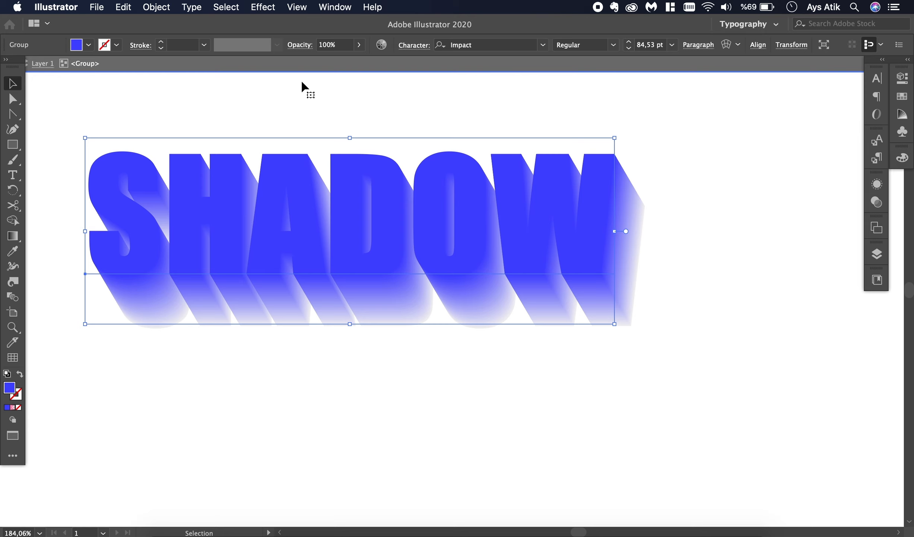
Expand the front SHADOW text into outlined shapes and keep it selected
left_click(170, 7)
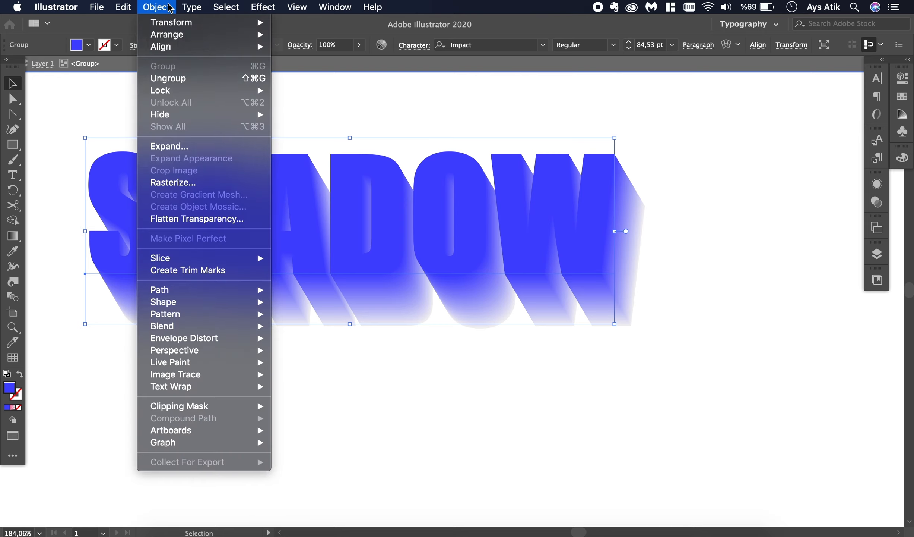
left_click(203, 150)
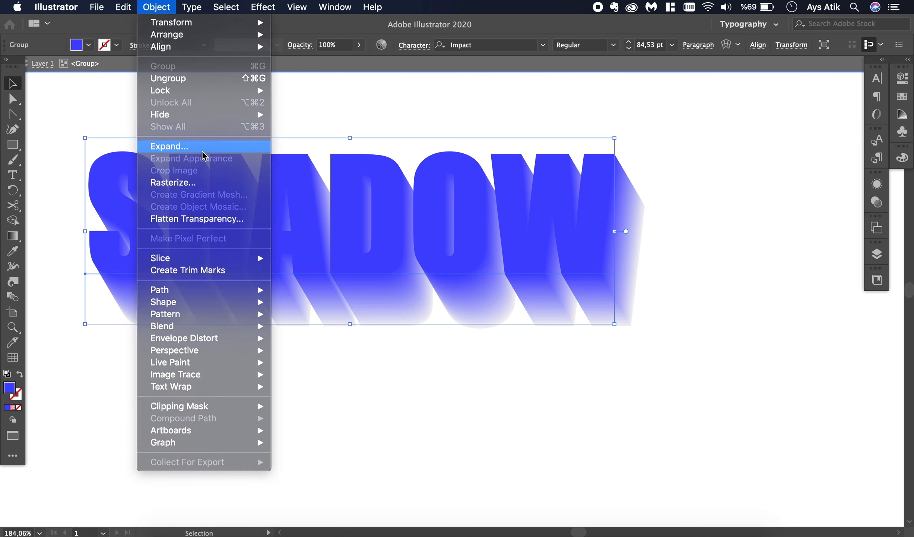
left_click(487, 353)
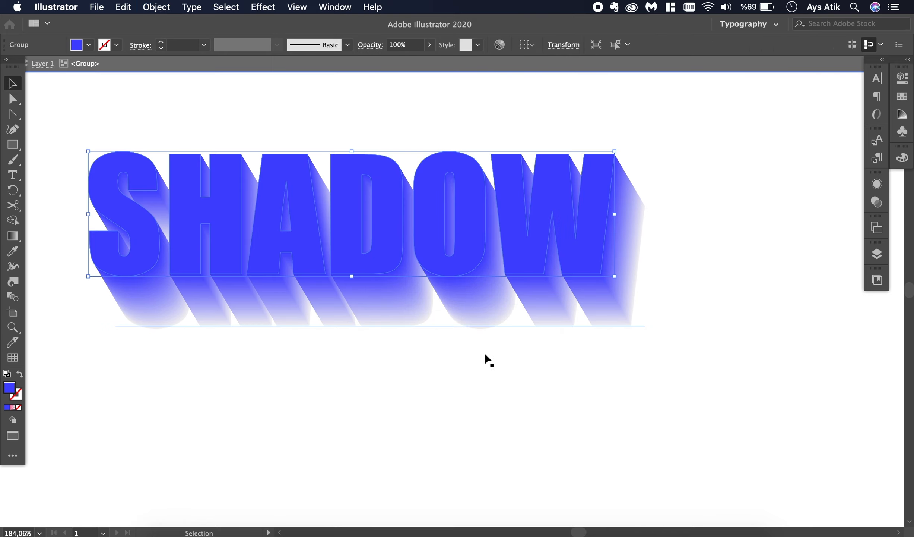
left_click(431, 361)
left_click(382, 231)
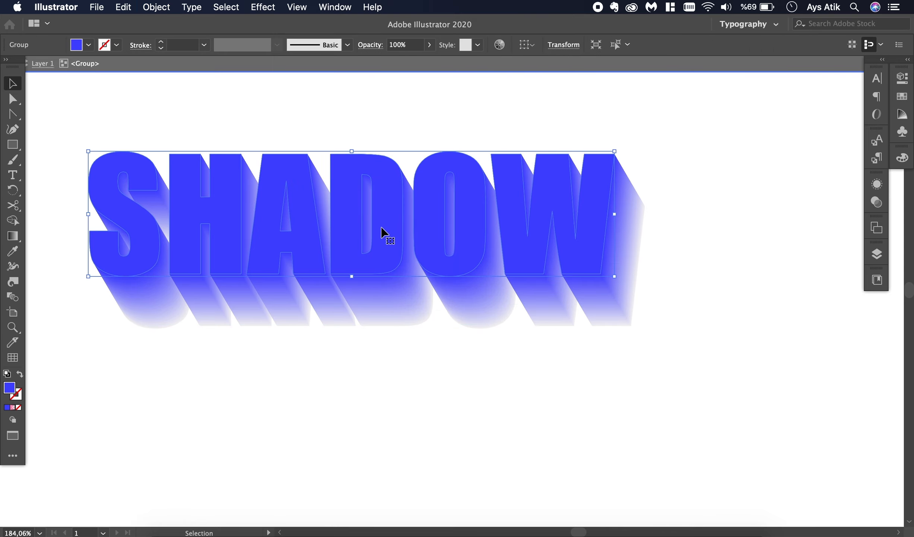
Apply the last-used inner glow to the expanded front text, deselect it and leave isolation mode
left_click(262, 7)
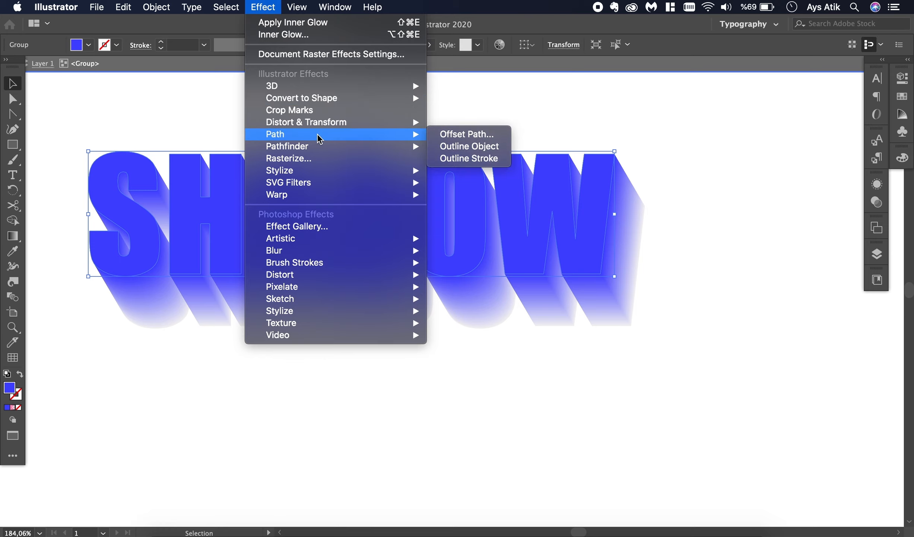
left_click(346, 23)
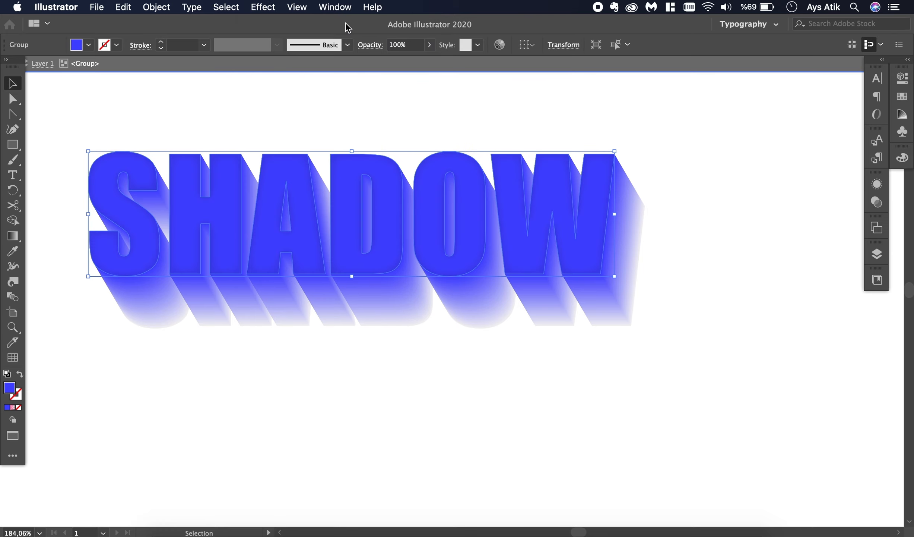
left_click(346, 112)
scroll(346, 112, "down", 4)
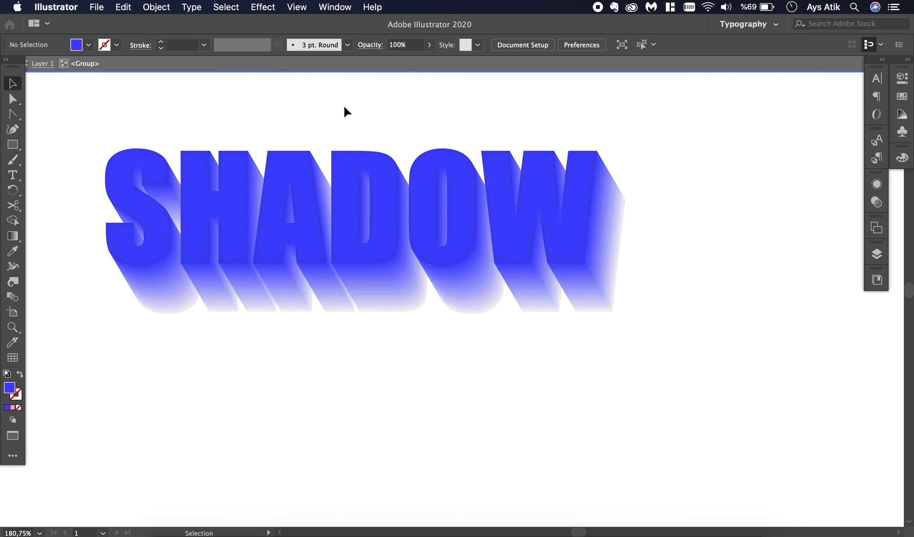
scroll(346, 112, "down", 2)
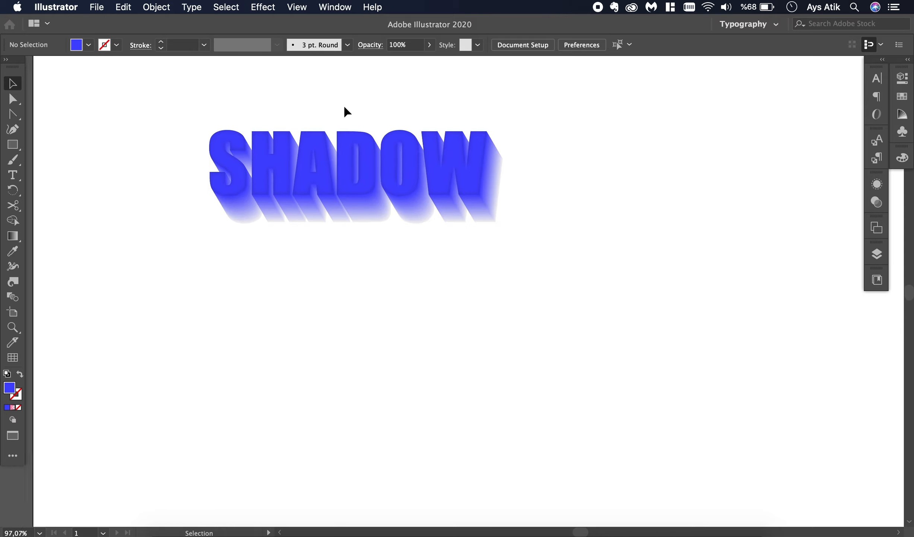
scroll(387, 126, "up", 2)
left_click_drag(521, 173, 159, 336)
key("a")
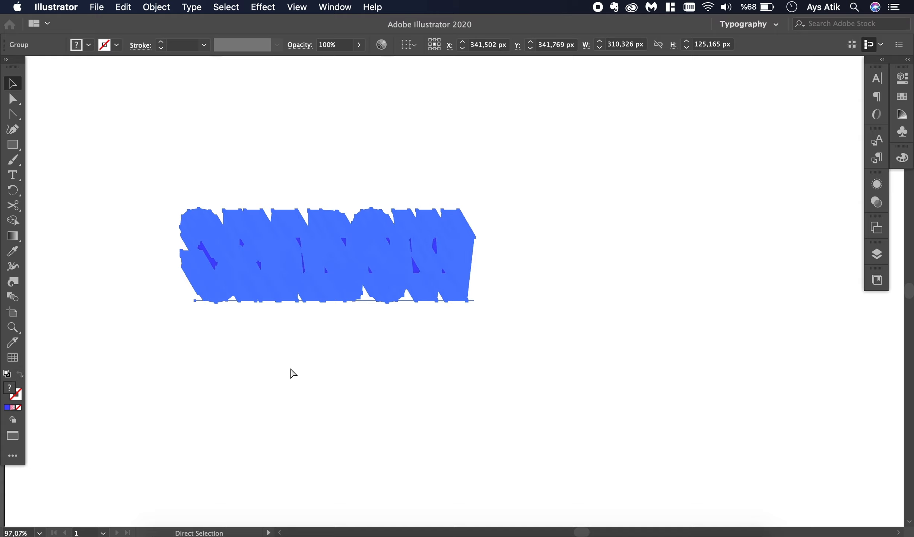
key("v")
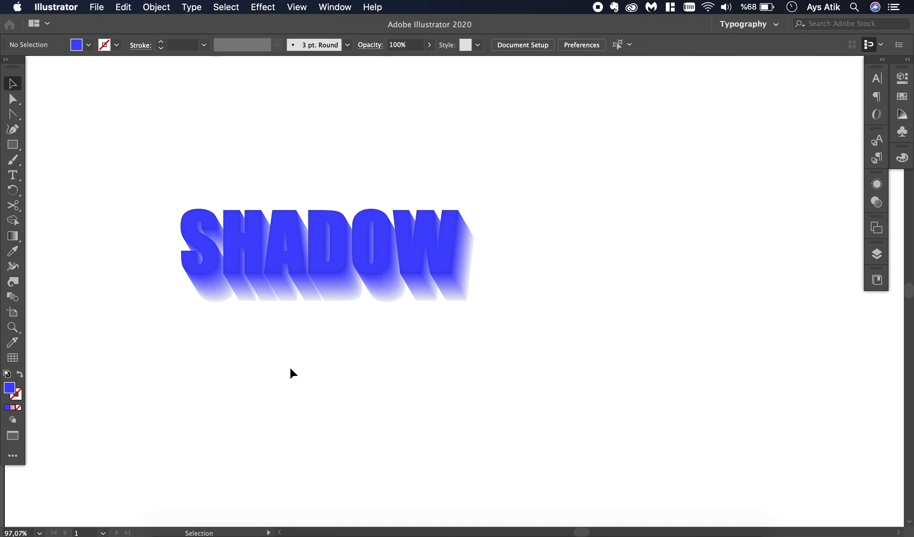
Move the upper SHADOW blend straight down until it sits just above the lower SHADOW
scroll(291, 369, "up", 3)
scroll(290, 369, "down", 6)
scroll(291, 372, "down", 3)
scroll(290, 372, "right", 3)
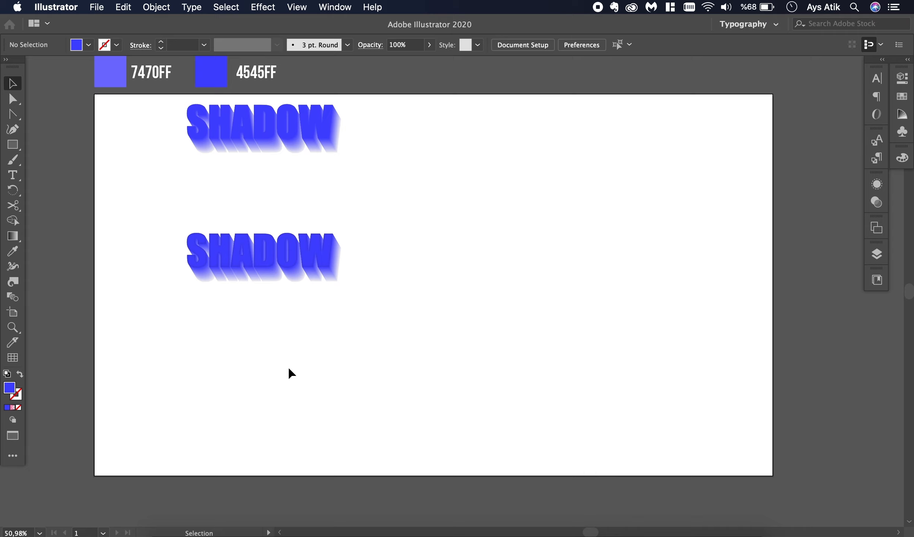
left_click_drag(256, 149, 256, 215)
scroll(776, 46, "left", 3)
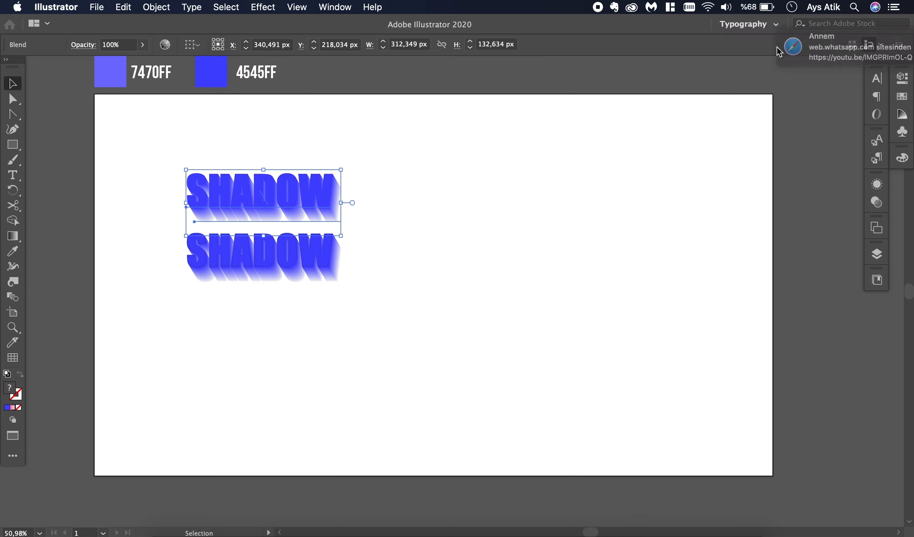
Compare the letter edges of the upper SHADOW with those of the lower inner-glow version
scroll(280, 213, "up", 3)
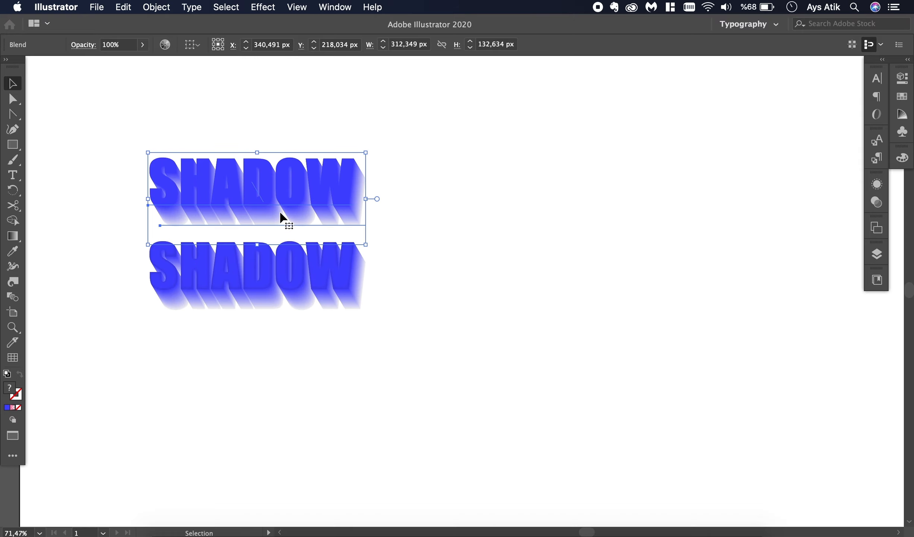
scroll(280, 215, "up", 5)
scroll(282, 217, "left", 5)
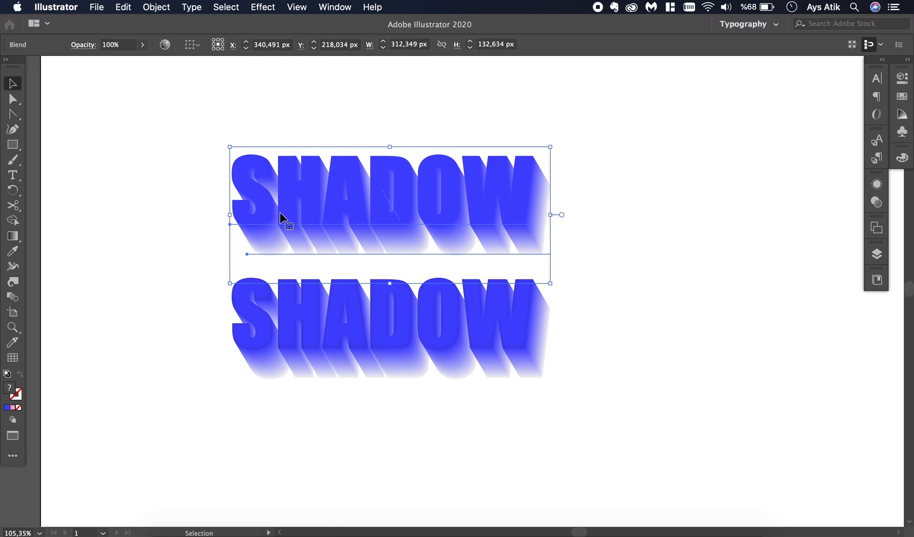
left_click(176, 257)
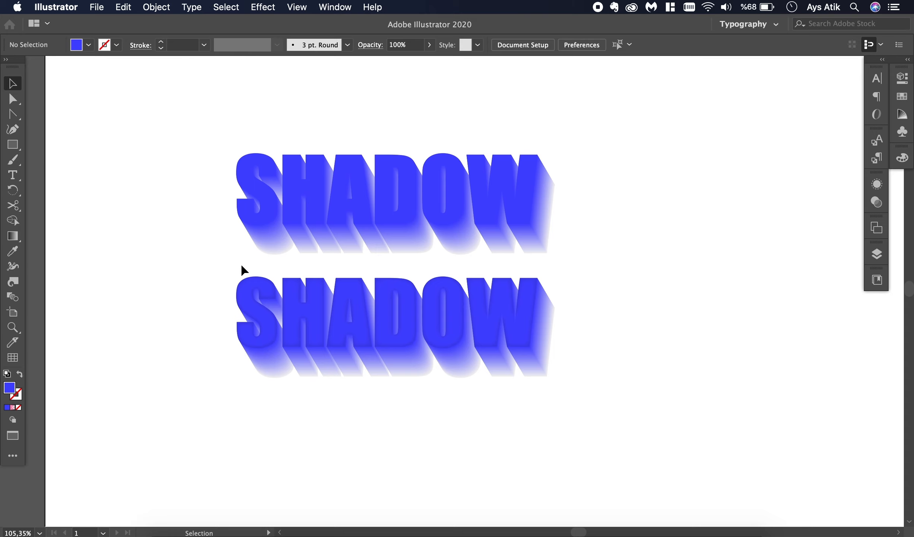
scroll(243, 269, "up", 6)
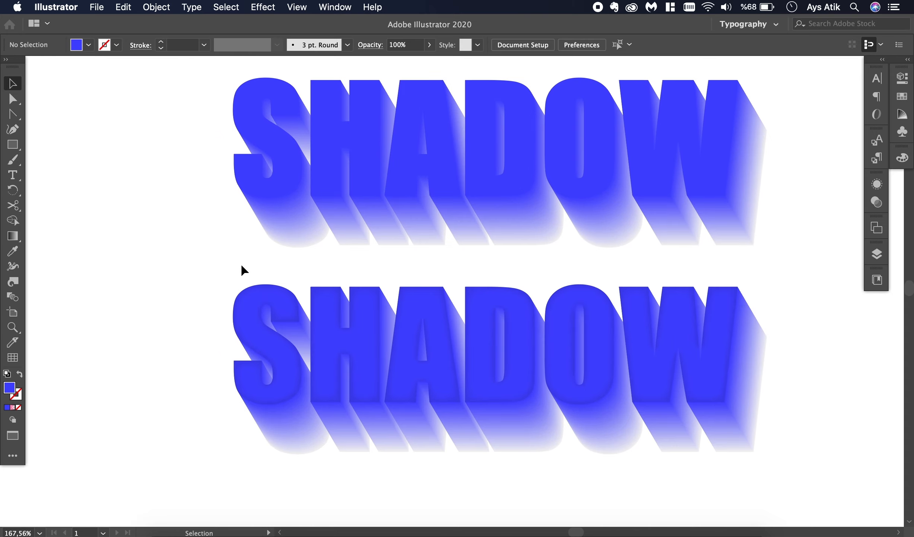
scroll(230, 260, "right", 2)
scroll(231, 260, "up", 2)
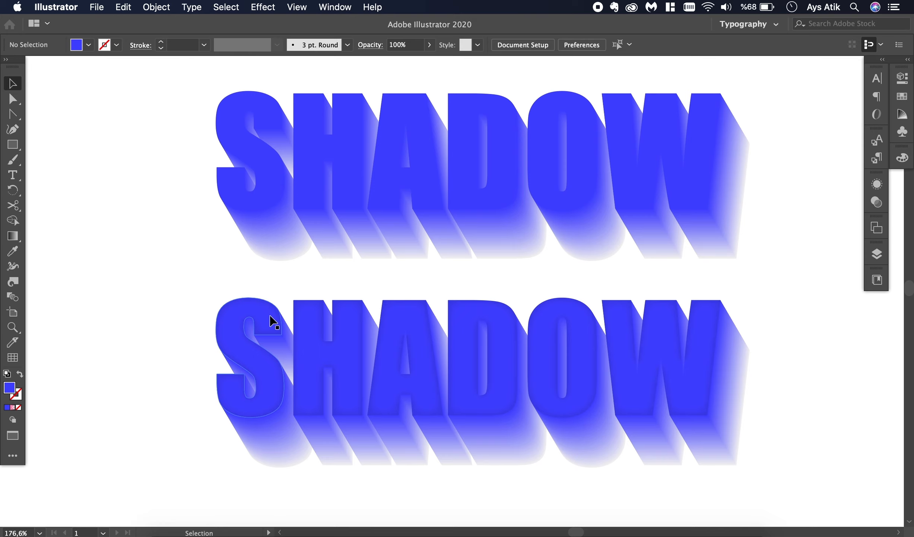
Isolate the lower SHADOW group, move its front text up and to the left off the shadow, and switch to Direct Selection
left_click(273, 319)
left_click(270, 315)
double_click(270, 315)
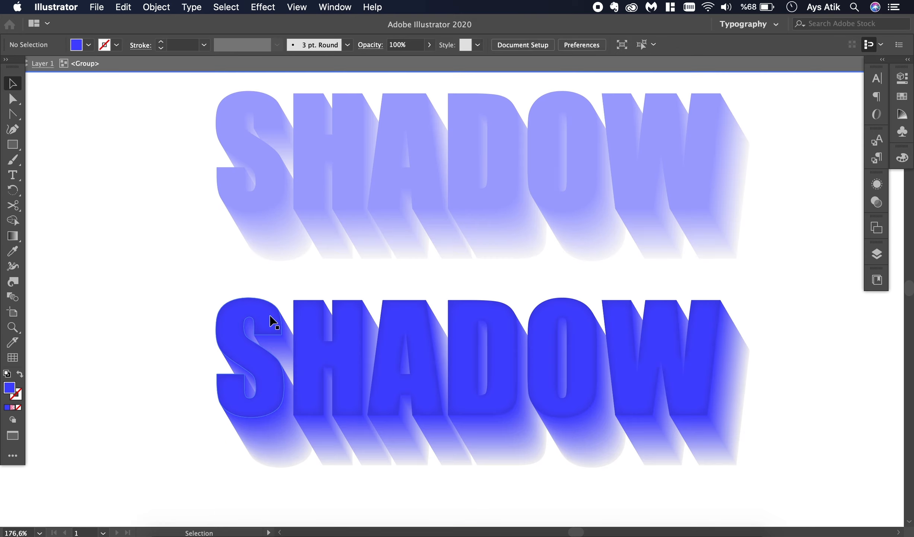
left_click(269, 316)
left_click_drag(269, 316, 133, 208)
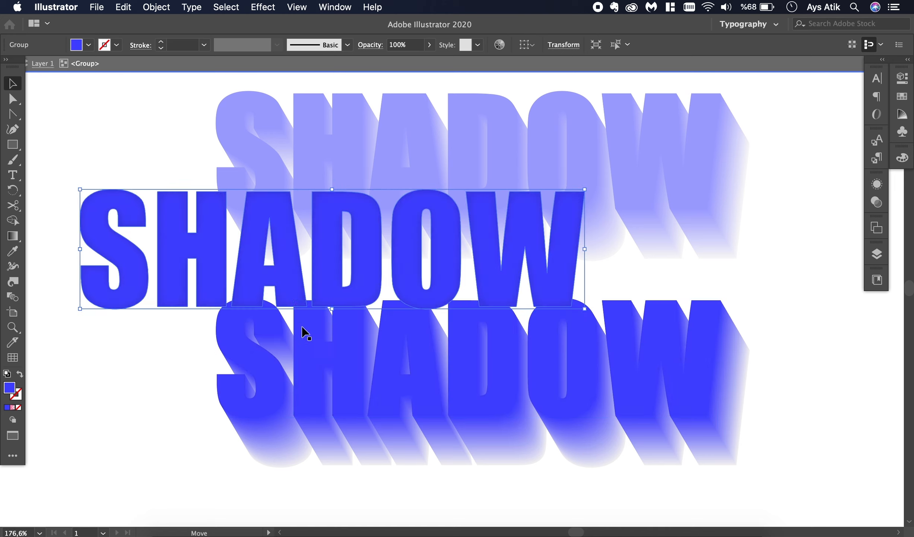
key("a")
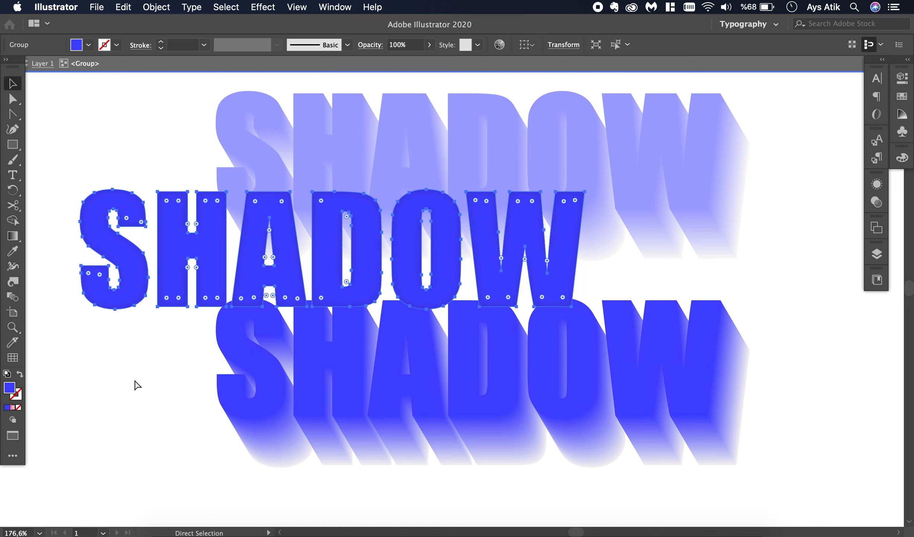
Undo the front text's move off the lower SHADOW shadow, deselect it and leave isolation mode
key("super+z")
key("v")
left_click(91, 331)
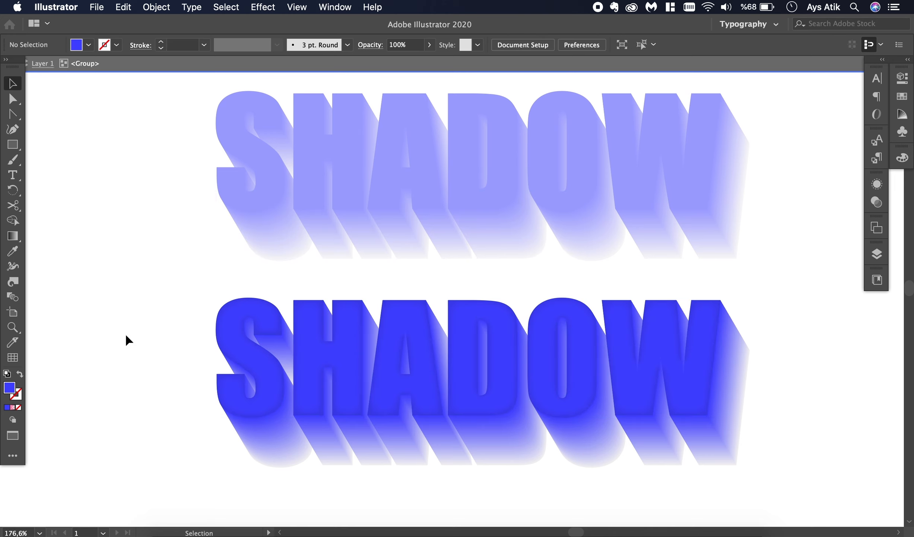
double_click(127, 340)
scroll(126, 335, "down", 2)
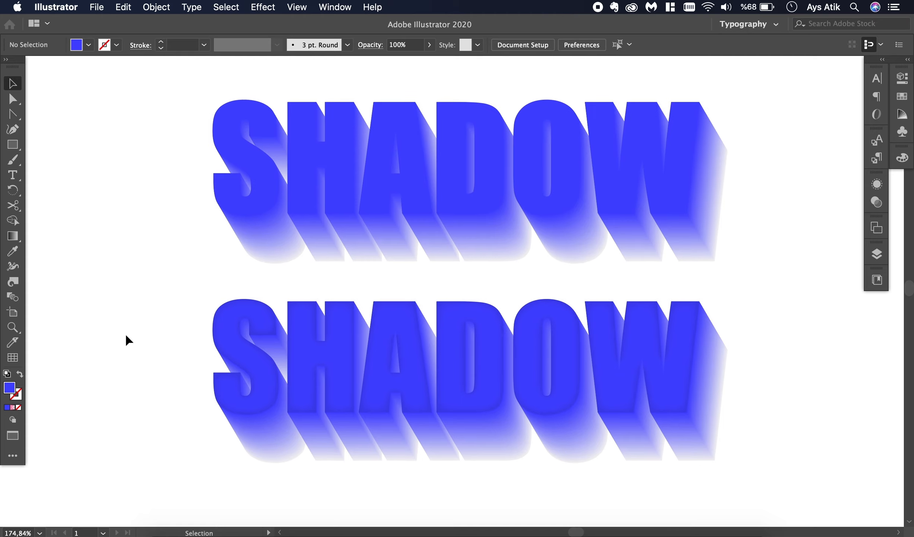
scroll(126, 335, "right", 5)
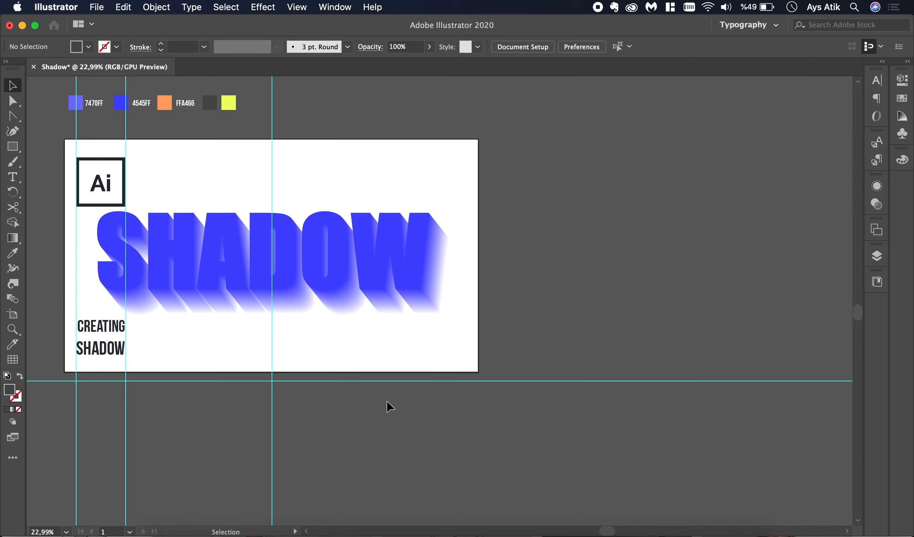
Duplicate the SHADOW artboard with its artwork below and to the side, making a two-by-two grid of four artboards
scroll(387, 400, "down", 2)
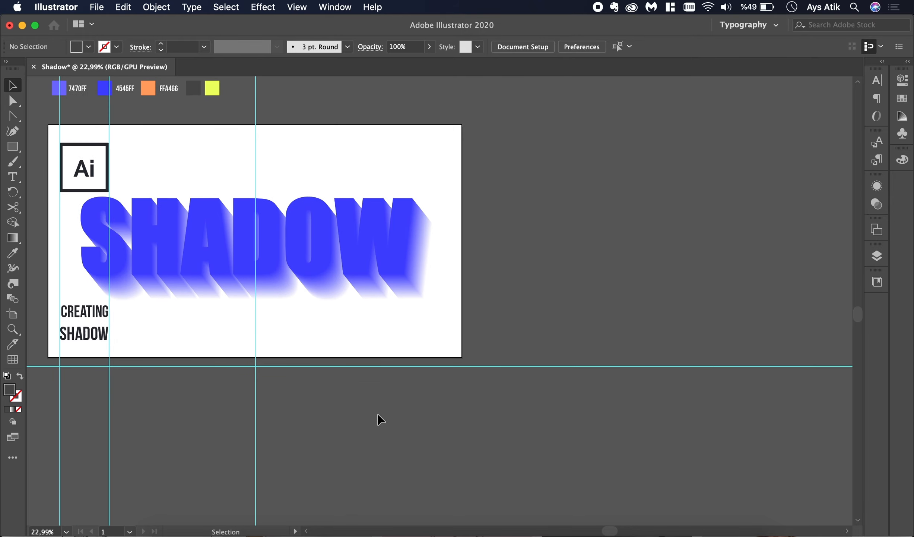
scroll(377, 413, "down", 1)
scroll(377, 413, "down", 3)
scroll(377, 413, "right", 2)
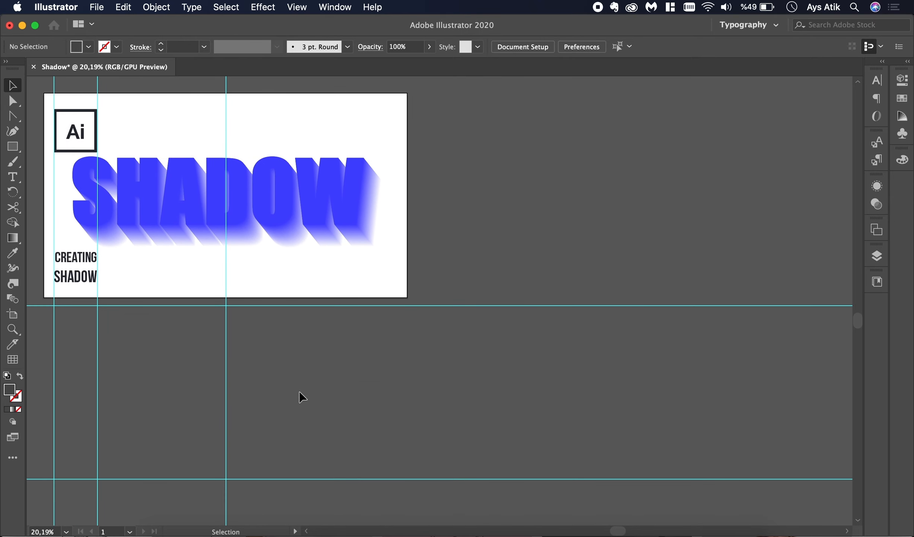
scroll(281, 375, "down", 2)
scroll(281, 375, "down", 1)
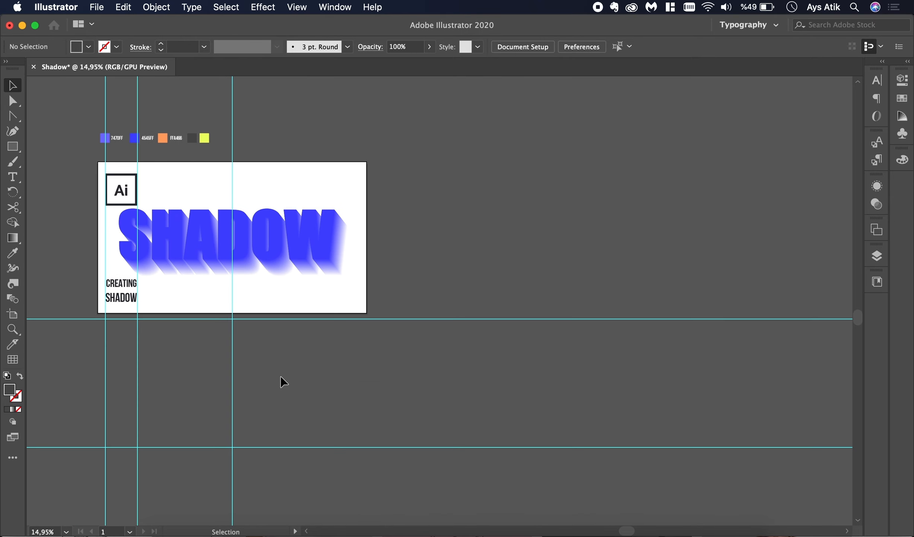
left_click(16, 313)
left_click_drag(193, 218, 174, 394)
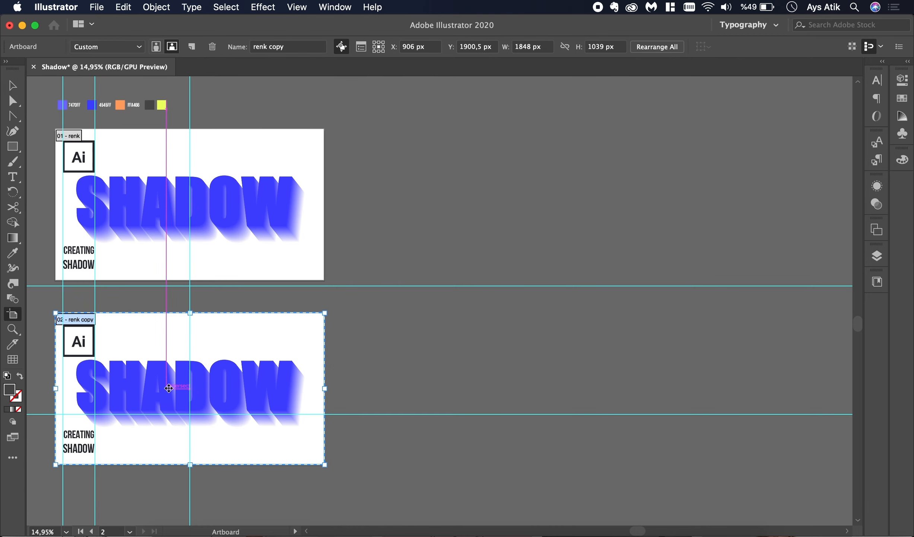
left_click(200, 220)
left_click_drag(200, 221, 589, 394)
key("Escape")
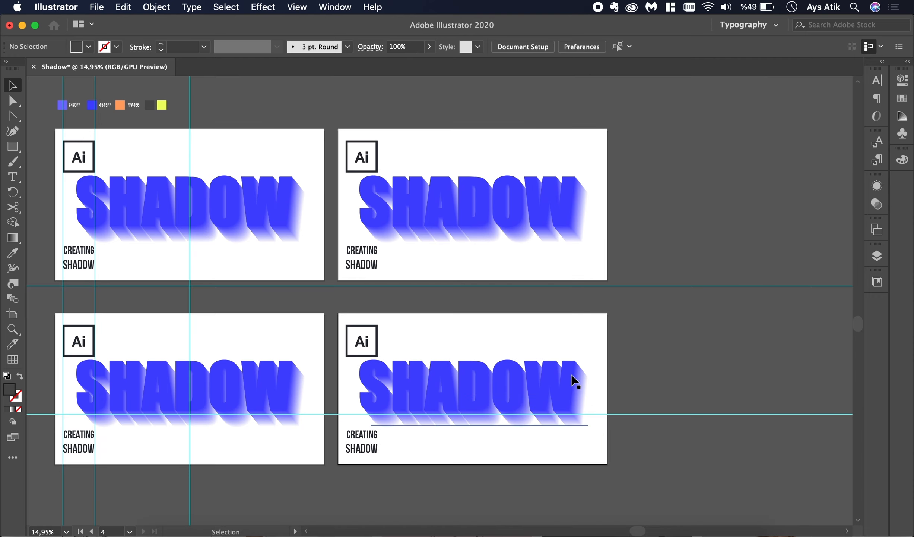
Delete the two horizontal guides and the three vertical guides crossing the artboards
left_click_drag(754, 233, 785, 431)
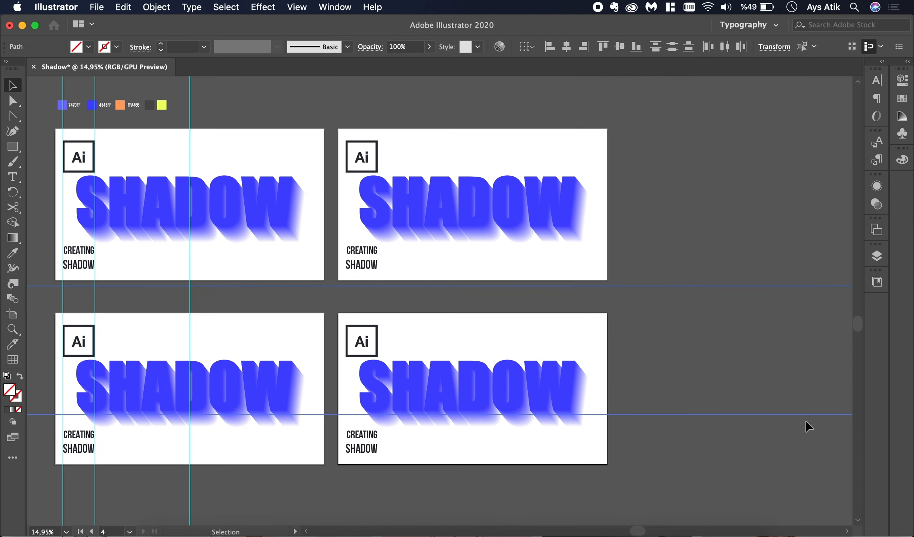
key("Delete")
scroll(300, 501, "down", 4)
scroll(283, 492, "left", 2)
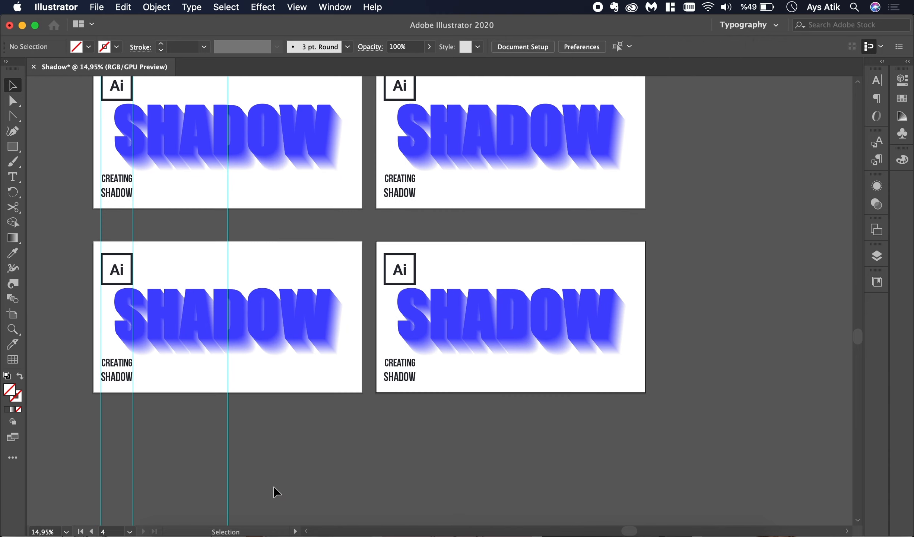
left_click_drag(73, 496, 198, 469)
key("Delete")
Copy the front SHADOW text from inside the upper-left artboard's blend and paste it as separate text outside the blend
scroll(198, 464, "up", 1)
scroll(197, 465, "up", 7)
scroll(198, 466, "left", 2)
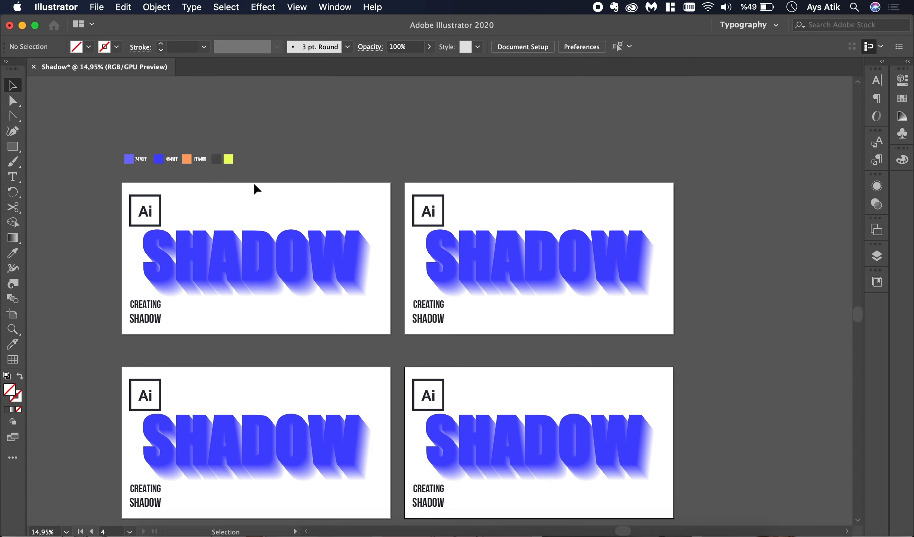
scroll(255, 189, "up", 5)
left_click(260, 285)
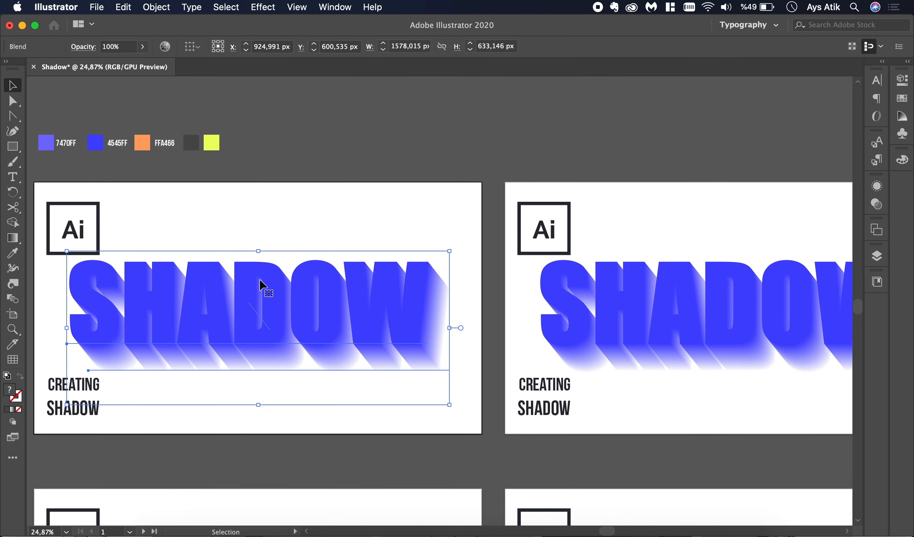
double_click(251, 284)
left_click(264, 284)
key("a")
key("v")
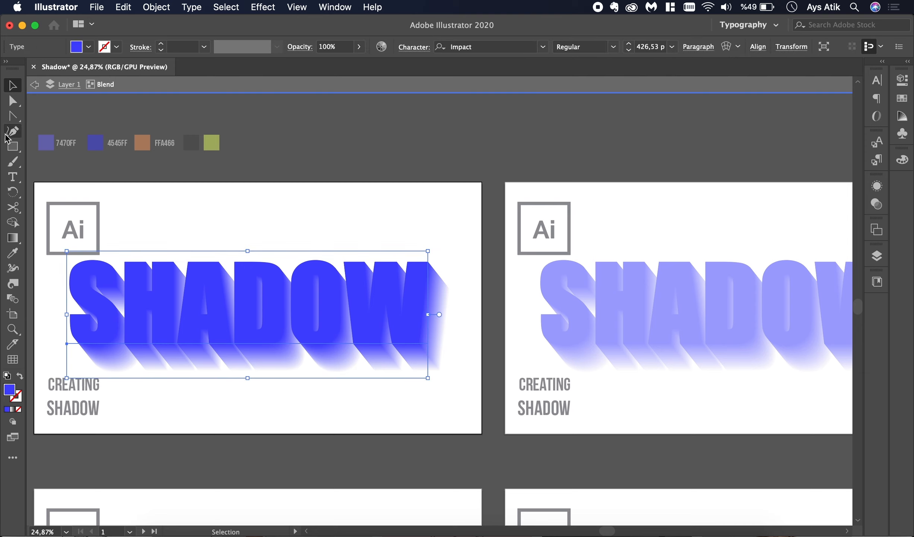
double_click(260, 181)
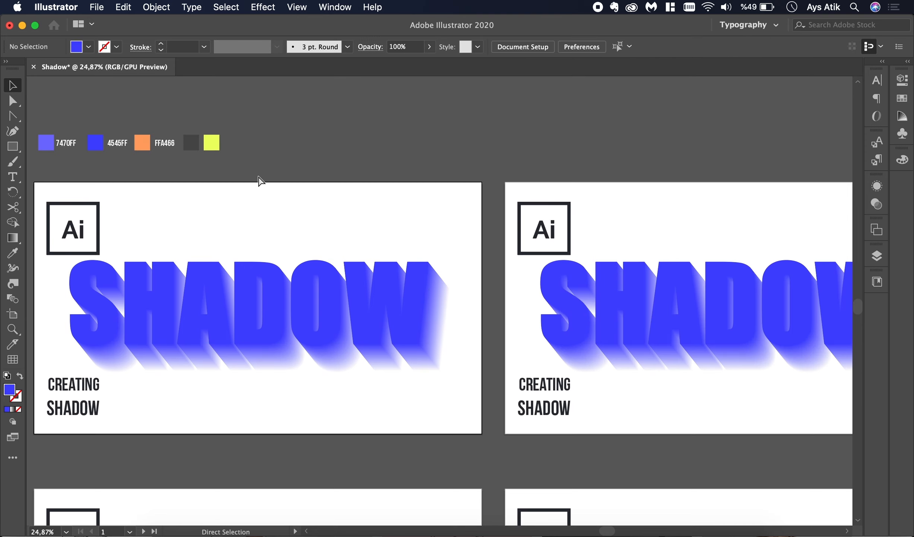
key("super+v")
left_click_drag(432, 261, 274, 286)
left_click(211, 144)
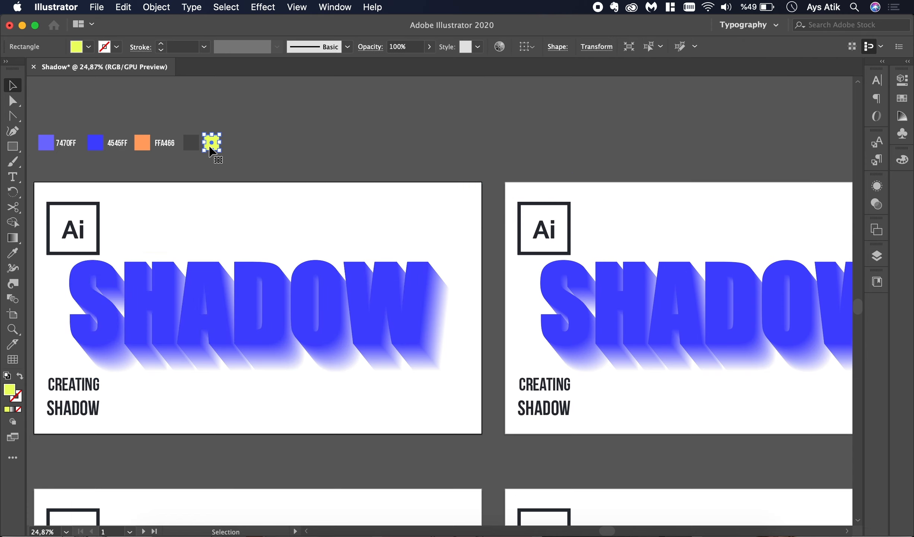
key("super+z")
Recolor the pasted SHADOW text by sampling the yellow swatch with the Eyedropper
key("i")
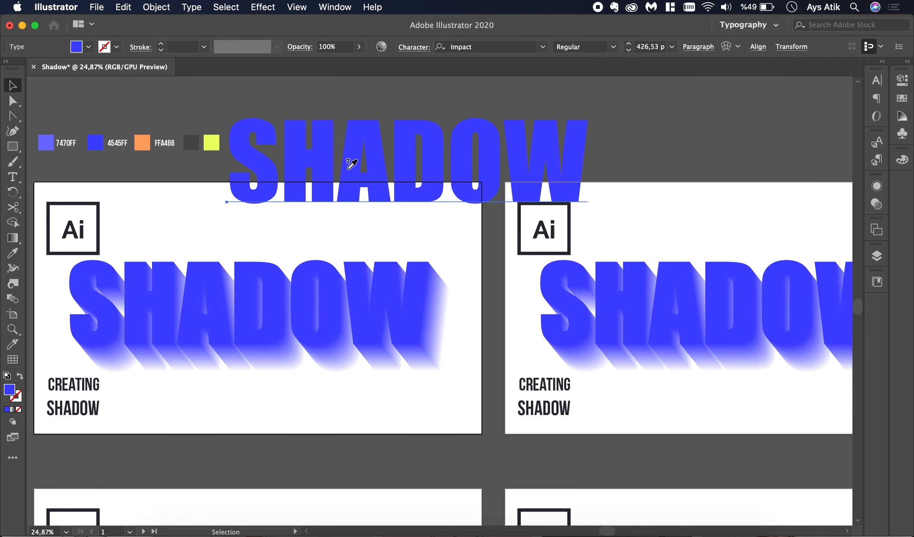
left_click(212, 146)
left_click(12, 85)
Place the yellow SHADOW text over the upper-left blend, nudge it into exact alignment with the front letters and deselect it
left_click_drag(375, 149, 215, 291)
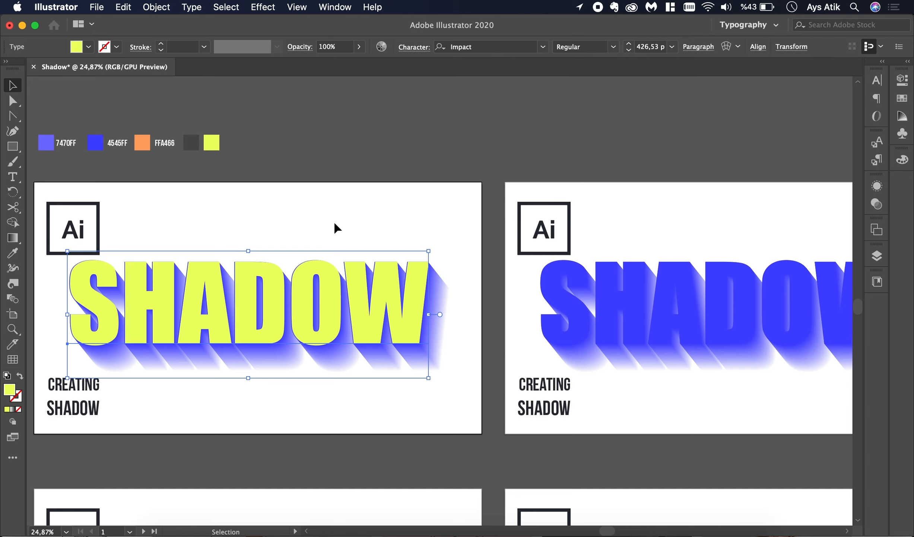
key("Left")
key("Left")
key("Left")
key("Left")
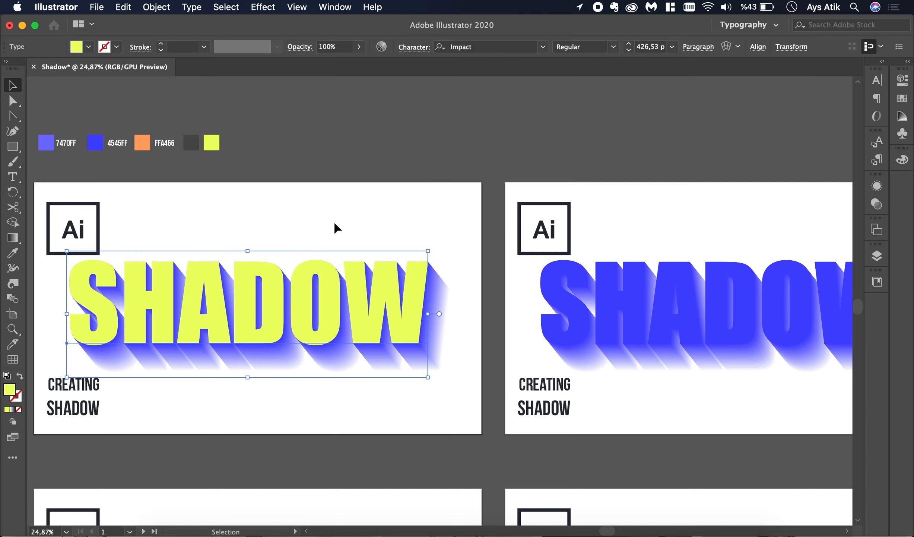
left_click(337, 227)
Copy the yellow SHADOW text onto the upper-right artboard's blend and recolor the copy with the dark gray swatch
scroll(337, 228, "down", 3)
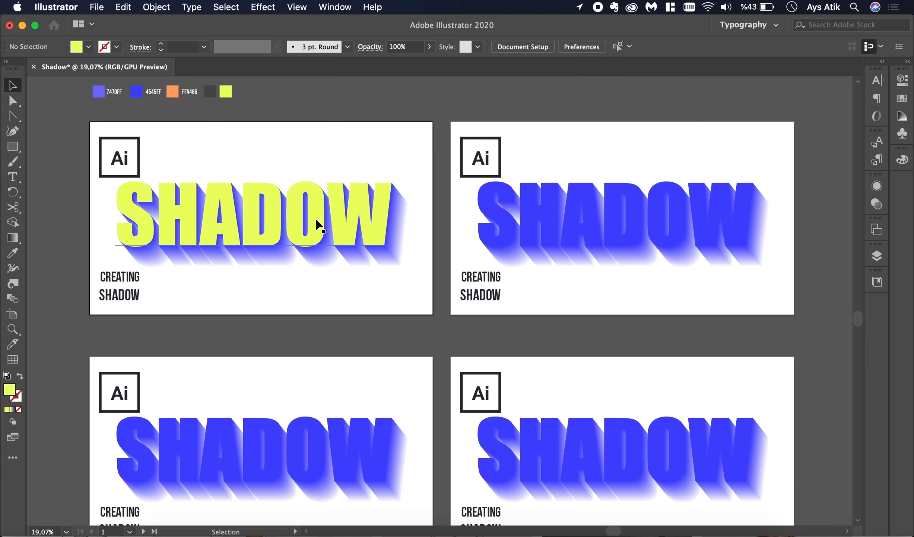
left_click_drag(317, 223, 677, 225)
key("i")
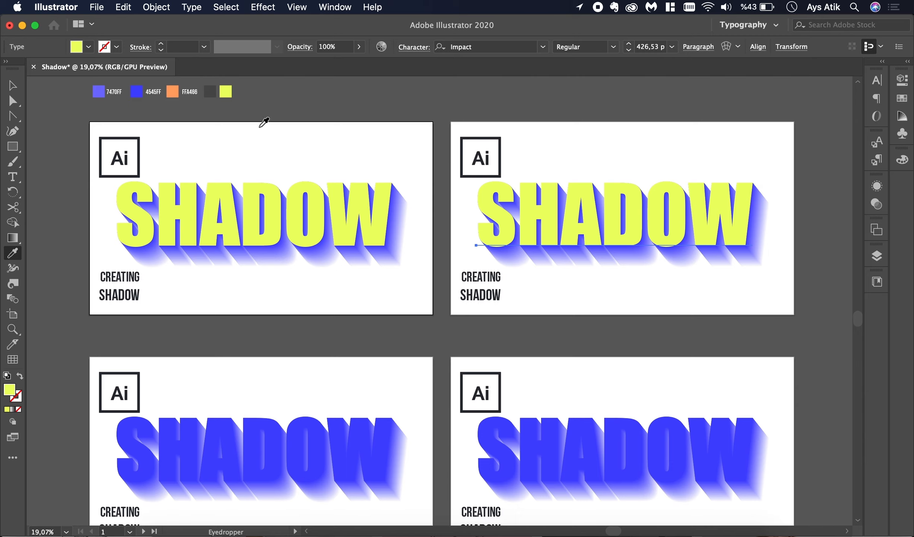
scroll(215, 112, "up", 5)
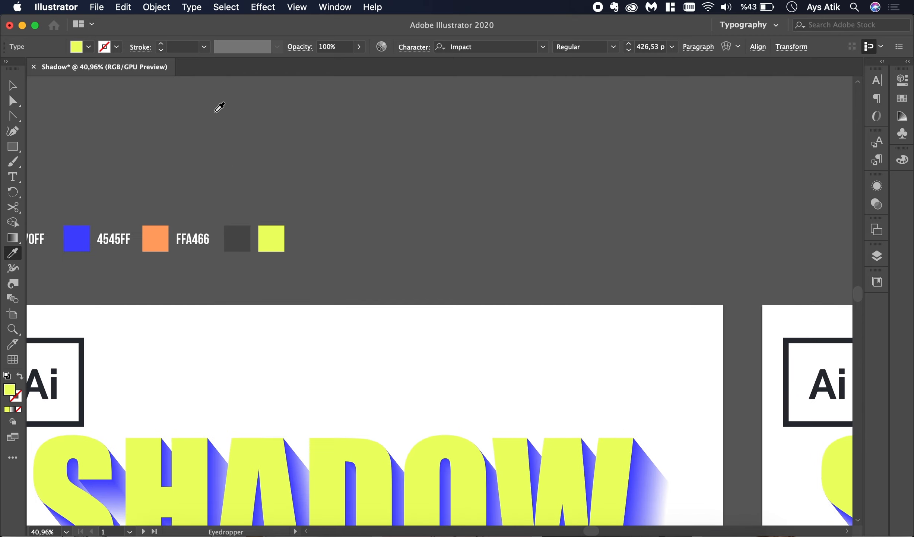
left_click(248, 233)
scroll(246, 229, "down", 5)
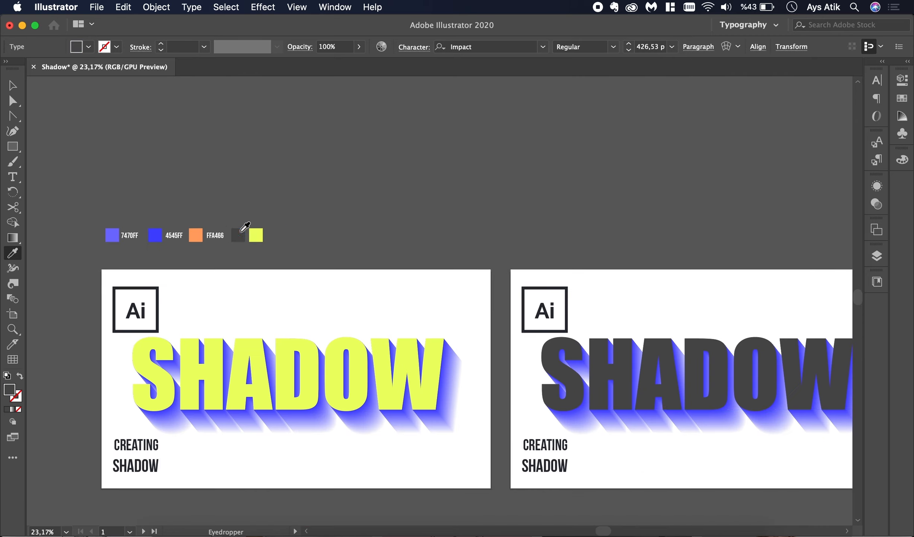
scroll(245, 226, "down", 5)
scroll(245, 227, "right", 4)
key("v")
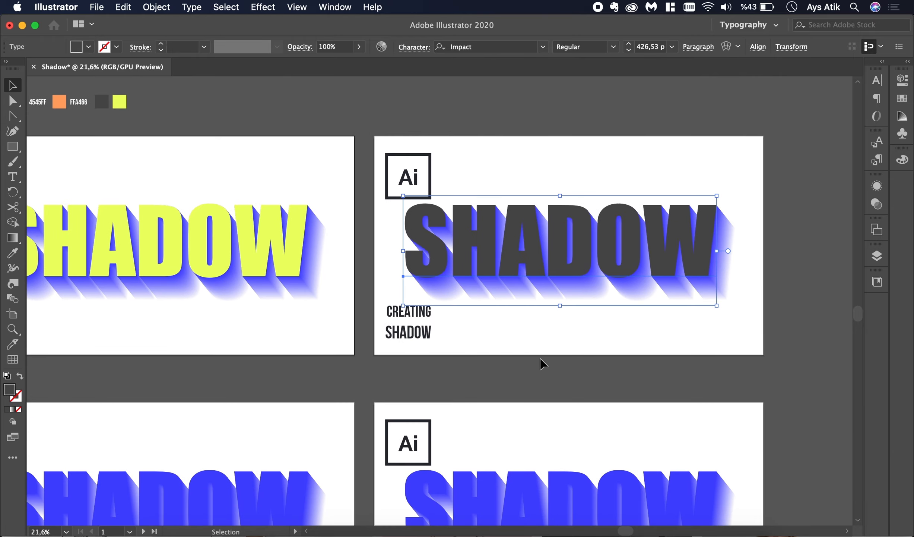
left_click(541, 359)
Examine the dark gray version up close and compare it with the other three artboards
scroll(441, 404, "right", 3)
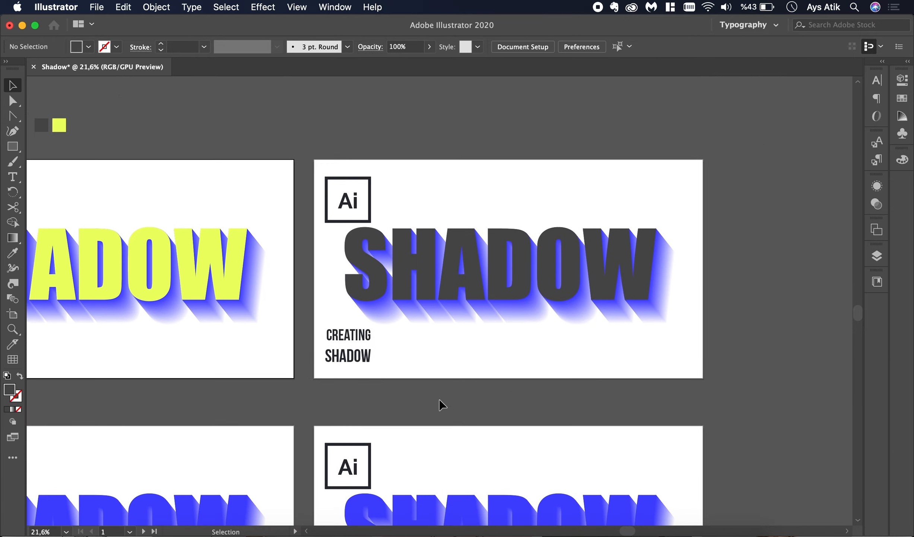
scroll(535, 353, "up", 3)
scroll(537, 353, "up", 2)
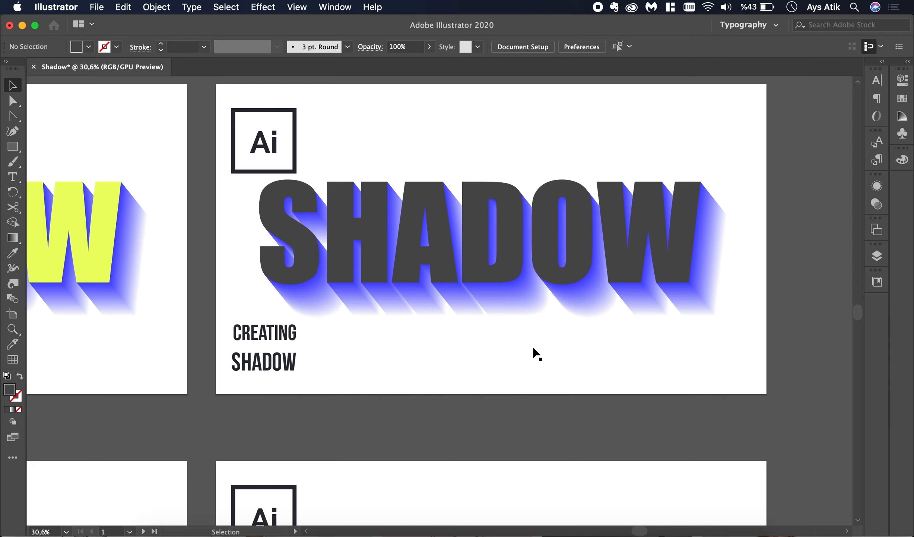
scroll(536, 353, "down", 10)
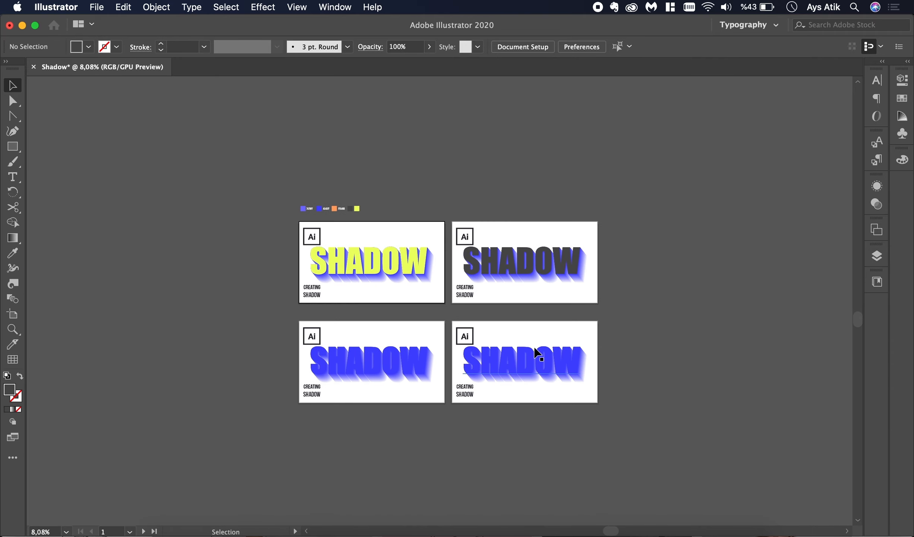
scroll(536, 353, "up", 4)
scroll(537, 353, "left", 2)
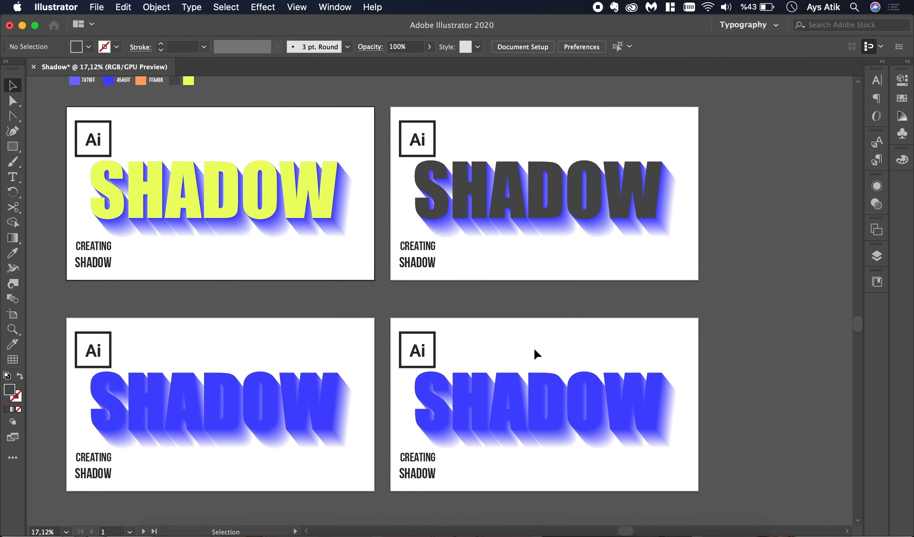
scroll(536, 353, "up", 2)
scroll(536, 353, "left", 1)
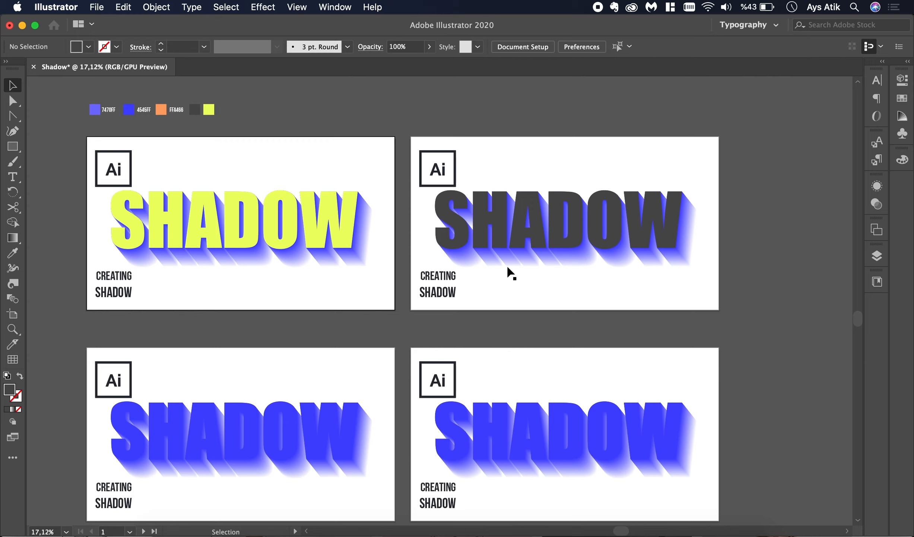
Copy the dark gray SHADOW text straight down onto the blend in the lower-right artboard
left_click(525, 239)
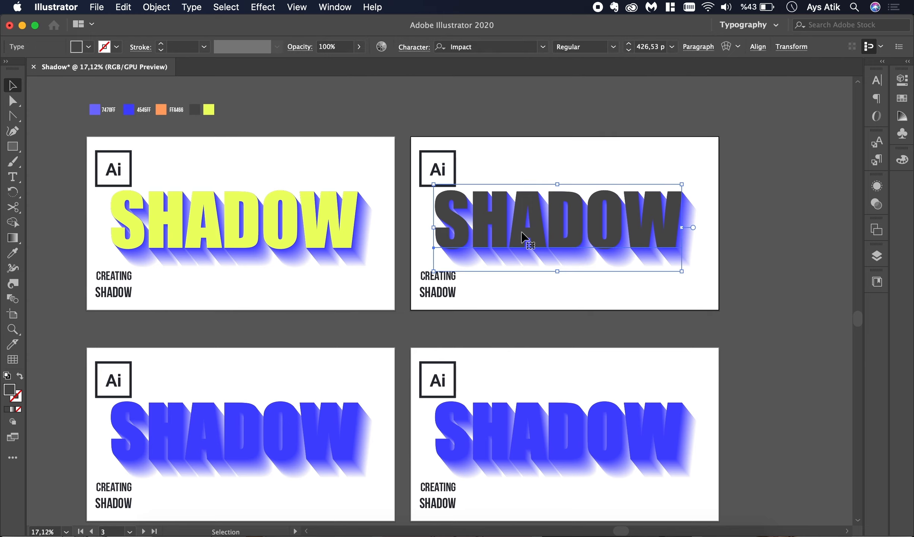
left_click_drag(525, 237, 520, 464)
scroll(520, 466, "up", 4)
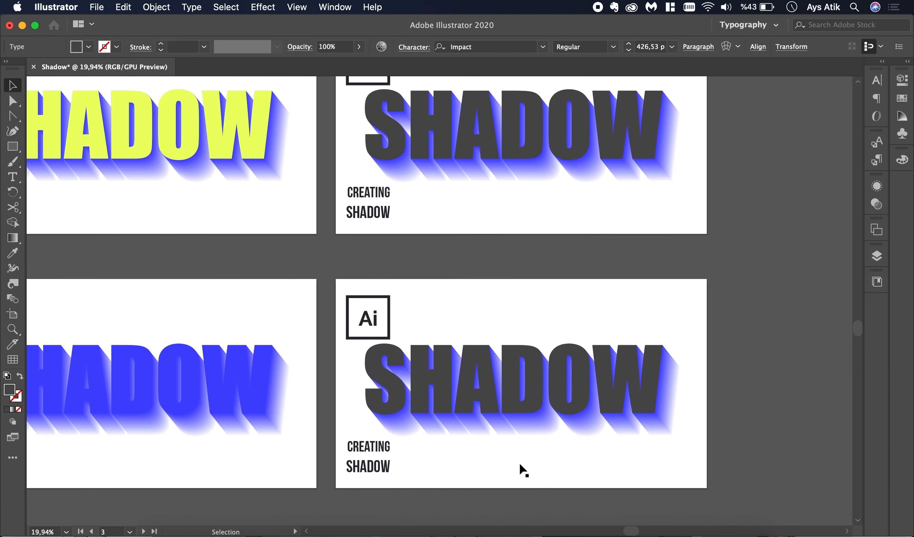
scroll(505, 392, "up", 3)
scroll(504, 391, "down", 2)
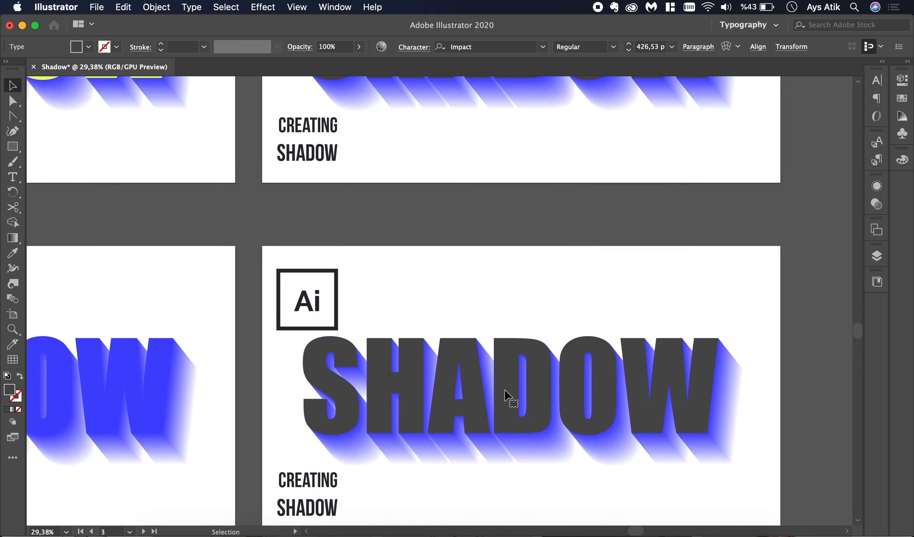
Check the yellow SHADOW text's fill color in the Color Picker and close it without changes
left_click(506, 396)
scroll(253, 172, "up", 1)
left_click(207, 137)
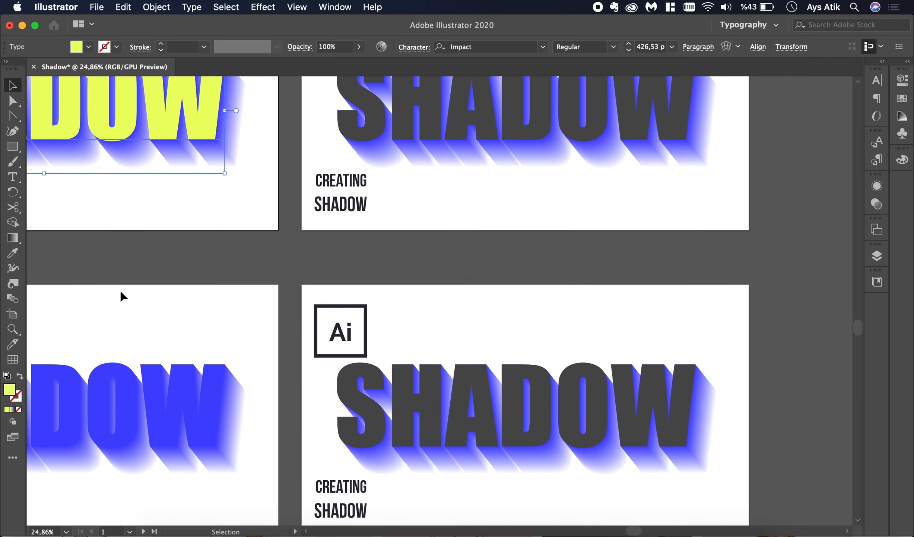
double_click(11, 391)
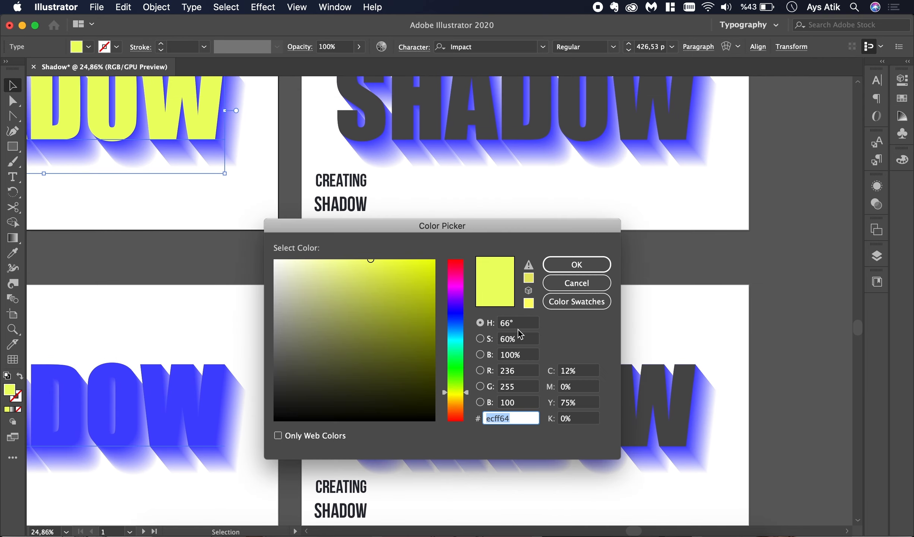
left_click(582, 280)
Move the lower-right artboard's dark gray SHADOW text up and slightly left off its blend and deselect it
left_click_drag(592, 382, 587, 331)
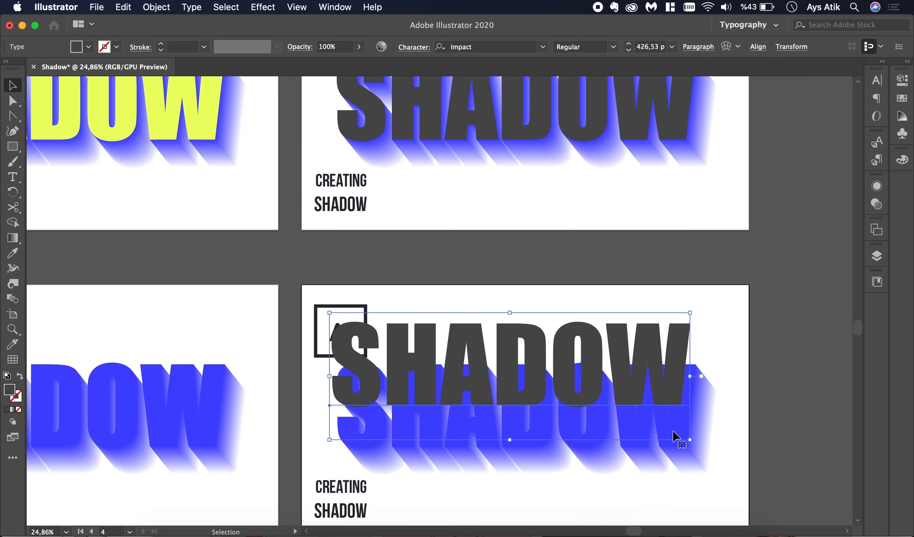
left_click(770, 412)
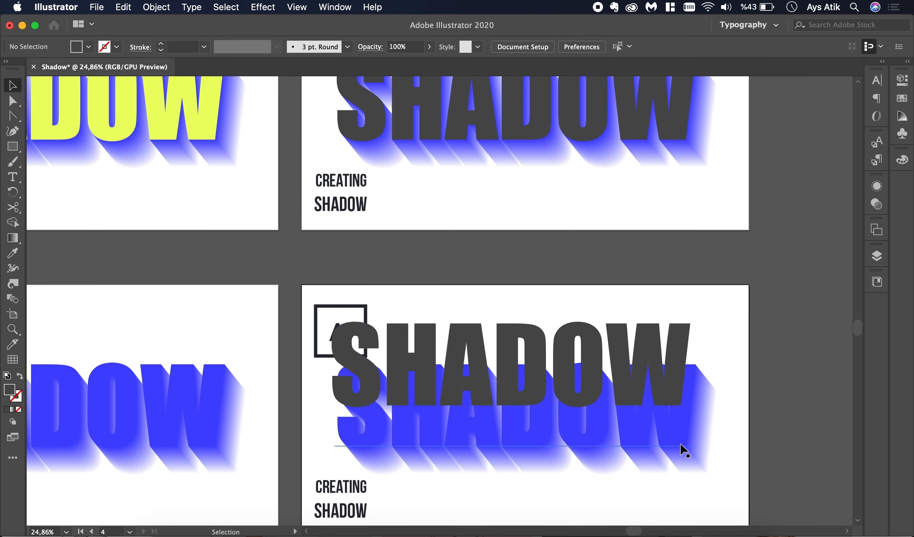
Recolor the front text inside the lower-right artboard's blue blend to #ecff64
left_click(681, 442)
double_click(681, 442)
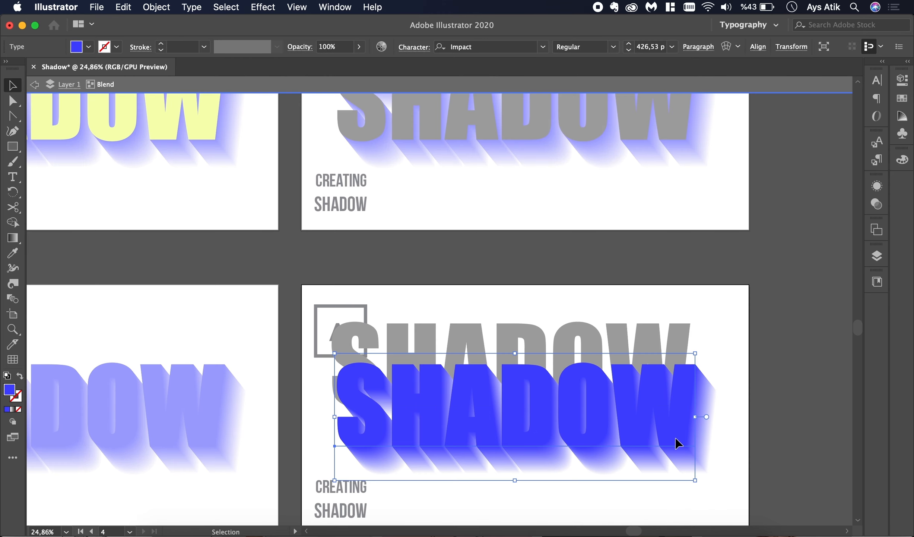
double_click(9, 390)
type("ecff64")
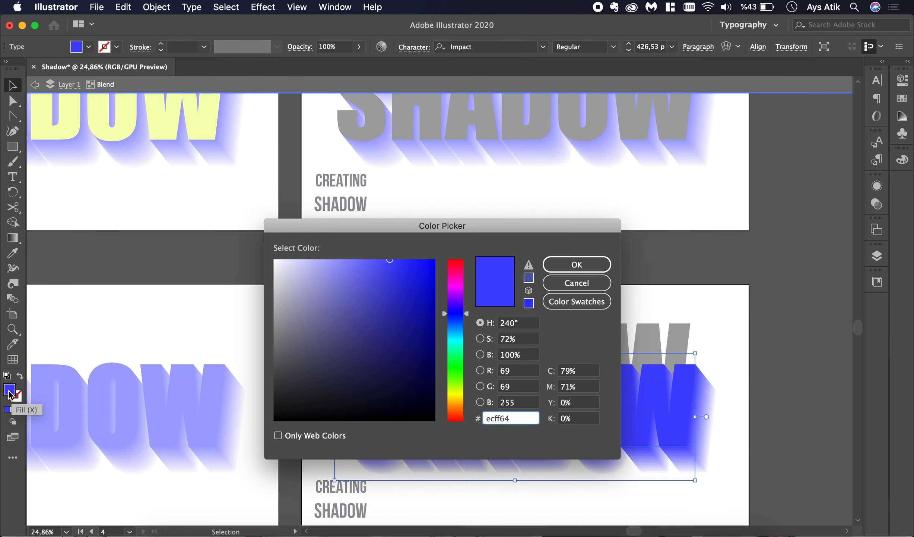
key("Return")
double_click(761, 339)
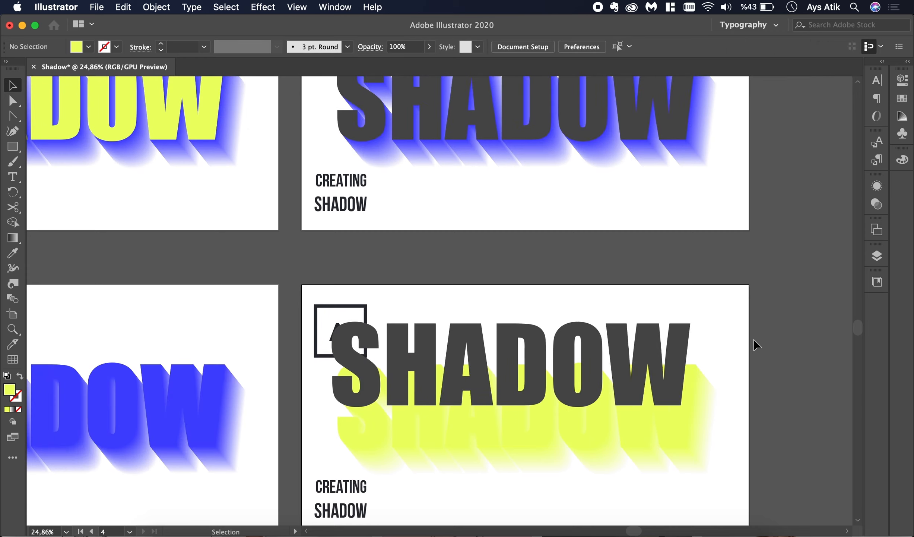
Move the dark gray SHADOW text down over the yellow blend, align it with the blend's front letters and deselect it
left_click_drag(646, 346, 645, 380)
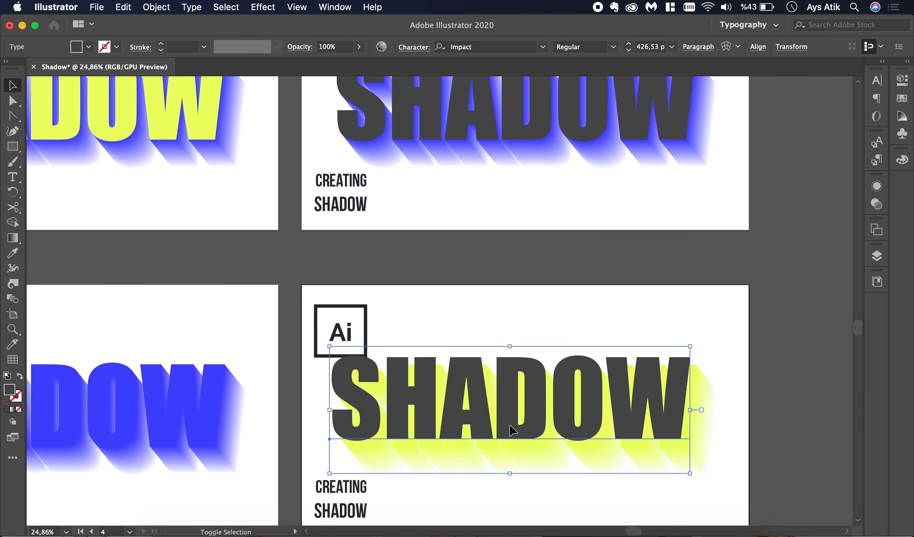
key("shift+Down")
key("shift+Down")
key("shift+Down")
key("shift+Down")
key("shift+Right")
key("shift+Right")
key("shift+Right")
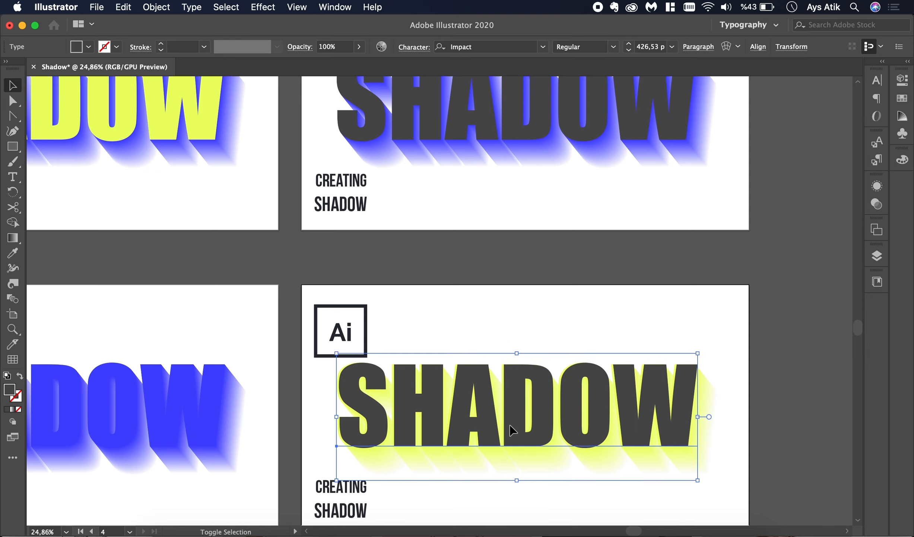
key("shift+Left")
left_click(504, 340)
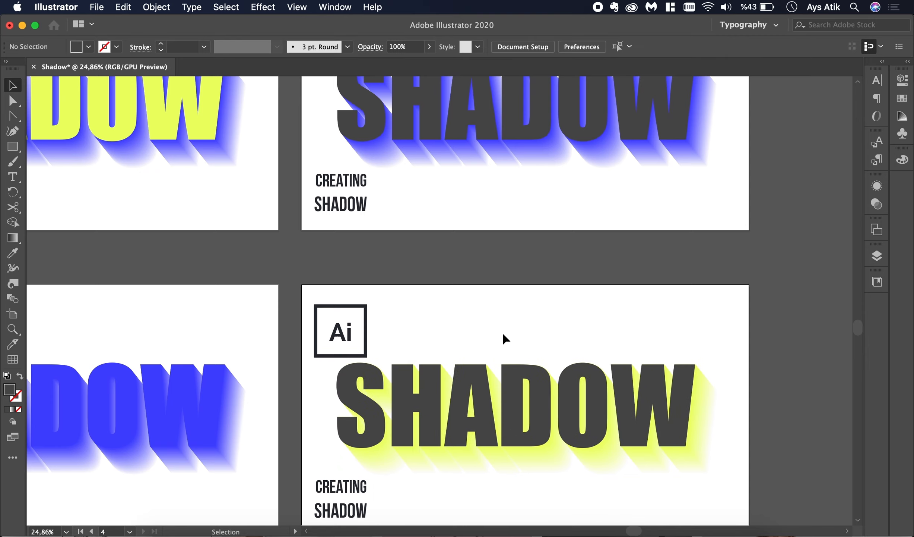
Move the lower-right dark gray SHADOW text straight up, clear of the yellow blend, and deselect it
key("alt+super+0")
scroll(504, 339, "up", 5)
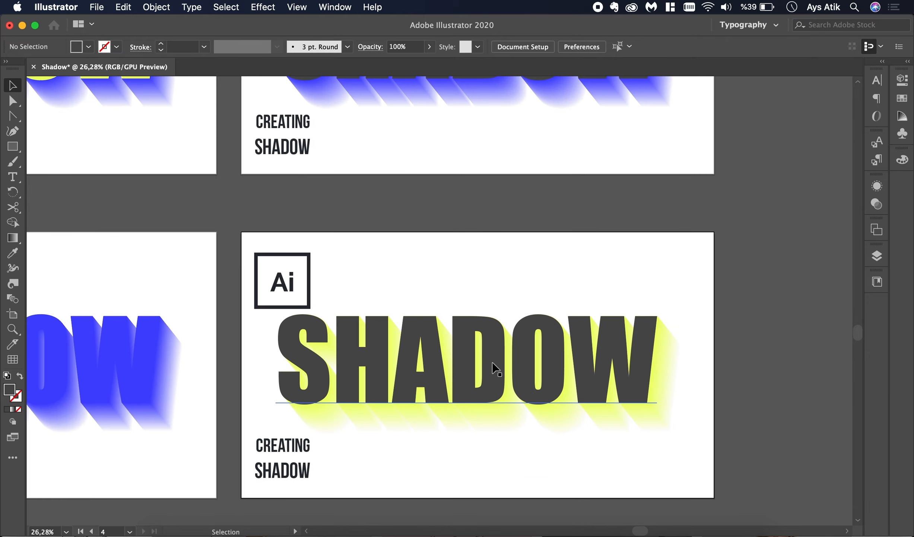
left_click_drag(496, 369, 493, 263)
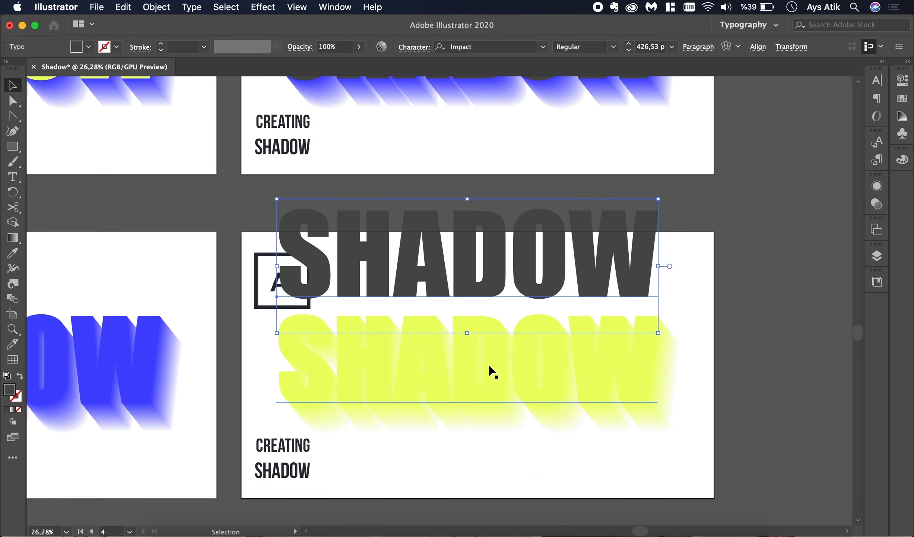
left_click(481, 366)
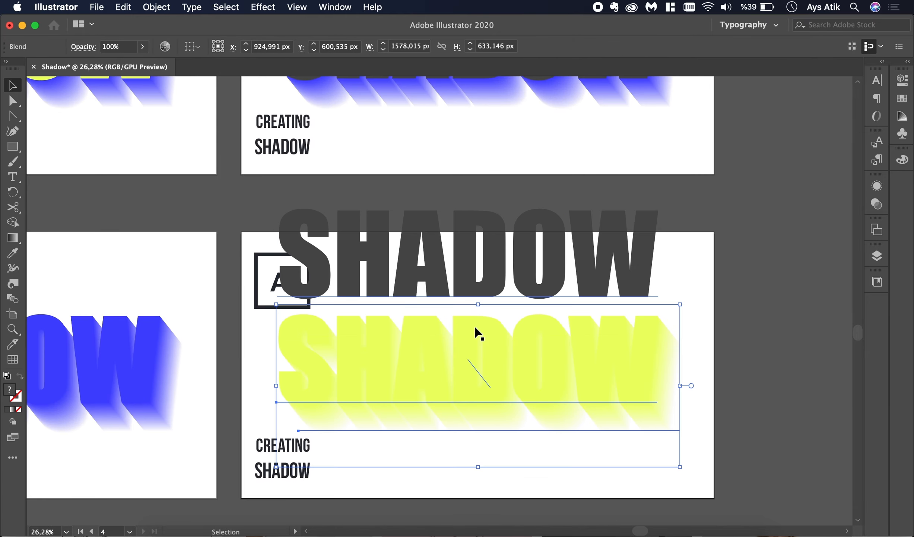
key("t")
left_click(13, 85)
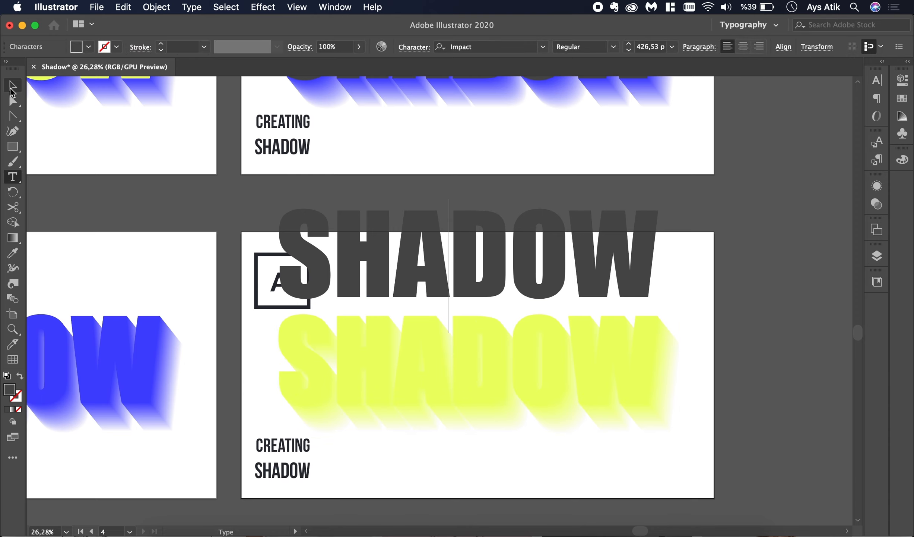
left_click(140, 190)
Recolor the yellow blend's front text dark gray by sampling the separate SHADOW text with the Eyedropper
left_click(434, 374)
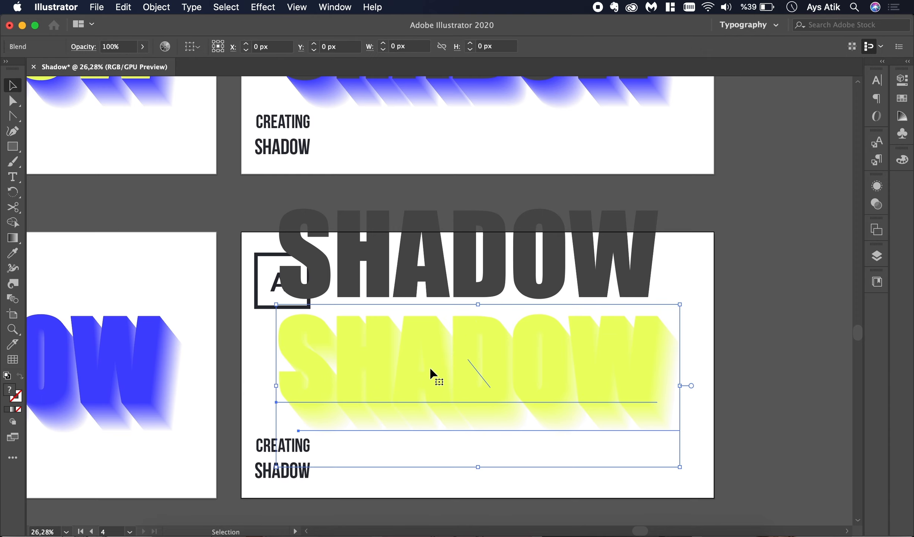
double_click(428, 367)
left_click(441, 365)
key("i")
left_click(413, 273)
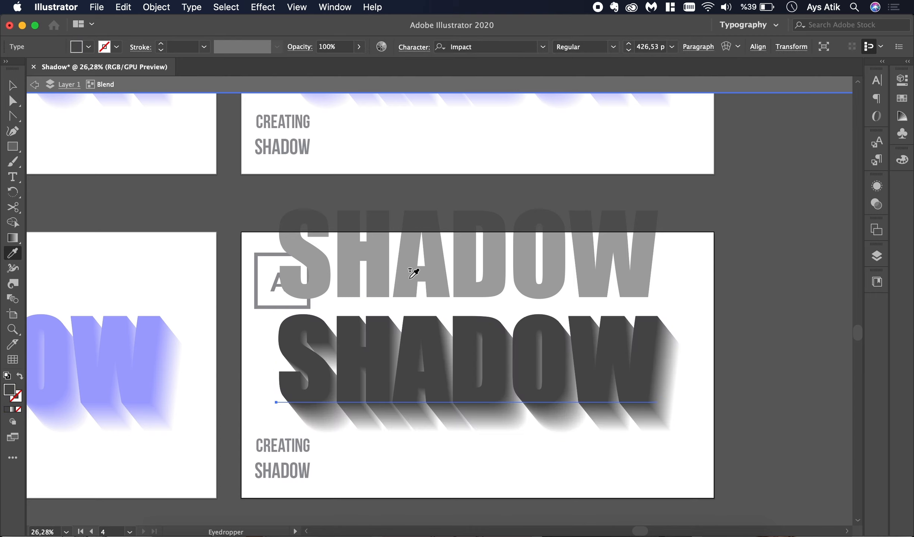
key("v")
double_click(803, 356)
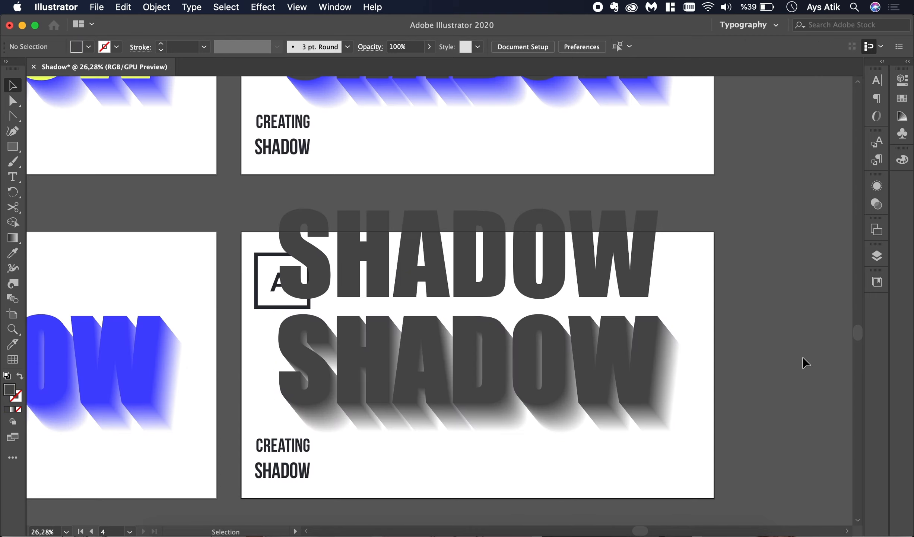
Move the separate dark gray SHADOW text aside and color it blue by sampling the lower-left artboard's blend
left_click(619, 258)
scroll(619, 258, "down", 2)
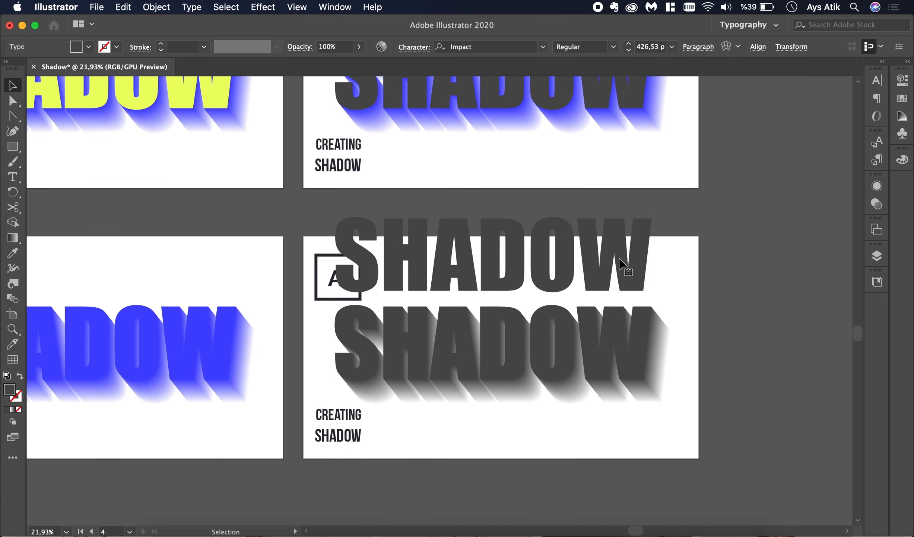
left_click_drag(623, 247, 764, 170)
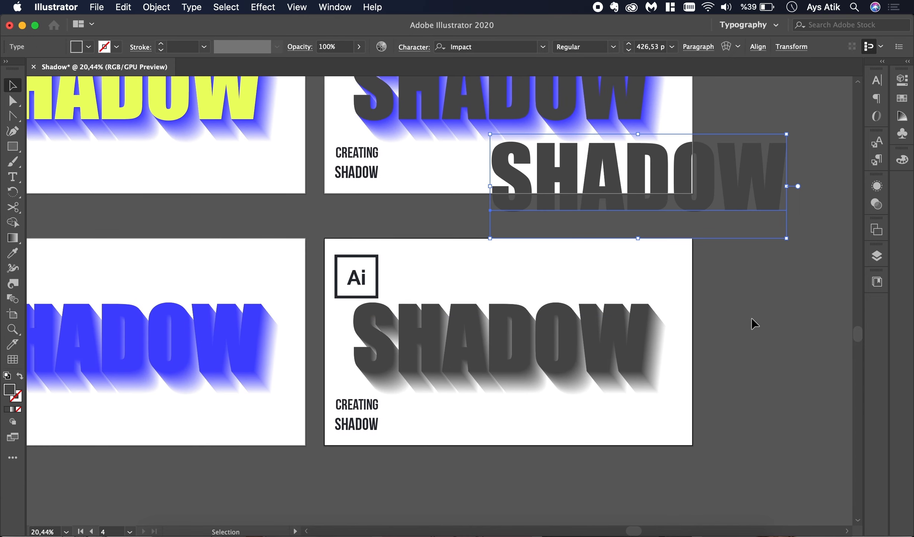
scroll(749, 317, "up", 3)
scroll(750, 317, "right", 2)
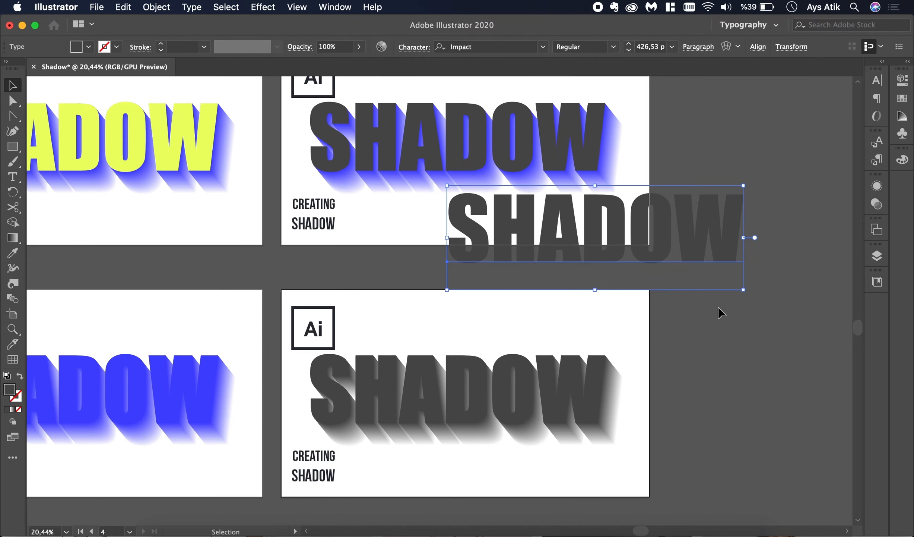
key("i")
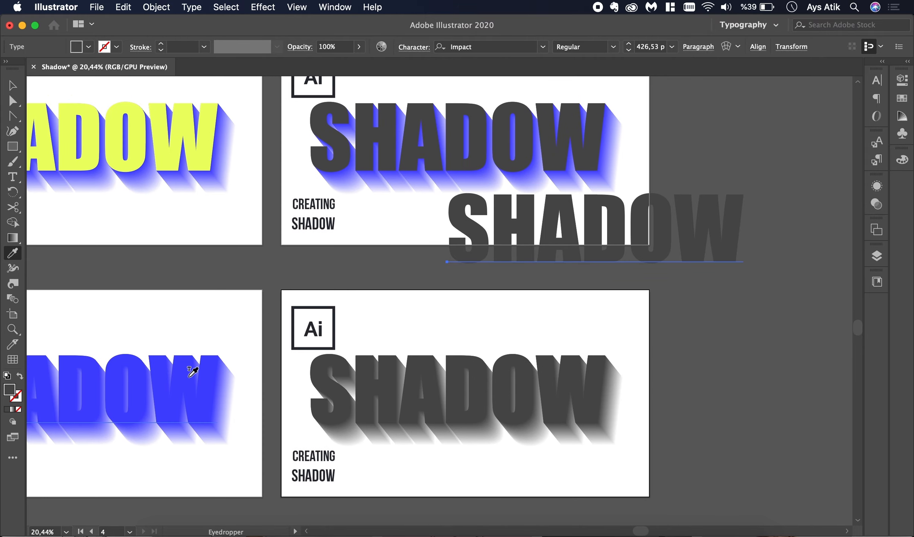
left_click(189, 376)
key("v")
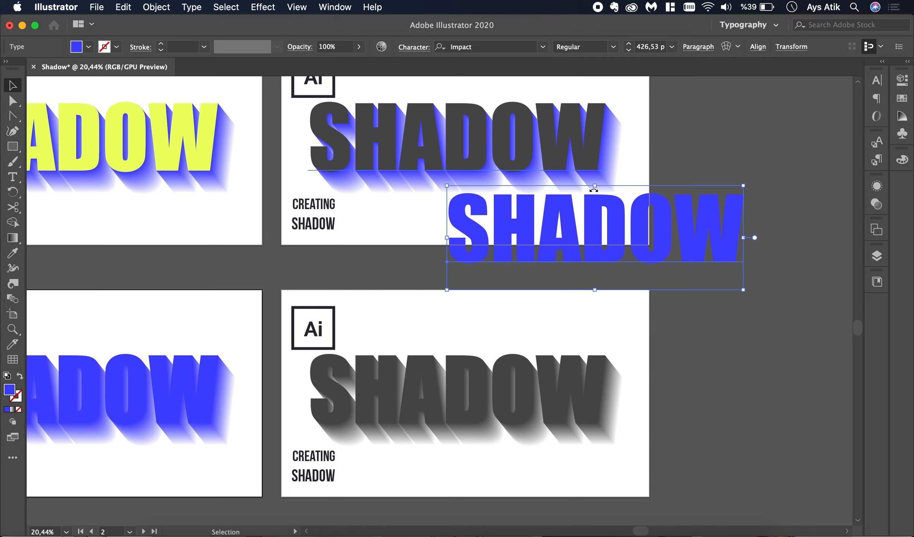
Place the blue SHADOW text over the dark gray blend, aligned with the blend's front letters, and deselect it
left_click_drag(561, 270, 436, 392)
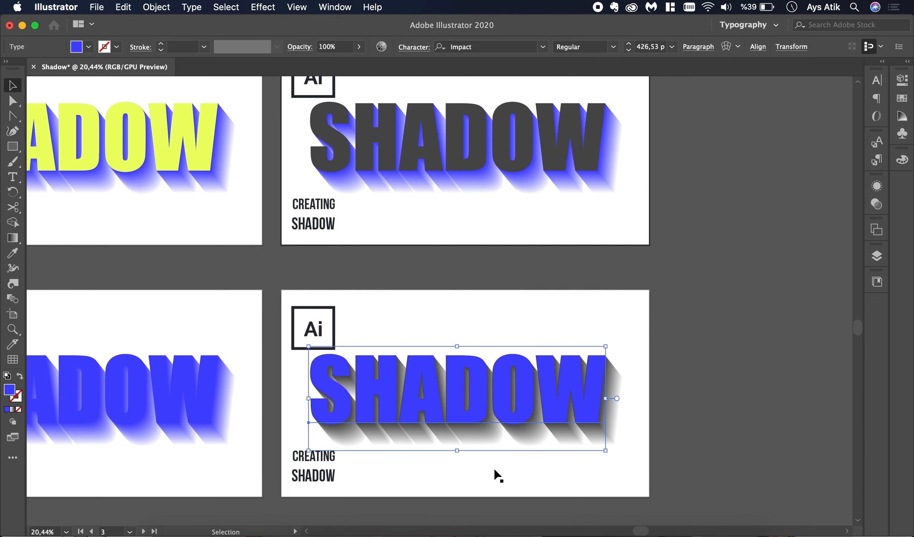
left_click(693, 419)
left_click(591, 409)
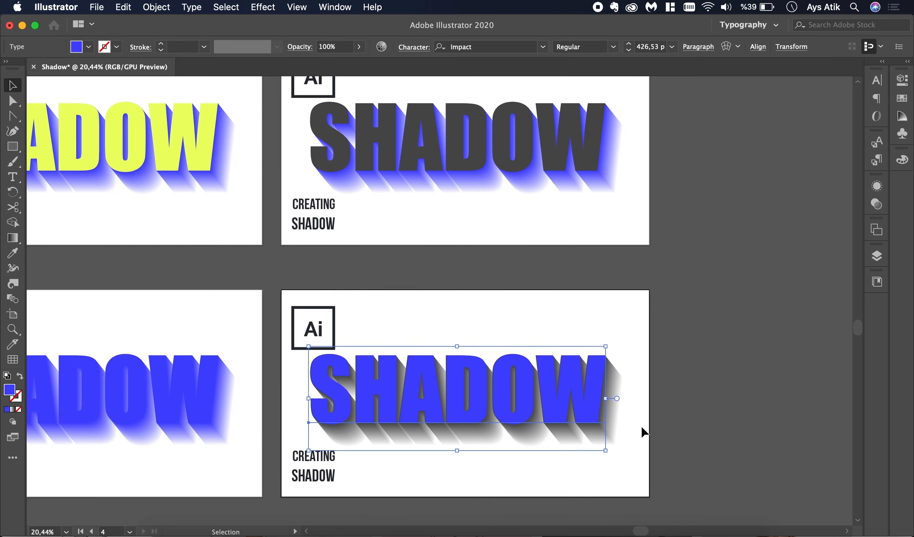
key("Left")
left_click(644, 431)
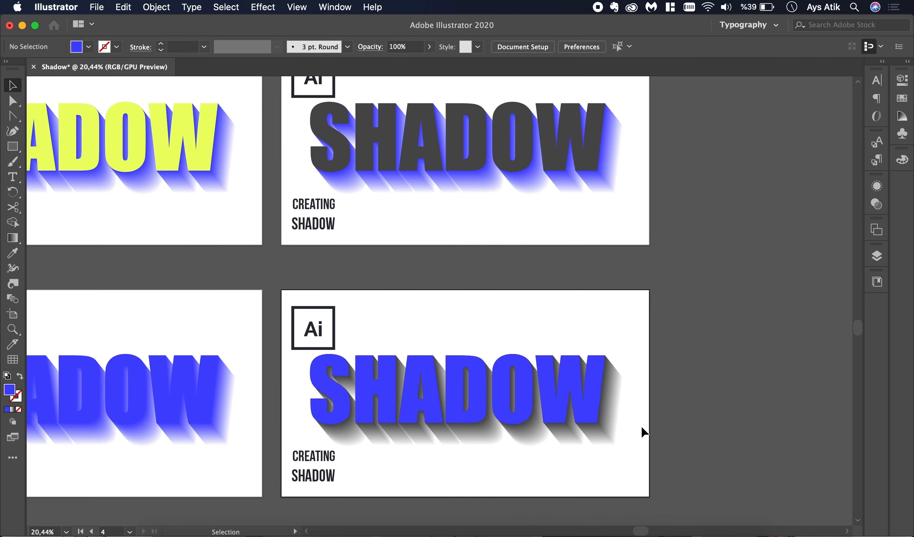
Recolor the blue front SHADOW text on the dark gray blend yellow by sampling the upper-left artboard's text
left_click(592, 396)
scroll(592, 397, "left", 3)
scroll(593, 396, "up", 2)
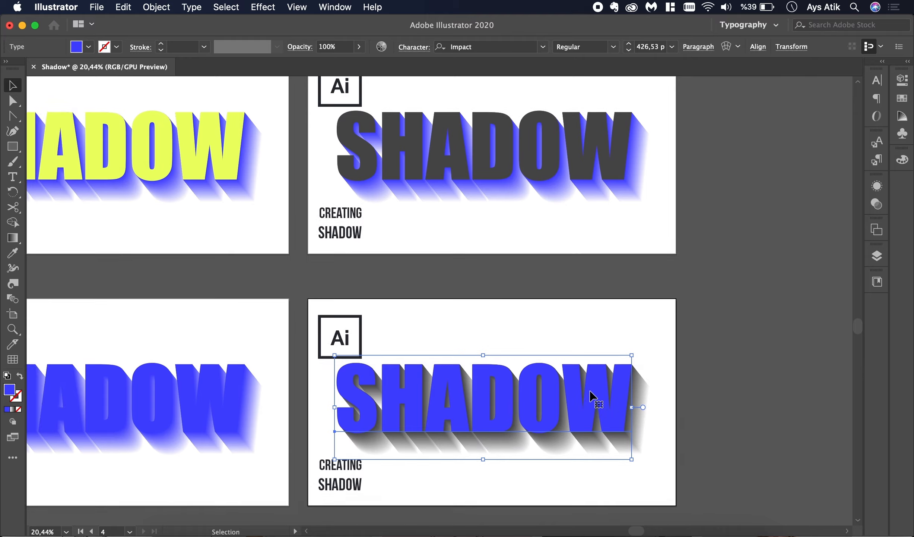
key("i")
left_click(261, 189)
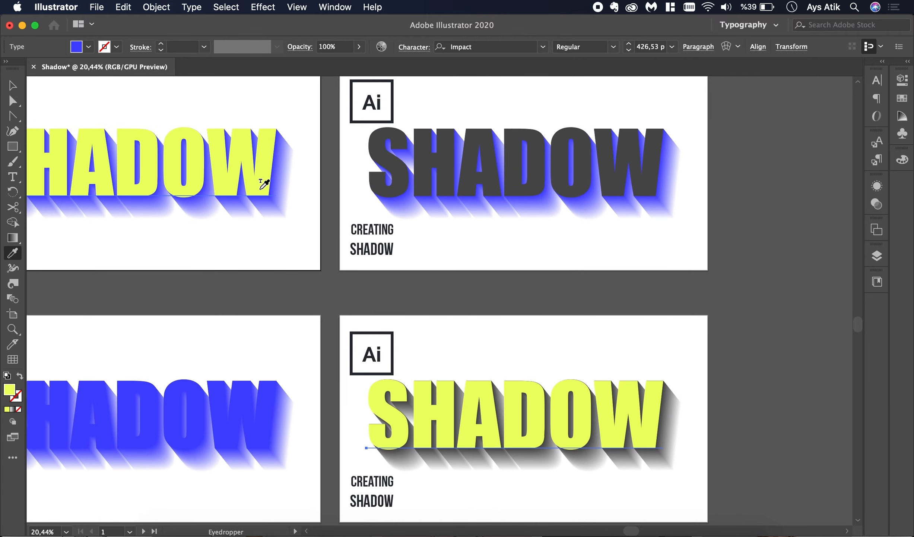
key("v")
left_click(555, 343)
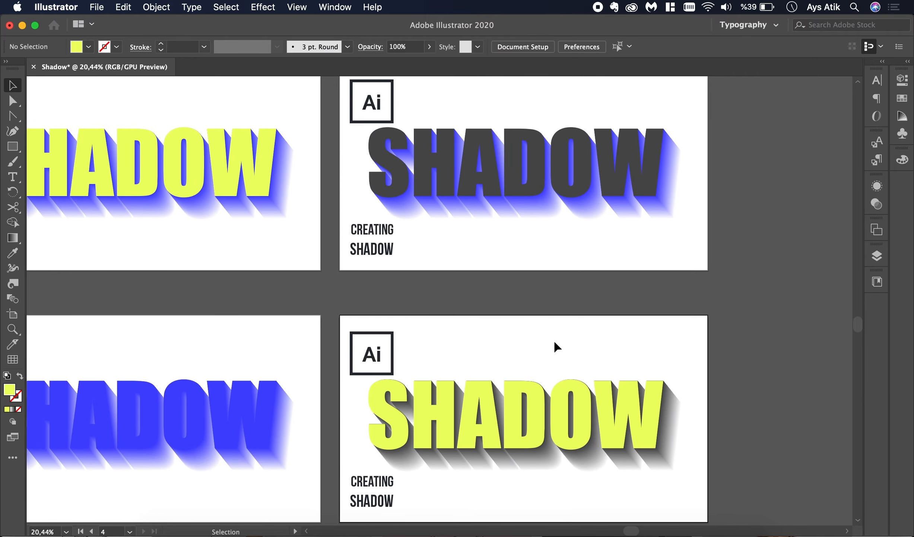
Move the lower-right artboard's yellow SHADOW text up to expose the dark gray blend beneath it
left_click(577, 402)
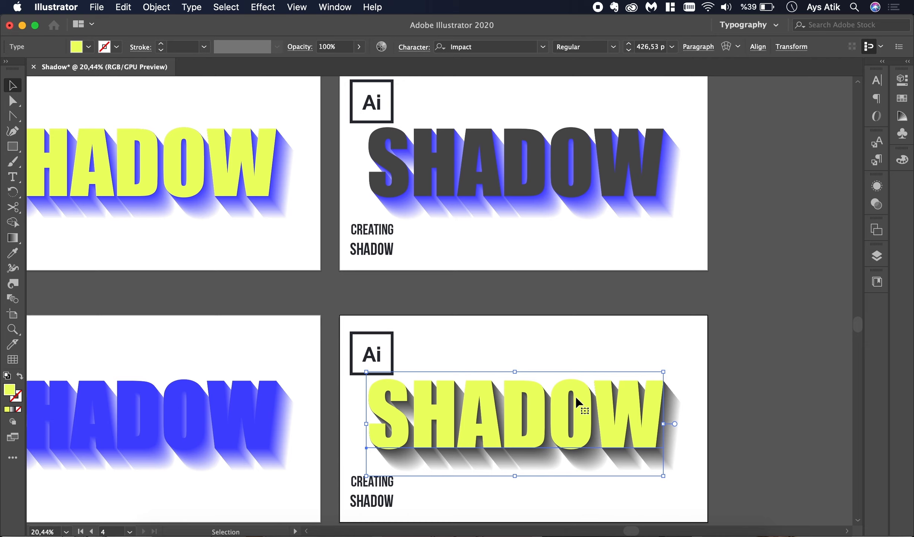
left_click(543, 351)
scroll(637, 363, "up", 5)
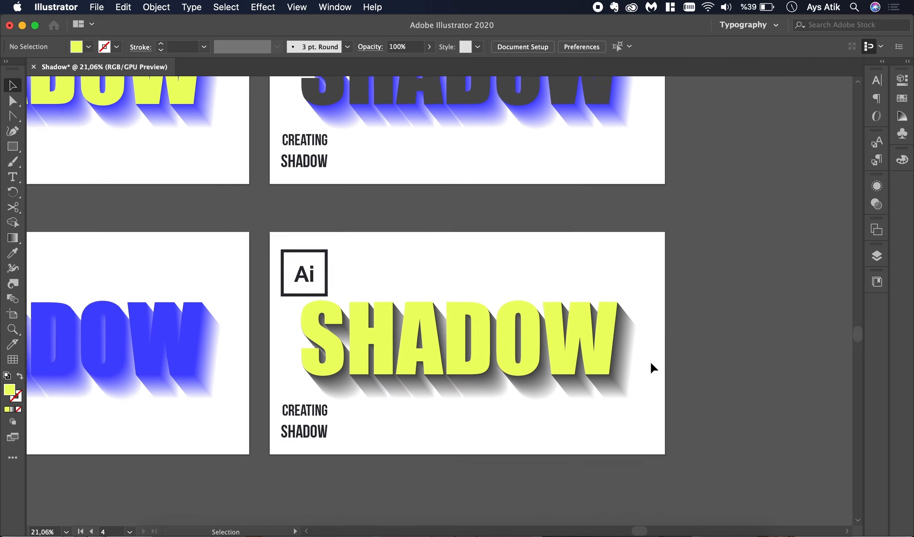
scroll(651, 364, "up", 3)
scroll(651, 364, "down", 5)
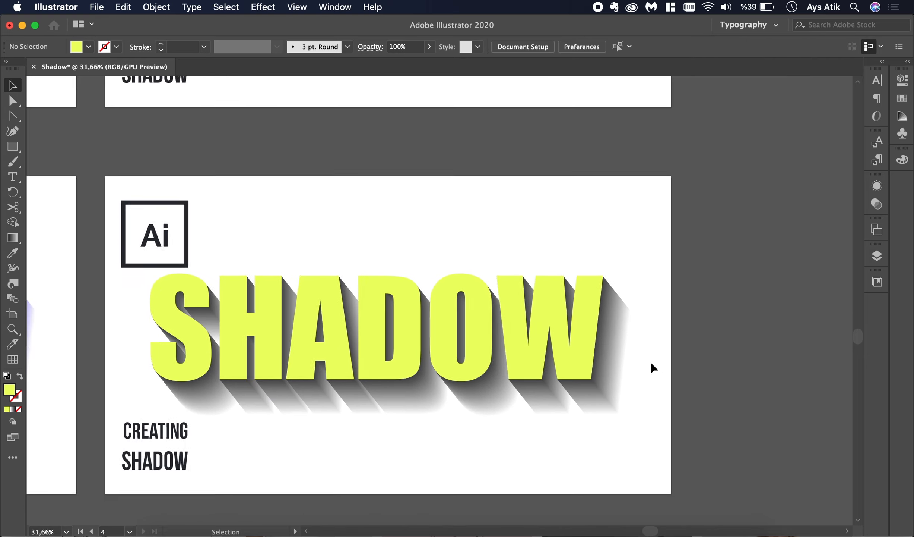
left_click_drag(585, 358, 577, 300)
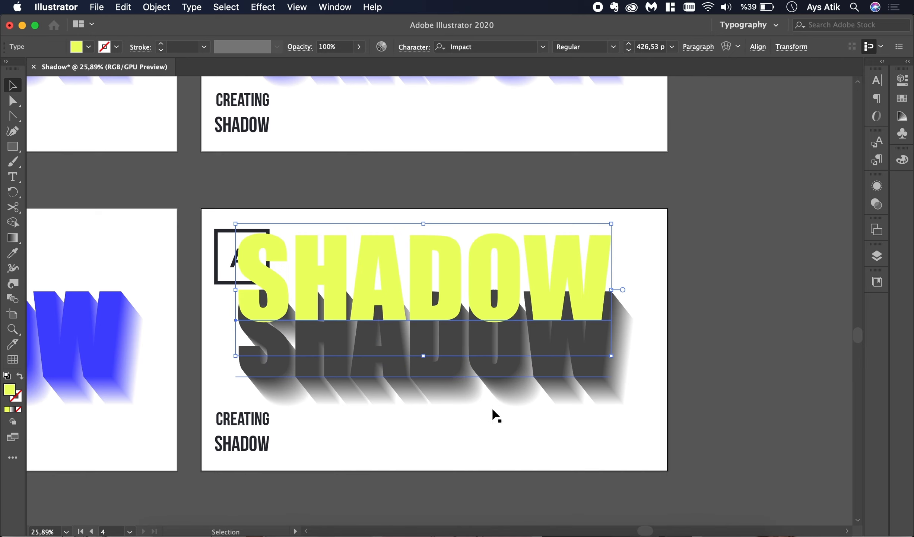
Shorten the dark gray shadow by nudging the blend's front text down and slightly right, and exit the blend
left_click(499, 375)
double_click(496, 367)
left_click(497, 367)
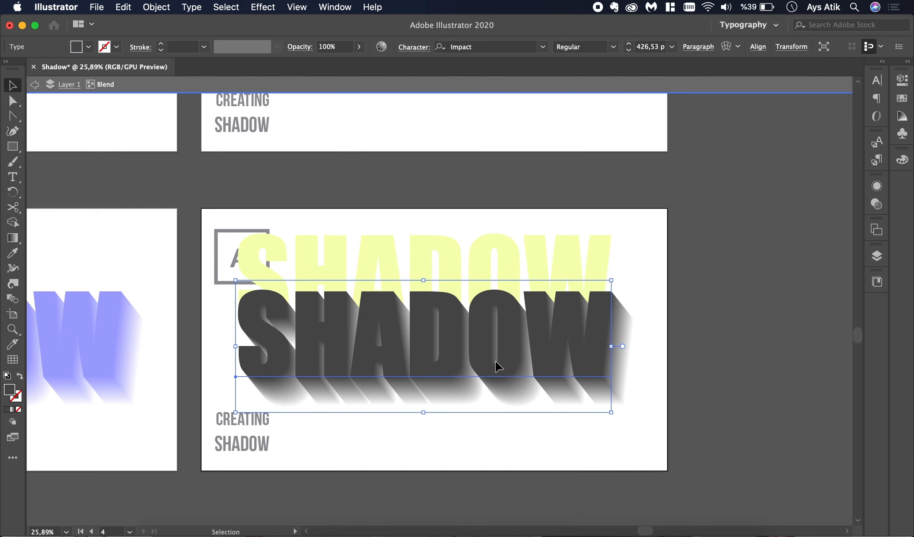
key("shift+Down")
key("shift+Down")
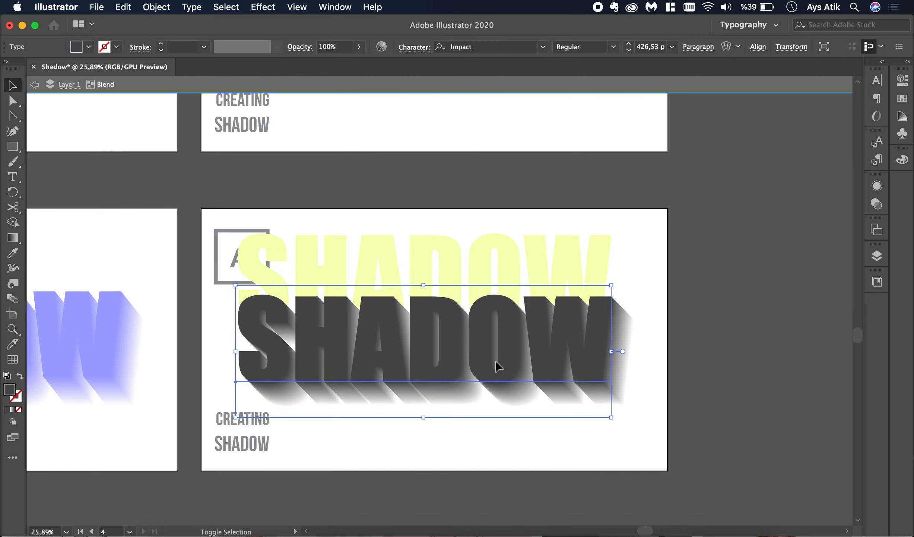
key("shift+Right")
key("shift+Down")
key("shift+Down")
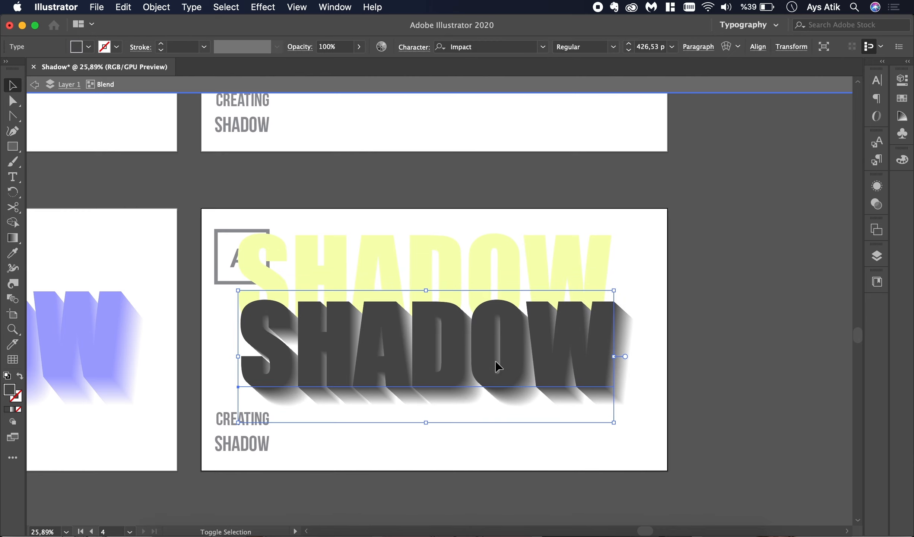
left_click(647, 289)
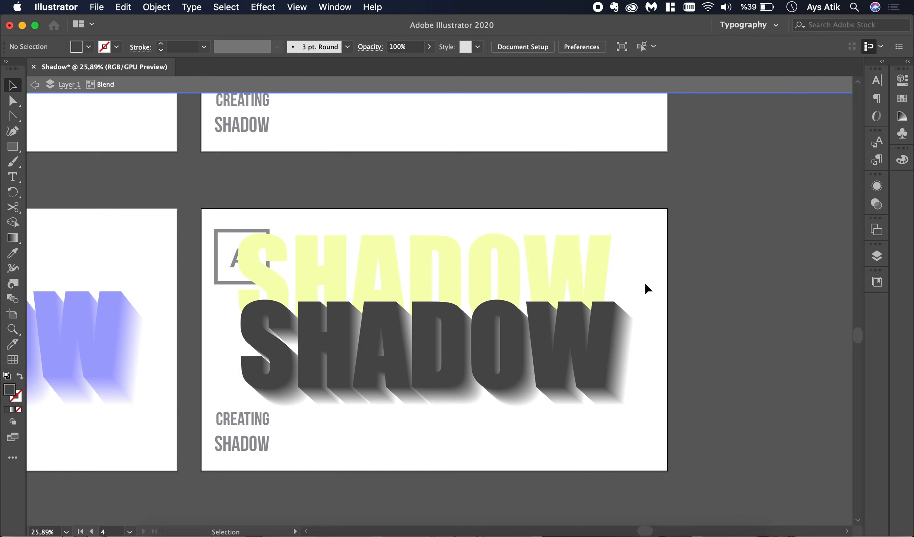
double_click(568, 183)
Move the yellow SHADOW text back down over the shortened dark gray blend, nudge it into alignment and deselect it
left_click_drag(507, 259, 577, 344)
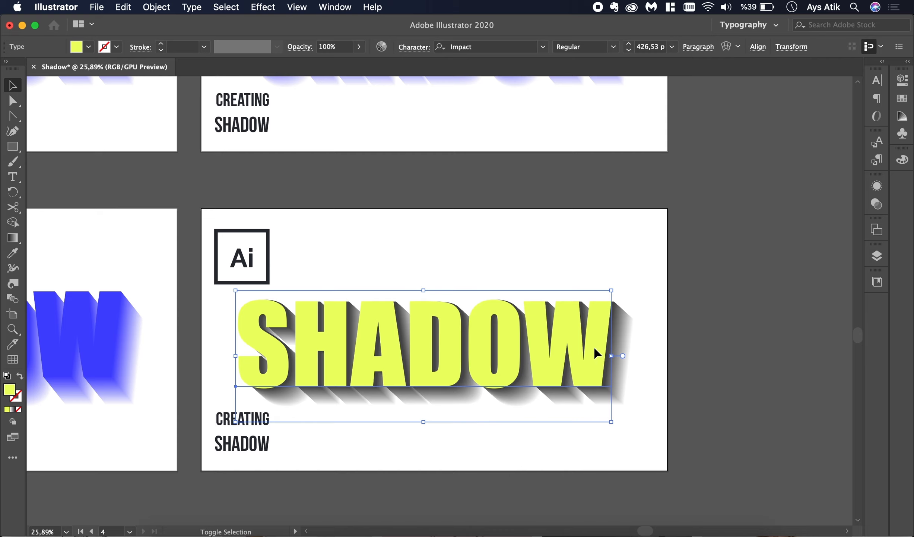
key("shift+Right")
key("Right")
key("Right")
key("Right")
key("Left")
key("Left")
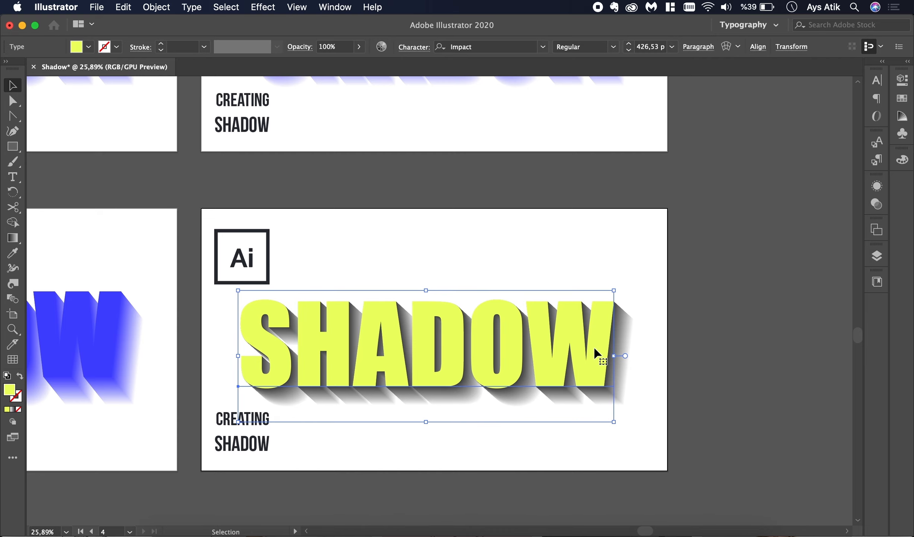
left_click(595, 246)
scroll(594, 246, "down", 3)
scroll(595, 246, "right", 1)
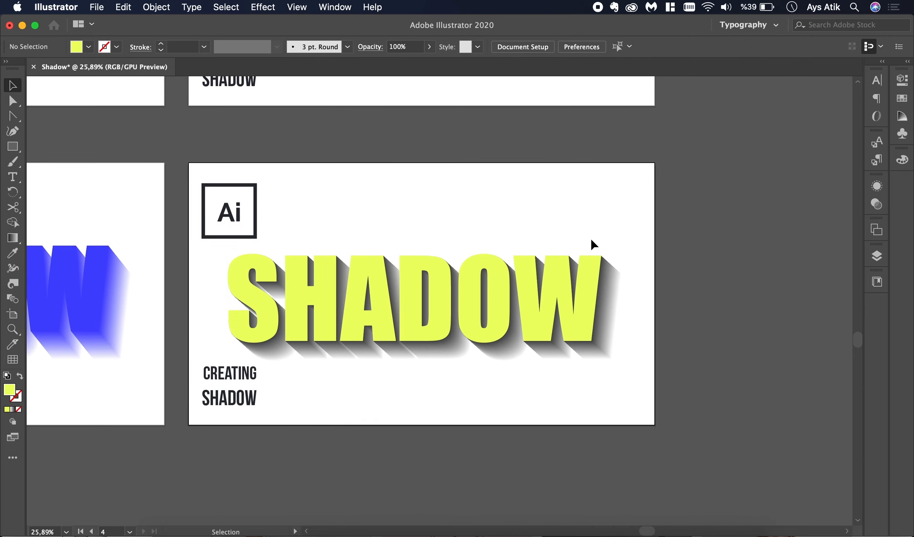
Examine the lower-right artboard's dark gray shadow up close, then compare it with the shadows on the other artboards
scroll(595, 245, "up", 3, "alt")
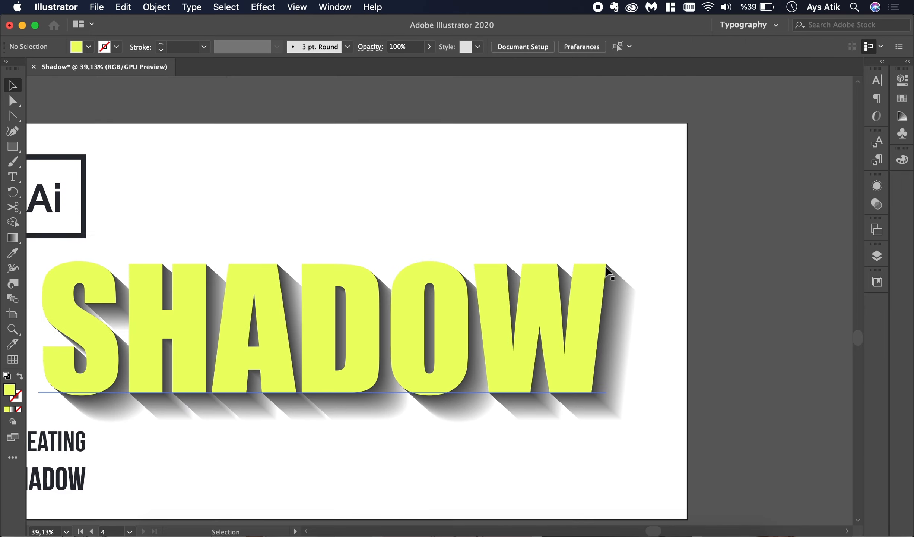
left_click(625, 305)
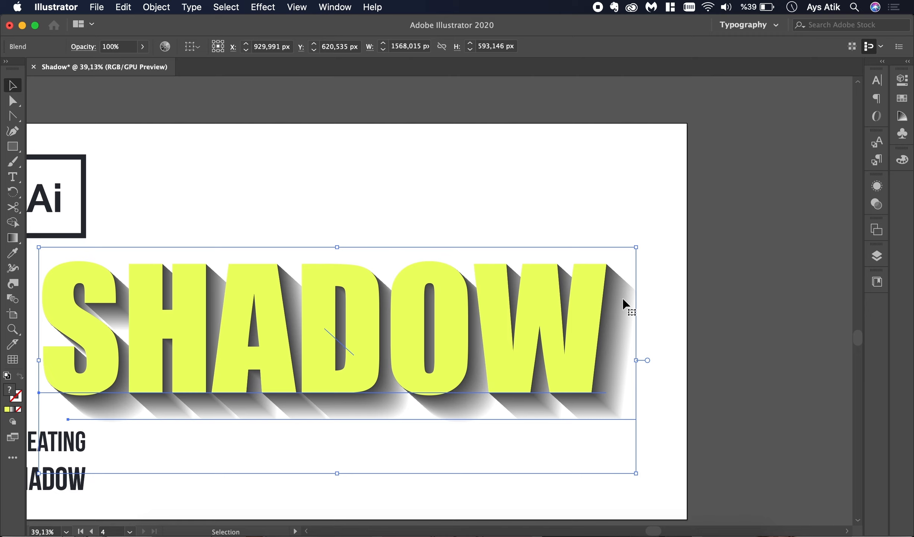
scroll(626, 305, "down", 4, "alt")
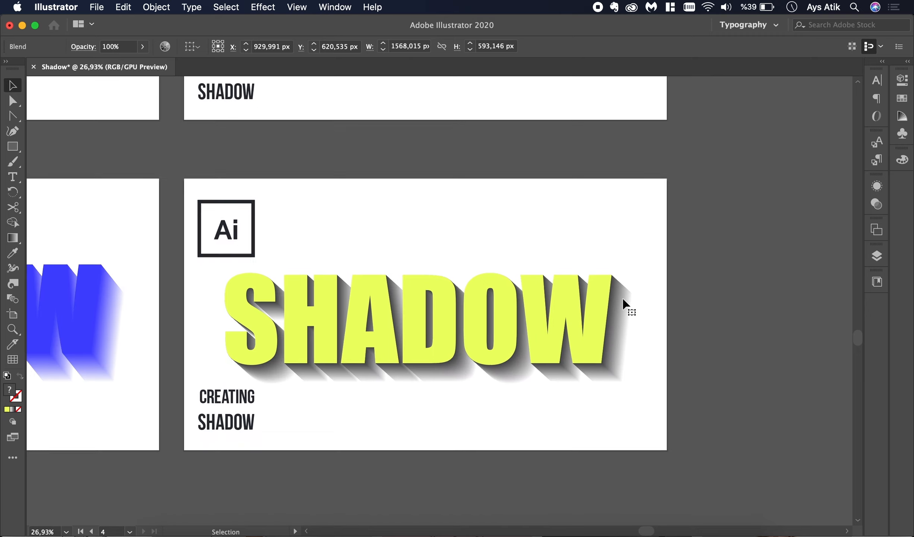
scroll(624, 300, "left", 4)
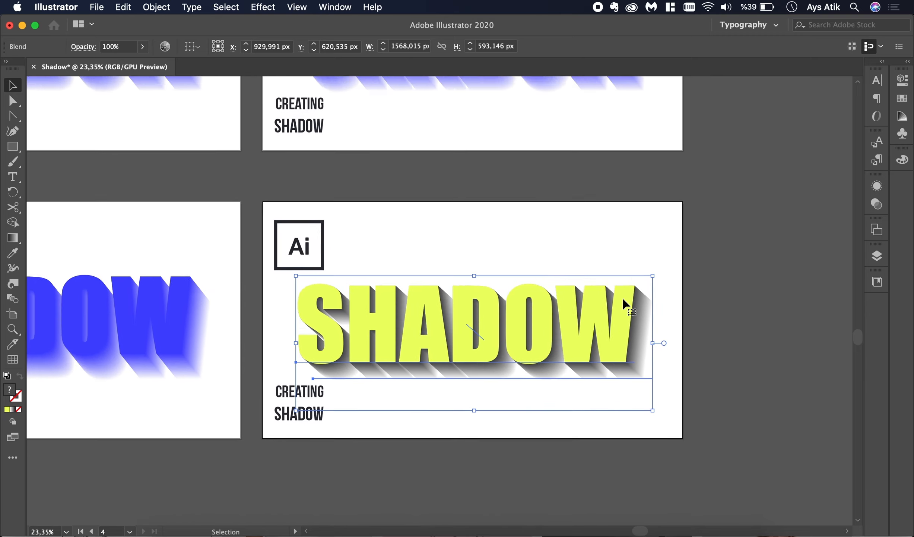
left_click(539, 228)
scroll(539, 228, "down", 1)
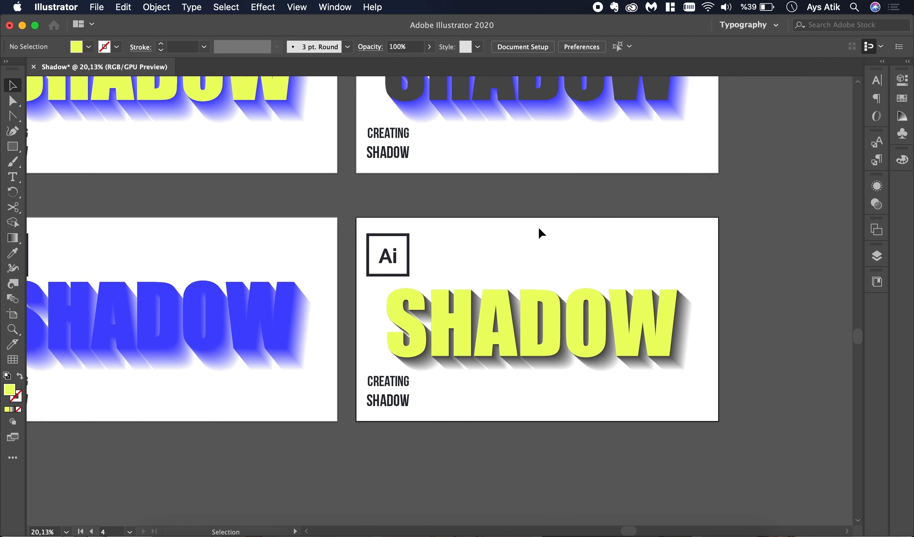
scroll(542, 233, "down", 1, "alt")
scroll(542, 233, "up", 3)
scroll(542, 233, "left", 3)
scroll(541, 233, "up", 2)
scroll(541, 233, "left", 1)
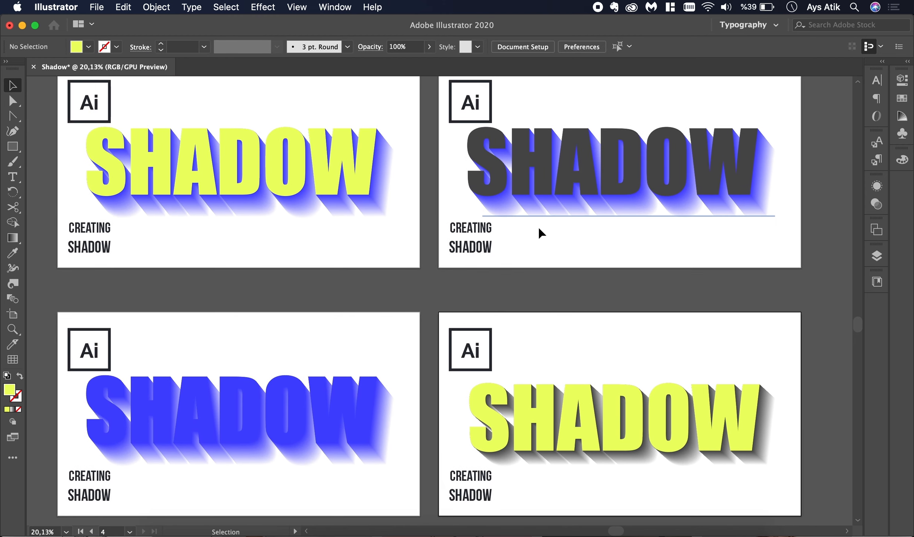
scroll(542, 232, "down", 1)
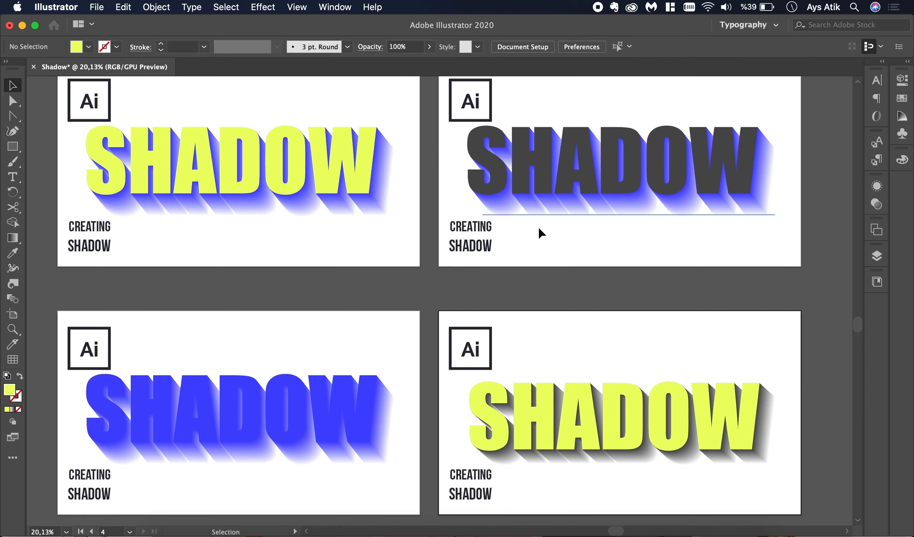
Delete the dark gray SHADOW text and its blue blended shadow from the upper-right artboard
left_click(346, 411)
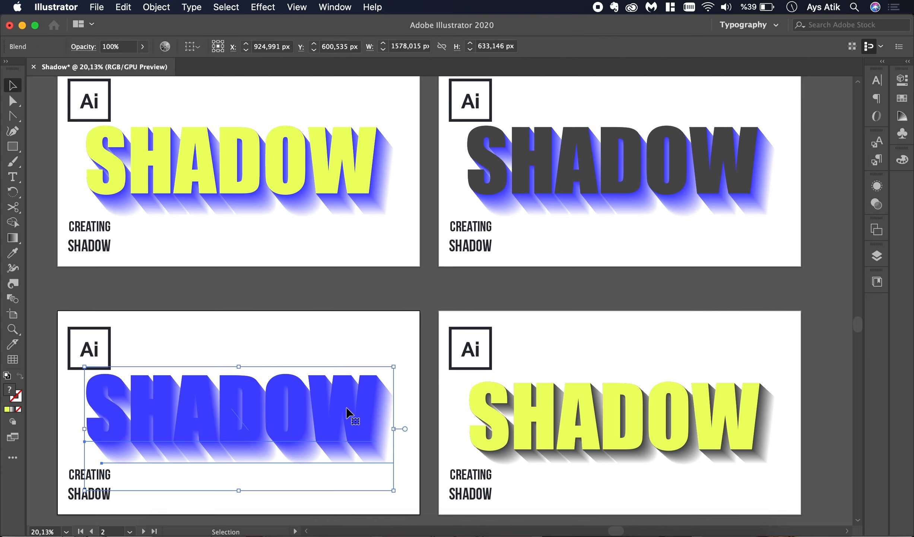
left_click_drag(788, 139, 671, 261)
key("Delete")
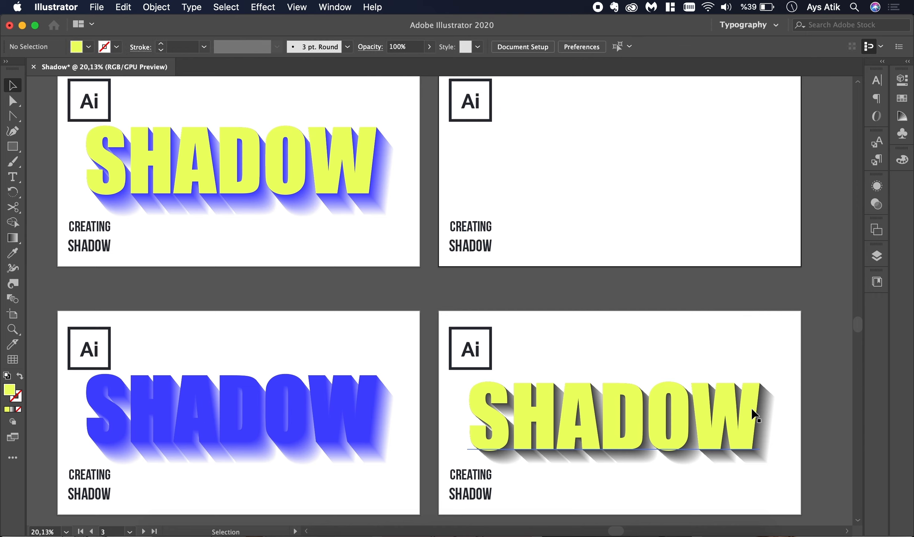
Duplicate the lower-right artboard's yellow SHADOW text with its dark gray blend onto the upper-right artboard
left_click_drag(738, 401, 675, 472)
key("v")
left_click_drag(795, 351, 700, 453)
left_click_drag(688, 414, 693, 173)
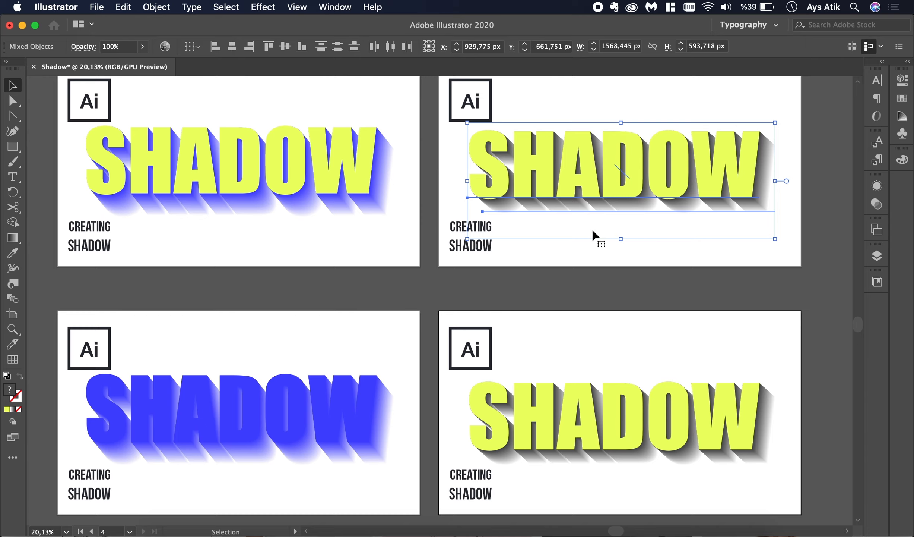
Nudge the upper-right artboard's yellow SHADOW text upward in large increments, off its dark gray blend
left_click(615, 181)
key("shift+Up")
key("shift+Up")
key("shift+Up")
key("shift+Up")
key("shift+Up")
key("shift+Up")
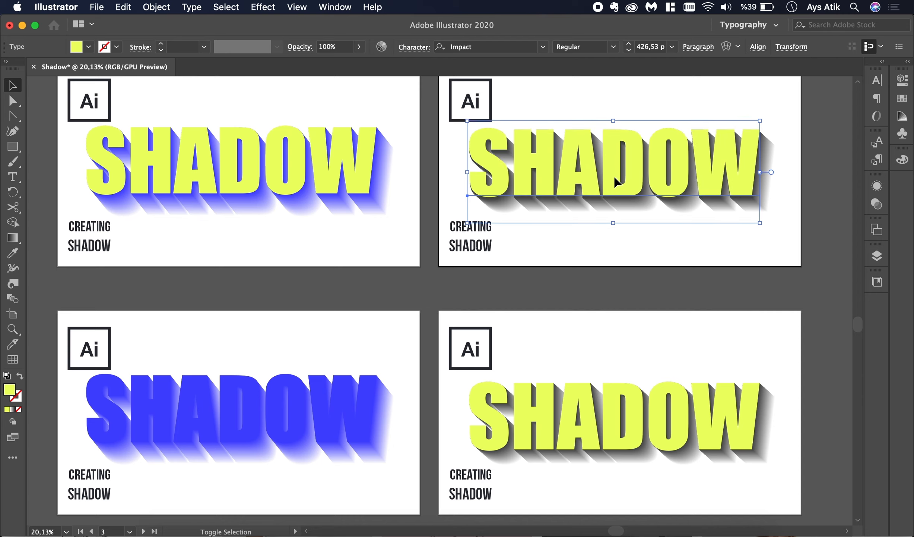
Nudge the upper-left artboard's yellow SHADOW text upward in five large increments above its blue blend
left_click(360, 173)
key("shift+Up")
key("shift+Up")
key("shift+Up")
key("shift+Up")
key("shift+Up")
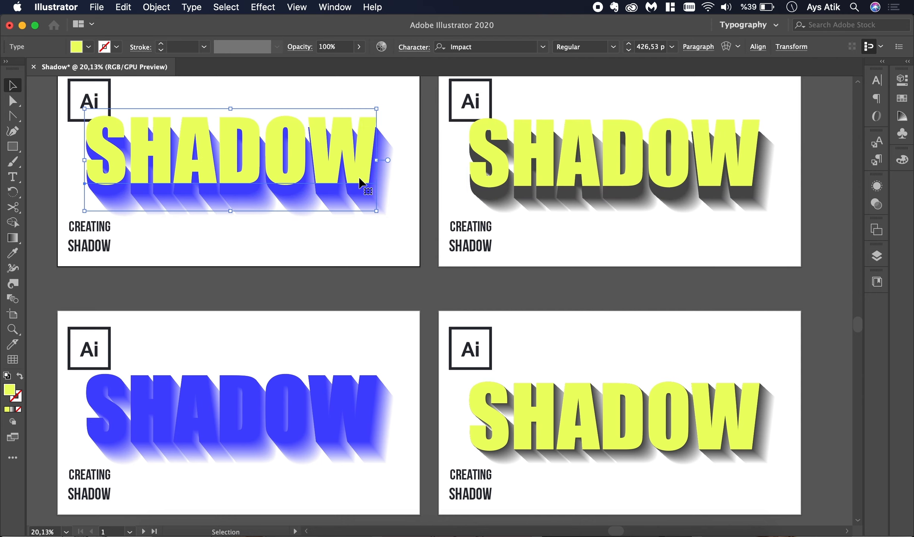
Move the upper-right yellow text clear of its dark gray blend and recolor the blend's front text blue from the 4545FF swatch
left_click_drag(547, 198, 543, 114)
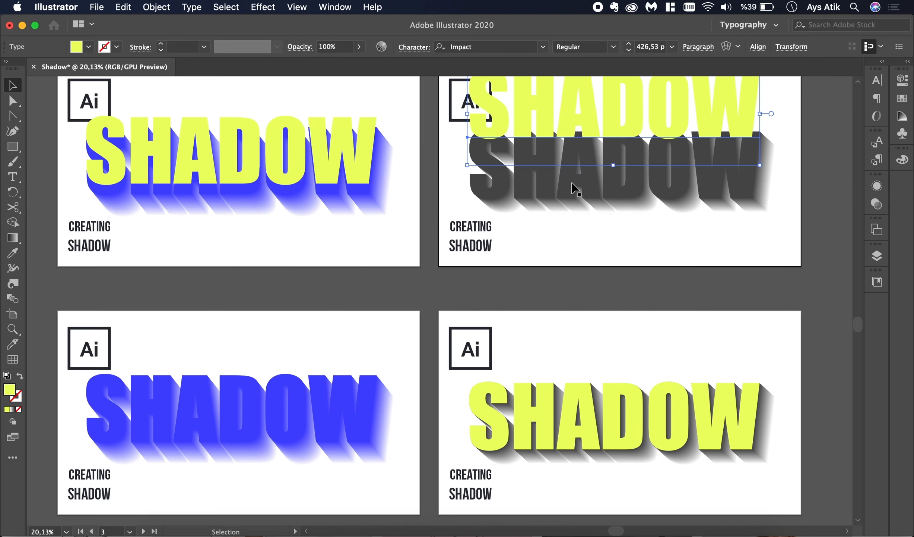
left_click(553, 189)
double_click(551, 188)
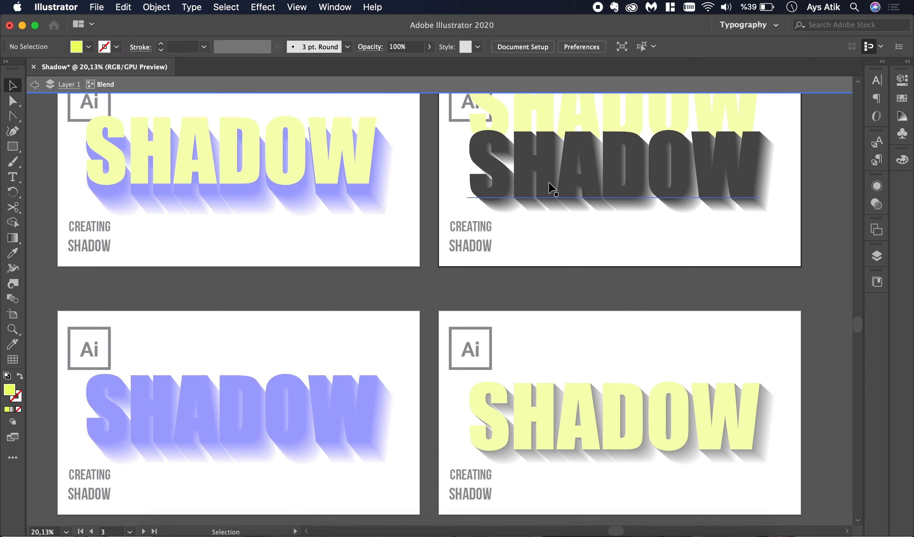
left_click(547, 186)
key("i")
scroll(551, 177, "up", 5)
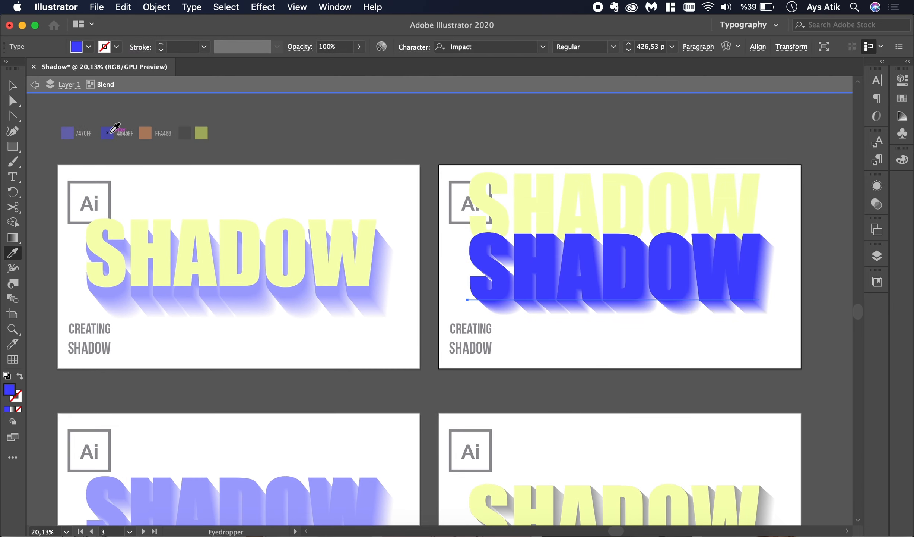
Exit the blend, move the upper-right artboard's yellow SHADOW text back down over the blue shadow and deselect it
left_click(12, 85)
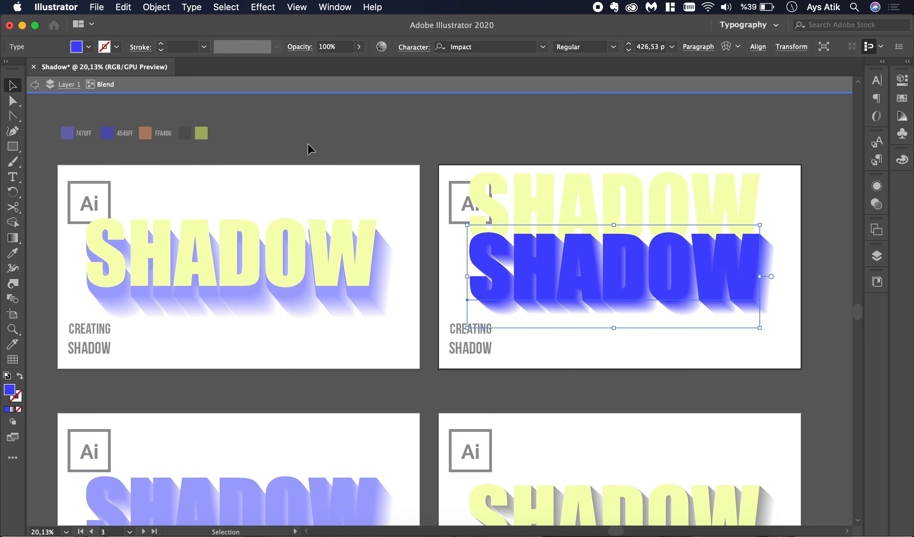
double_click(307, 149)
left_click_drag(629, 222, 636, 304)
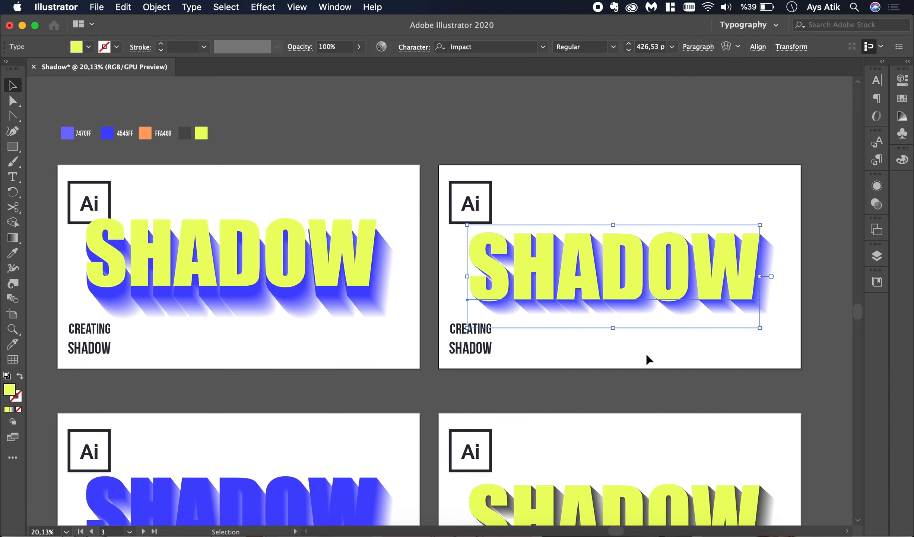
scroll(646, 359, "down", 5)
scroll(647, 360, "right", 5)
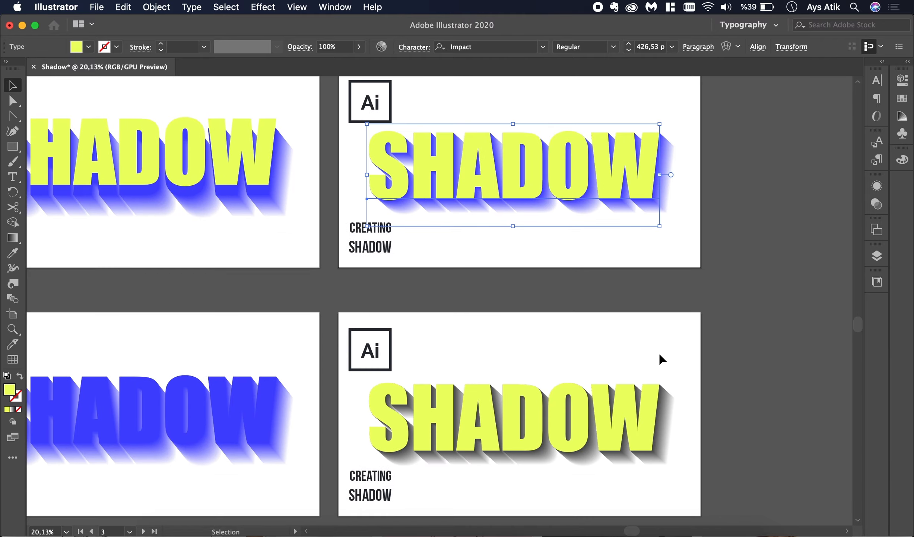
left_click(743, 323)
scroll(742, 323, "down", 1)
scroll(743, 323, "right", 1)
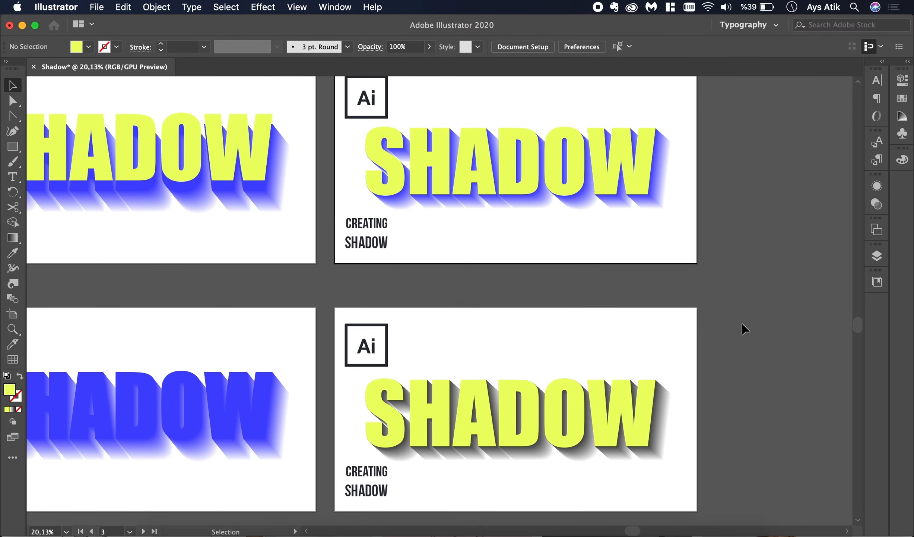